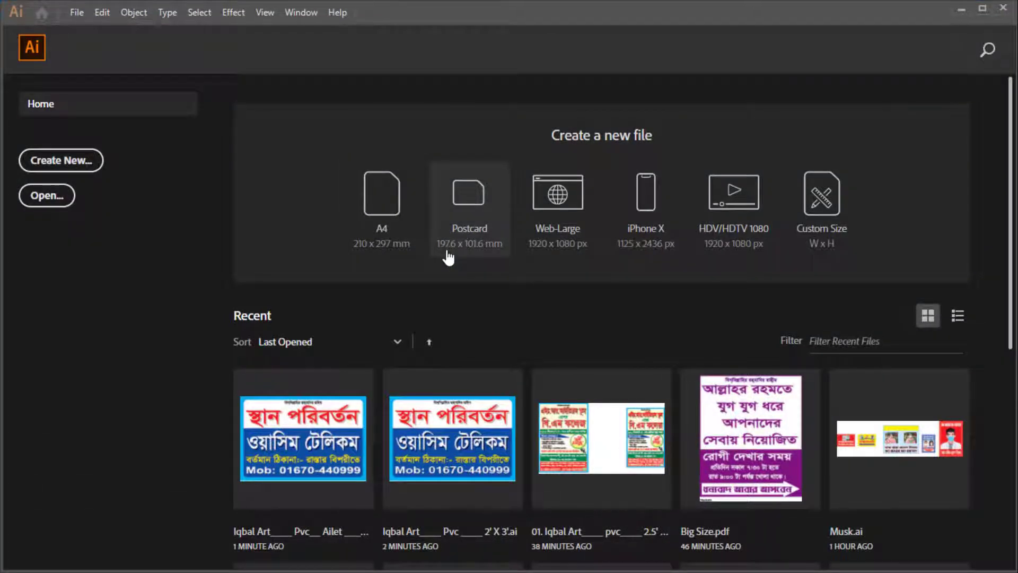
Create a new document from the Postcard preset
left_click(448, 258)
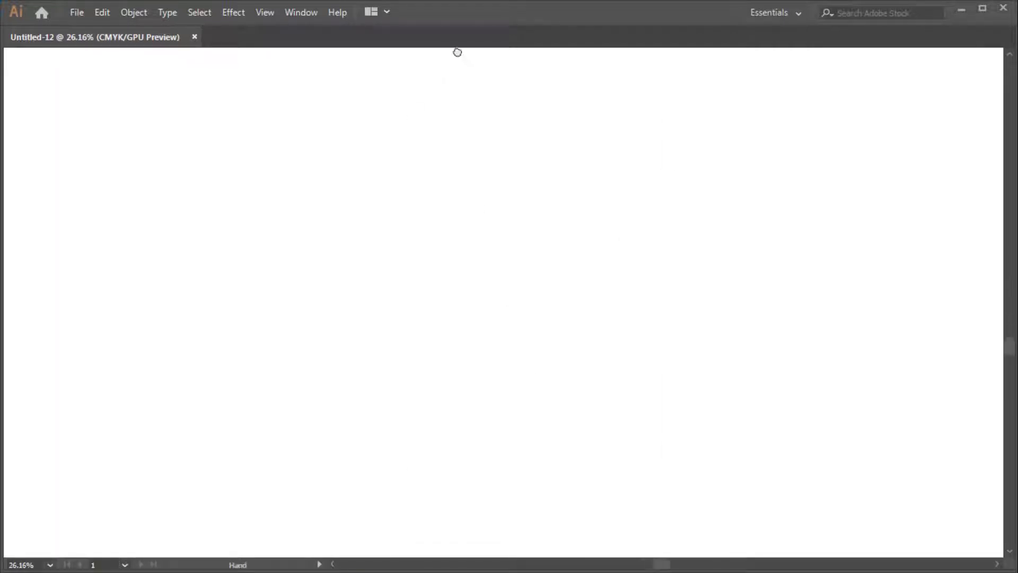
key("Tab")
scroll(400, 257, "up", 1)
Draw an exactly sized 36 × 24 in rectangle
key("m")
left_click(399, 257)
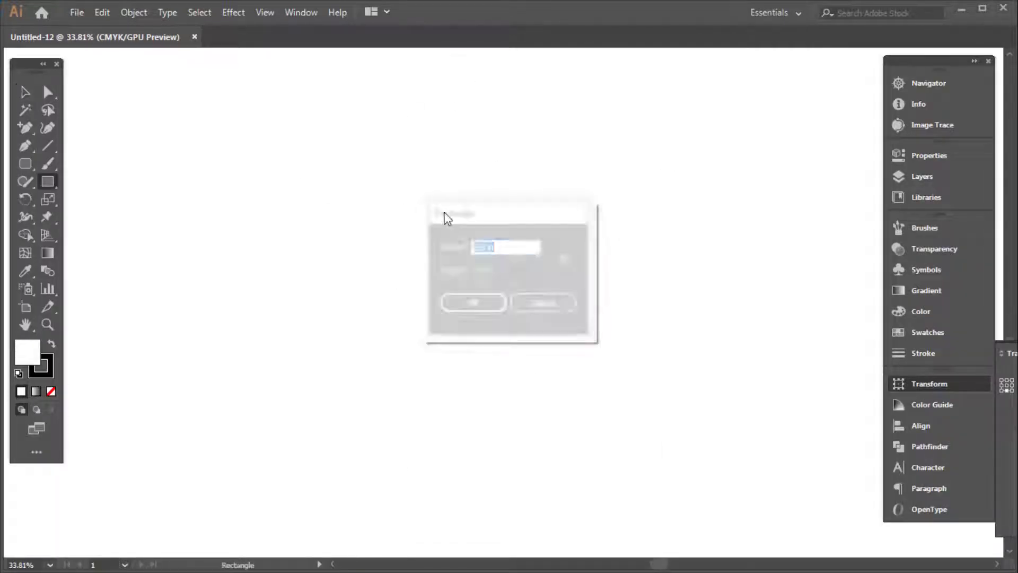
type("36")
key("Tab")
type("24")
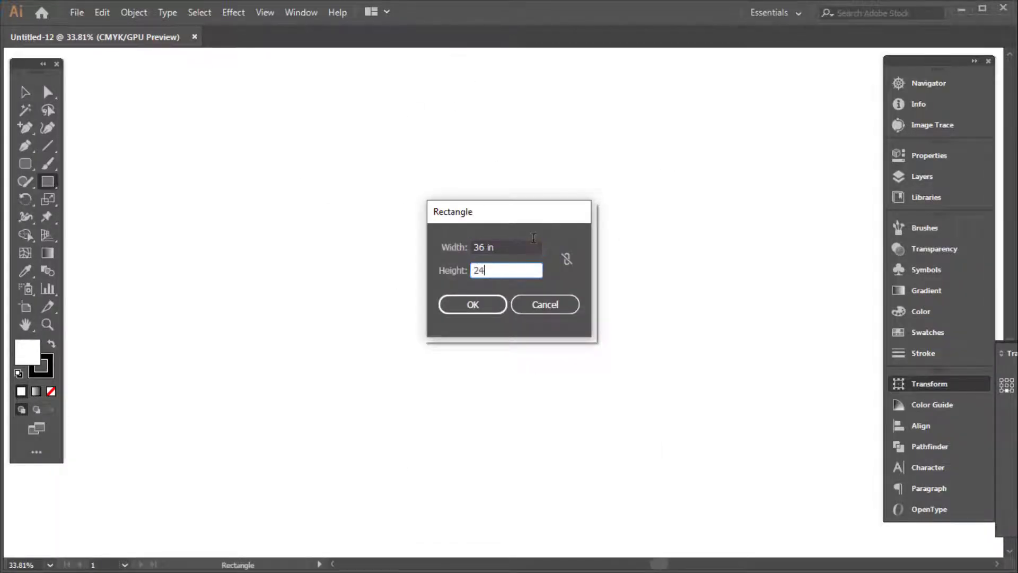
key("Return")
Move the rectangle into place on the artboard
key("v")
left_click_drag(574, 243, 530, 244)
left_click_drag(617, 321, 466, 208)
left_click_drag(453, 216, 505, 222)
key("Tab")
left_click_drag(483, 178, 491, 263)
Show the rulers, pull vertical and horizontal guides to the rectangle's centre, and fill it black
key("a")
key("ctrl+r")
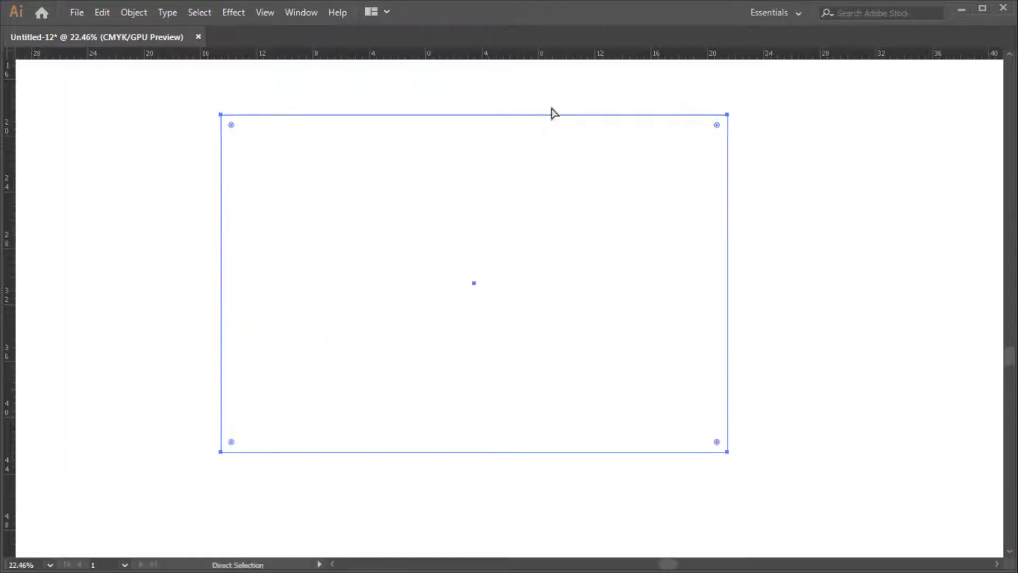
key("v")
key("Tab")
key("Tab")
key("a")
left_click_drag(12, 146, 474, 70)
key("v")
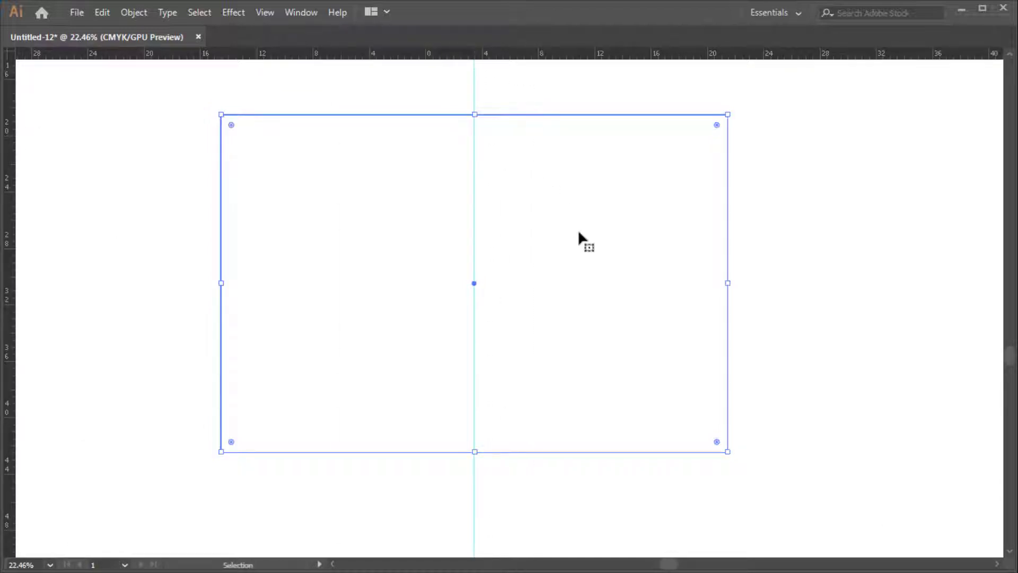
left_click_drag(743, 59, 749, 282)
left_click_drag(795, 145, 647, 236)
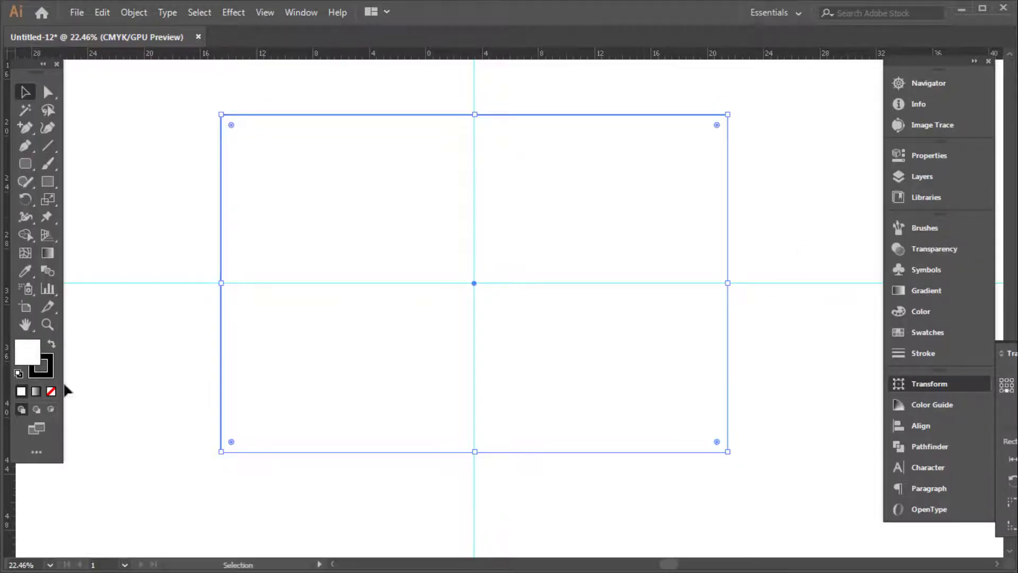
left_click(52, 344)
Remove the rectangle's stroke and change its fill to 100% cyan
left_click(51, 391)
key("Tab")
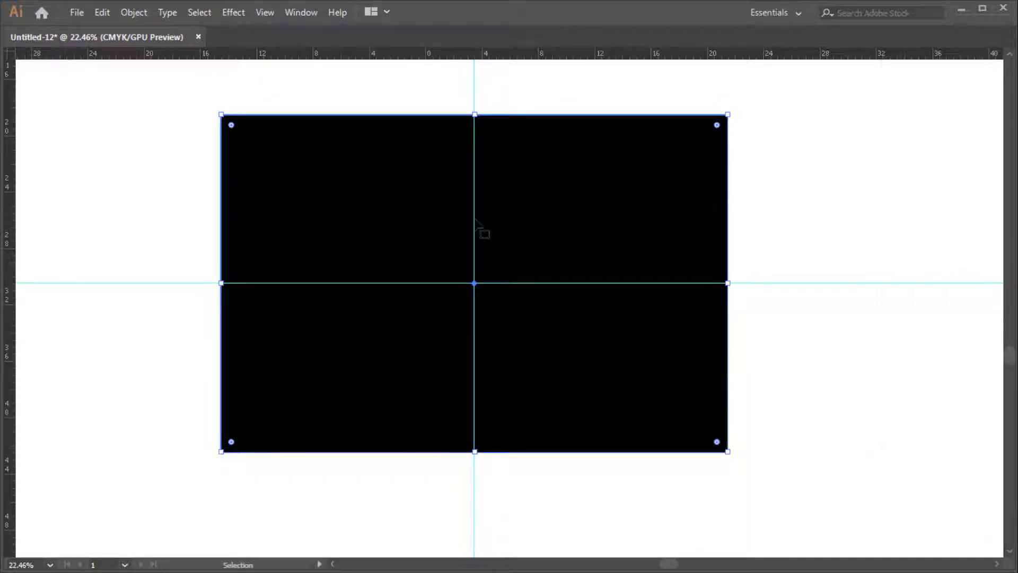
key("ctrl+0")
key("Tab")
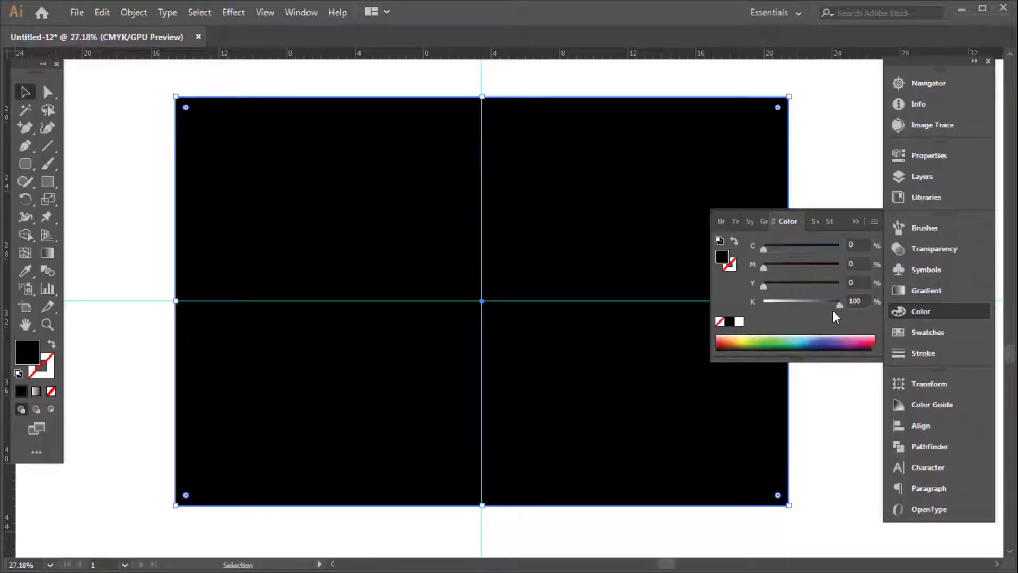
left_click_drag(839, 305, 763, 306)
left_click_drag(764, 249, 921, 256)
key("Tab")
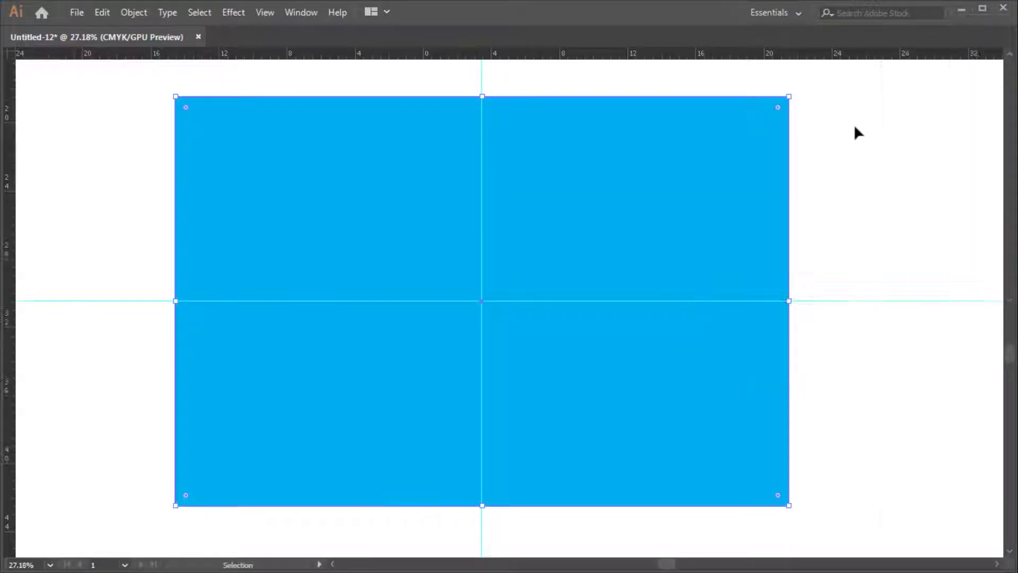
key("Tab")
Create an inset copy with Object > Path > Offset Path of -1
key("alt+o")
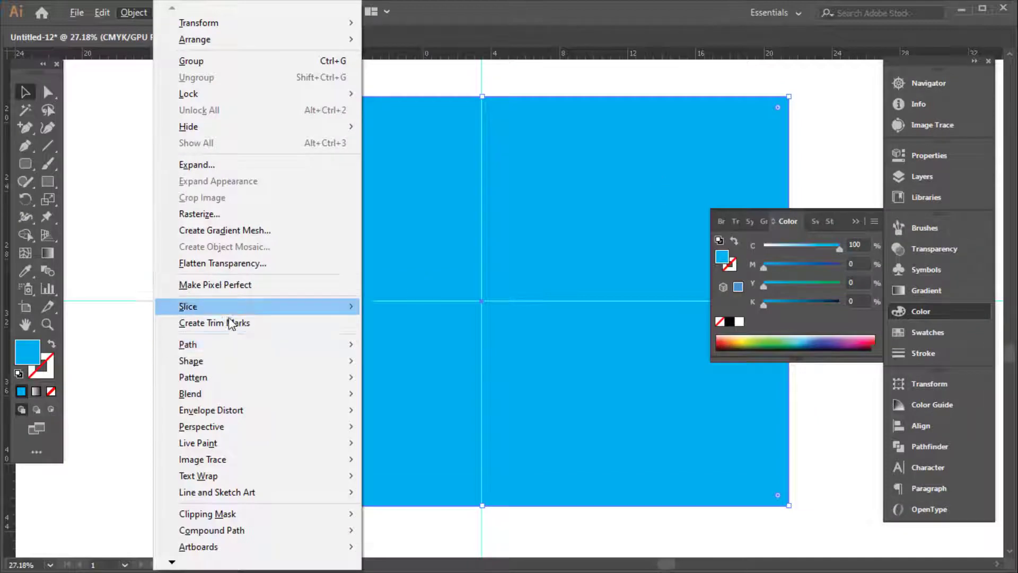
mouse_move(257, 347)
left_click(467, 398)
type("-")
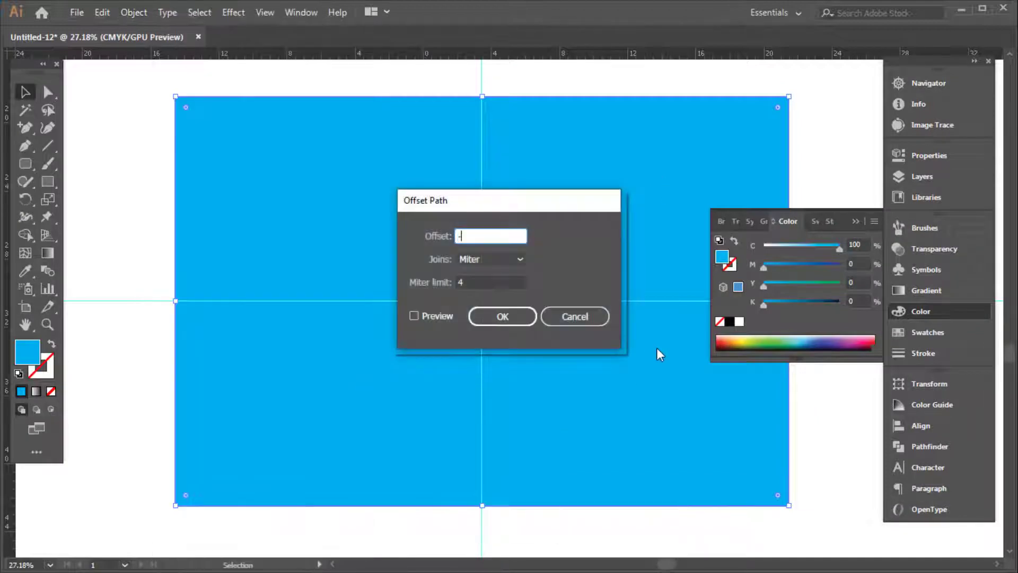
type("1")
key("Return")
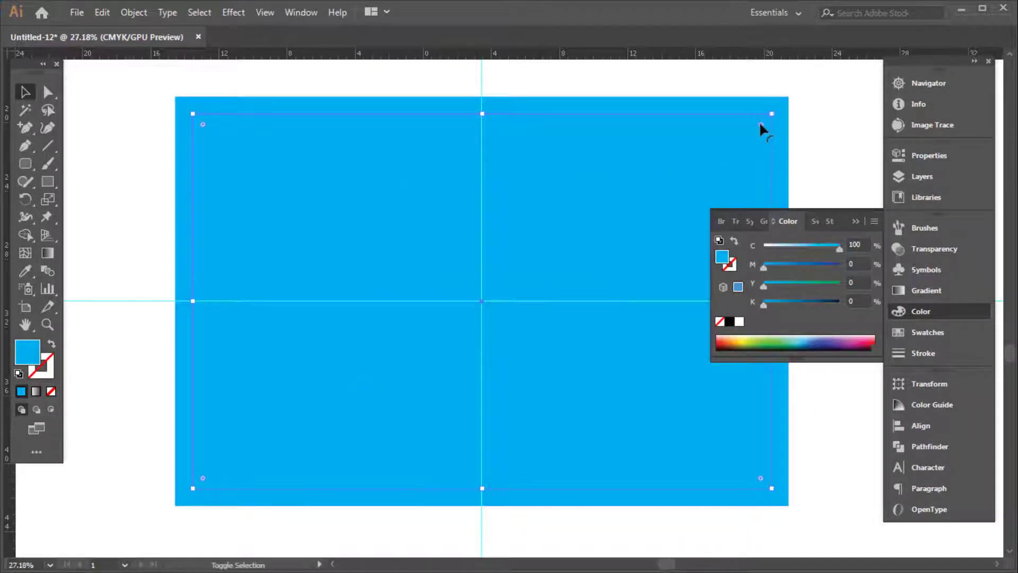
Round the inner rectangle's corners and fill it white
left_click_drag(761, 127, 748, 133)
left_click(738, 321)
key("Tab")
left_click(819, 175)
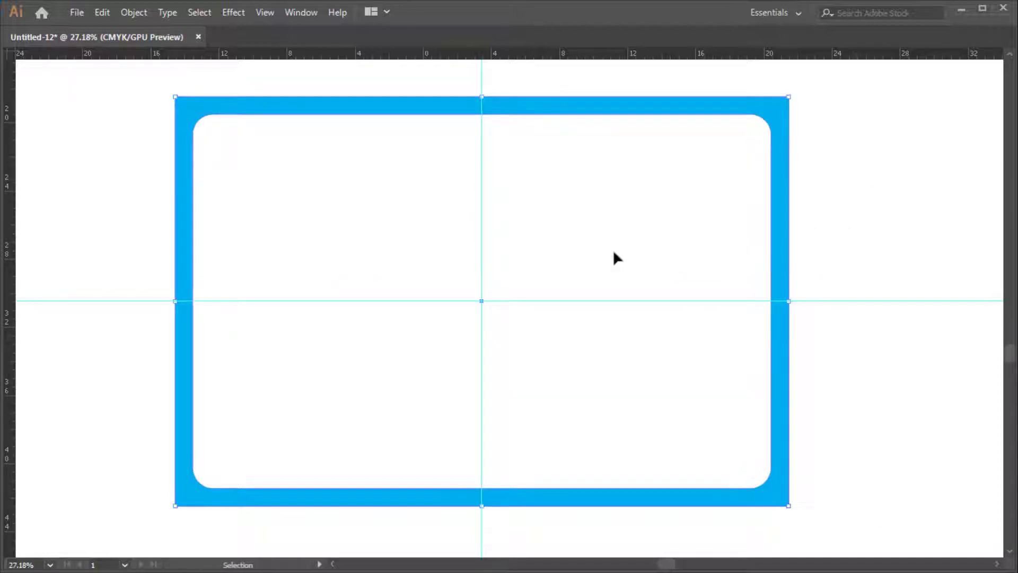
Add a placeholder text line and move it to the top centre of the frame
key("t")
left_click(393, 183)
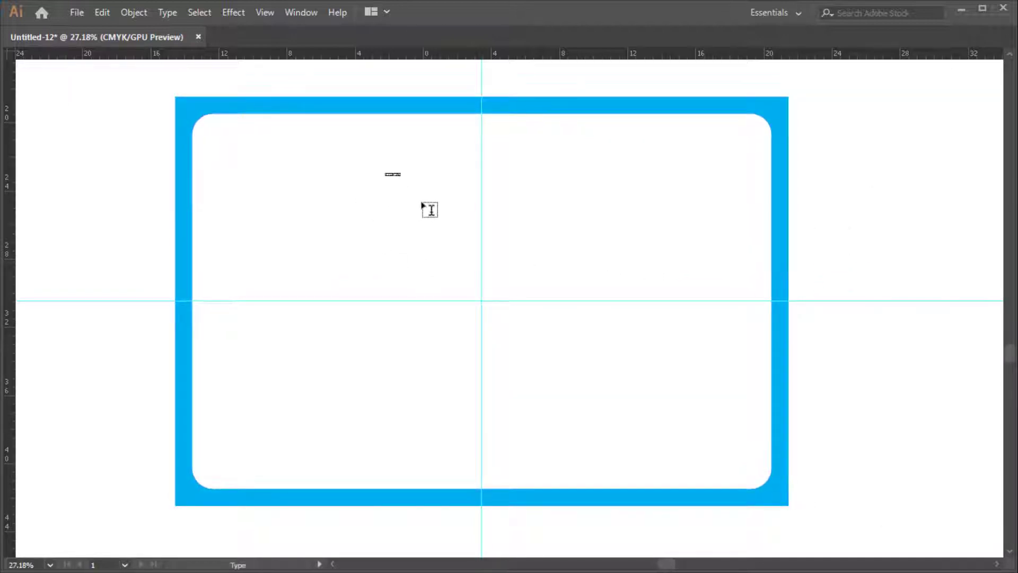
key("Escape")
key("ctrl+shift+period")
key("ctrl+shift+period")
key("ctrl+shift+period")
key("ctrl+shift+period")
key("ctrl+shift+period")
key("ctrl+shift+period")
key("a")
key("v")
key("Tab")
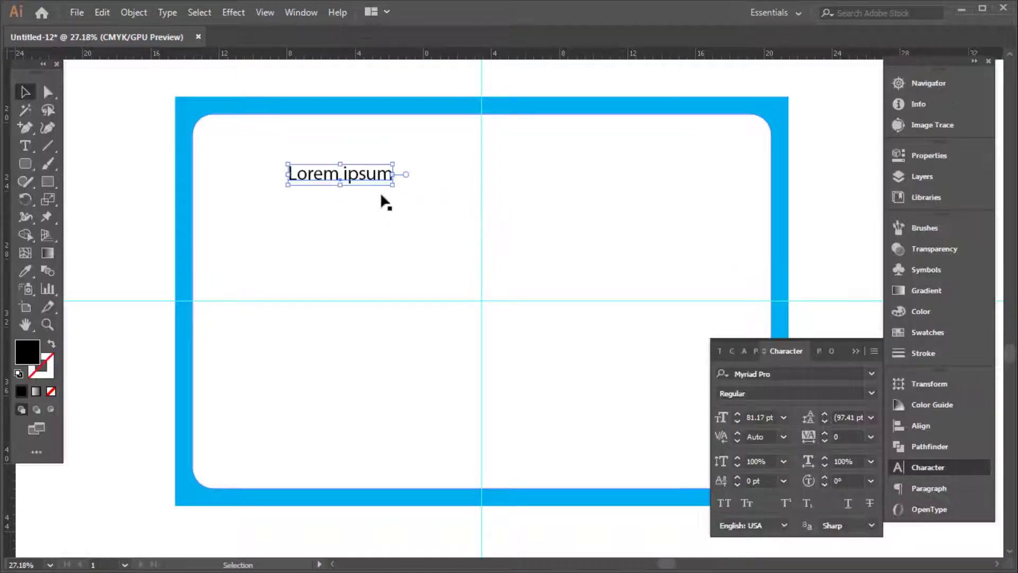
left_click_drag(361, 178, 509, 145)
key("Tab")
scroll(513, 151, "up", 1)
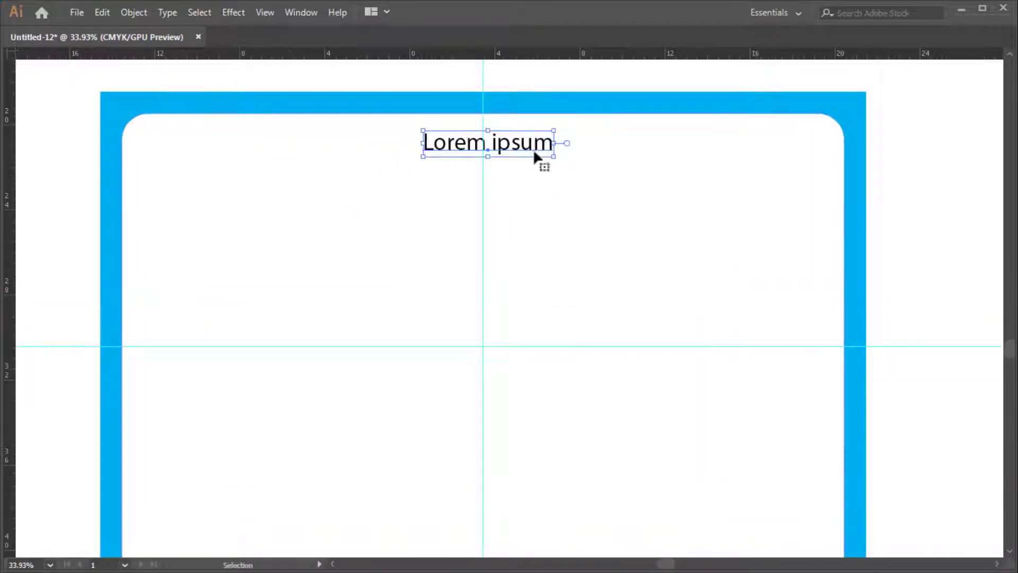
Set the text's font to SutonnyMJ Bold
key("Tab")
left_click(803, 373)
type("sutonnymj")
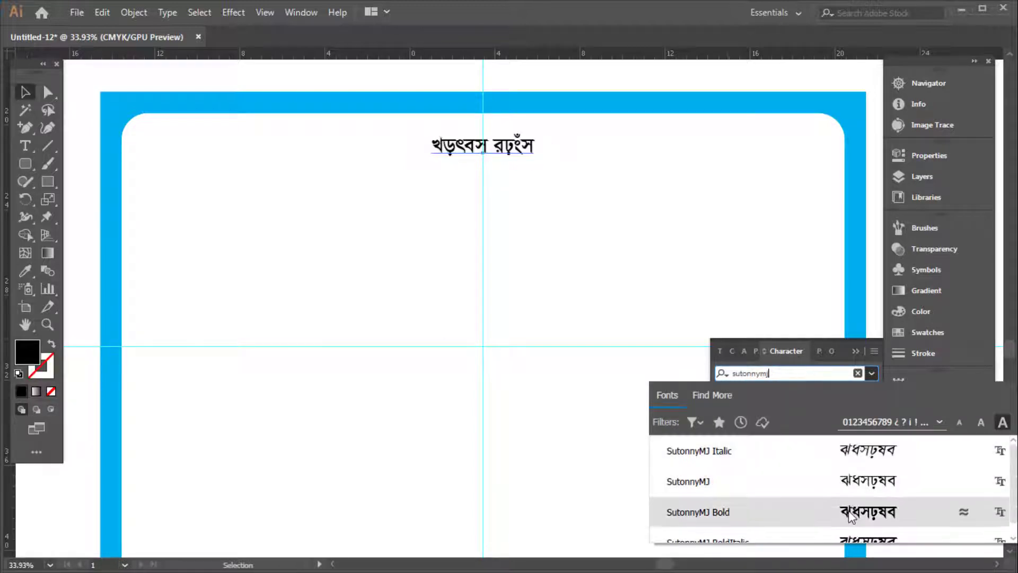
left_click(843, 511)
key("Tab")
Type the shop name 'weIqvwmg ‡UwjKg', enlarge it, and drag a smaller copy below
triple_click(518, 154)
type("we")
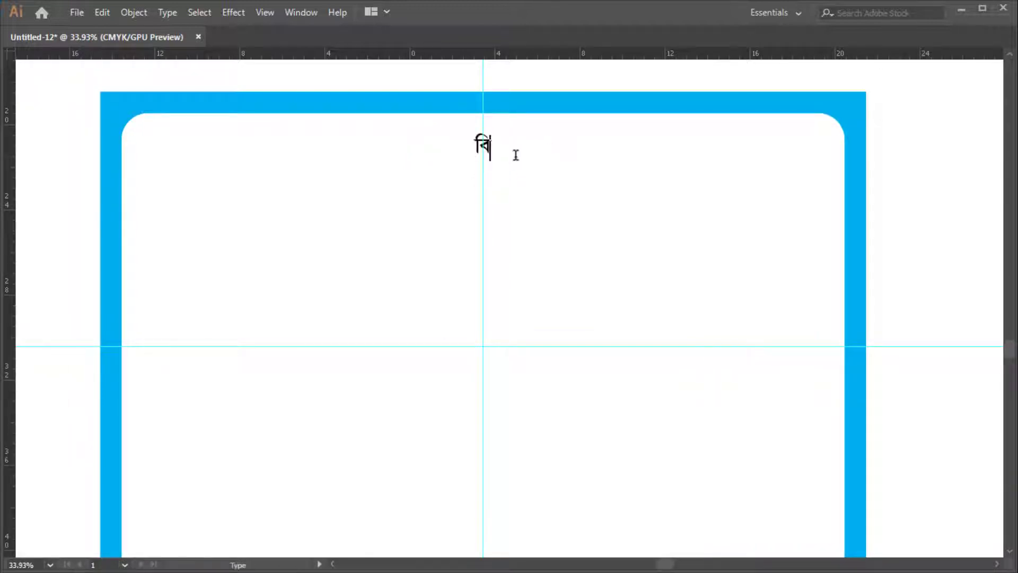
type("Iqvwmg ‡Uwj")
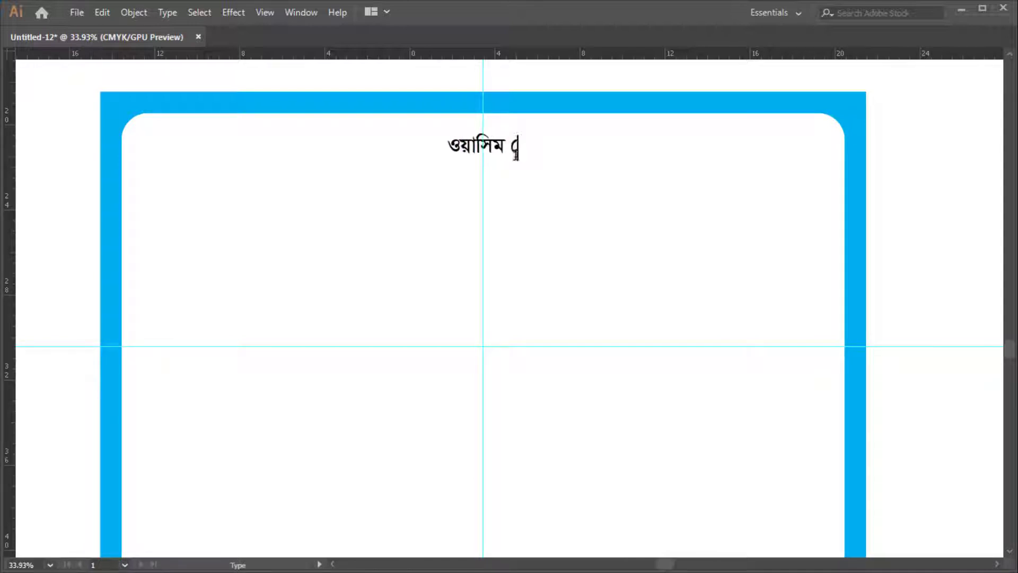
type("Kg")
key("Escape")
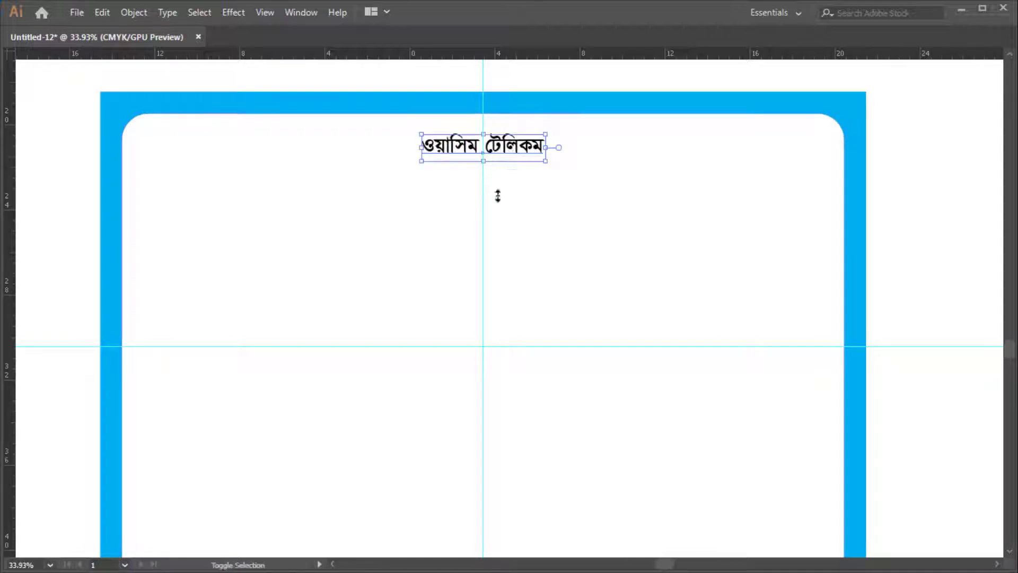
key("ctrl+shift+period")
left_click_drag(512, 175, 511, 300)
left_click_drag(483, 221, 484, 253)
scroll(484, 254, "down", 2)
Replace the smaller copy's text with the proprietor's Bengali name and nickname in parentheses
triple_click(537, 231)
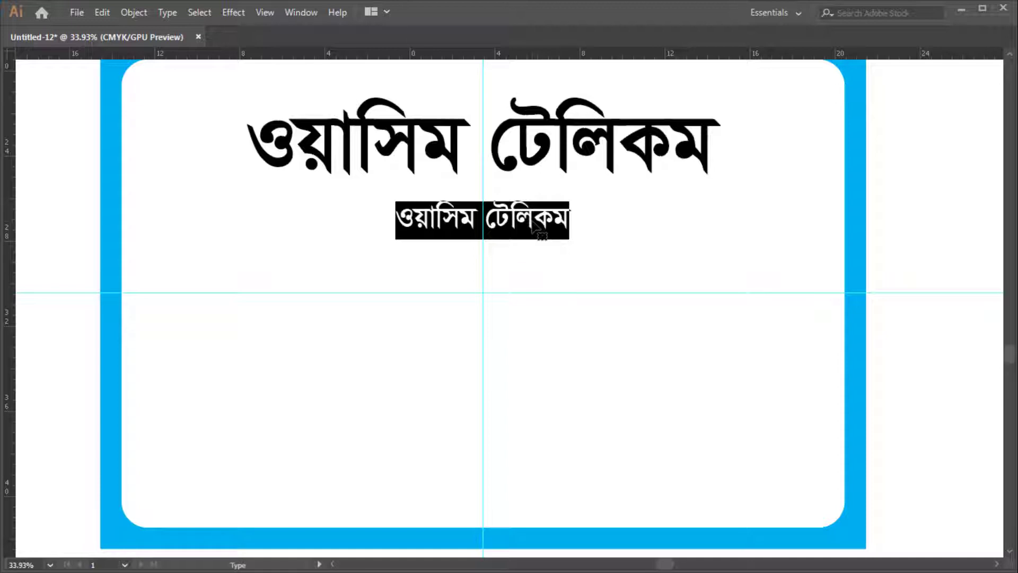
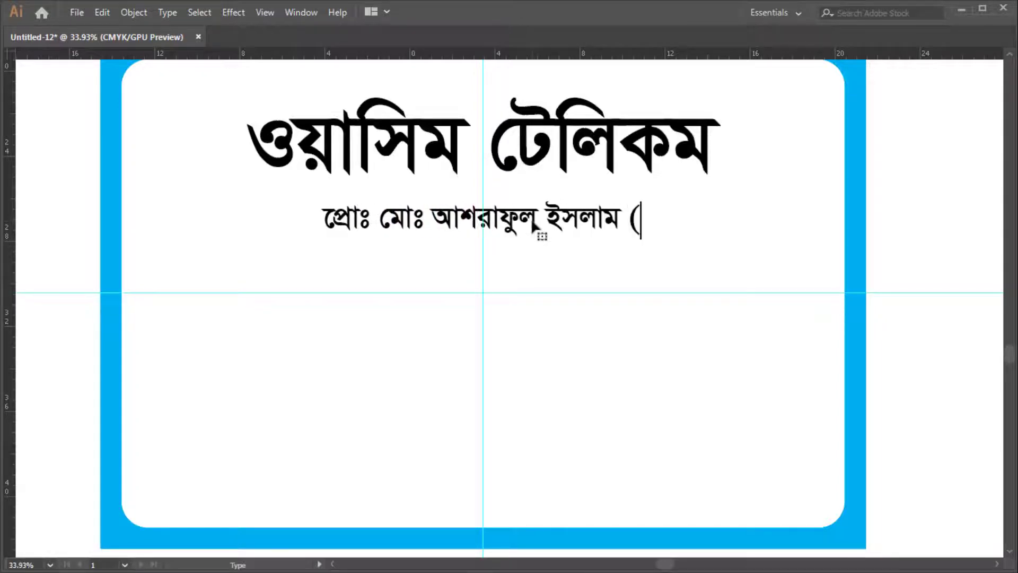
type("ওয়াসিম)")
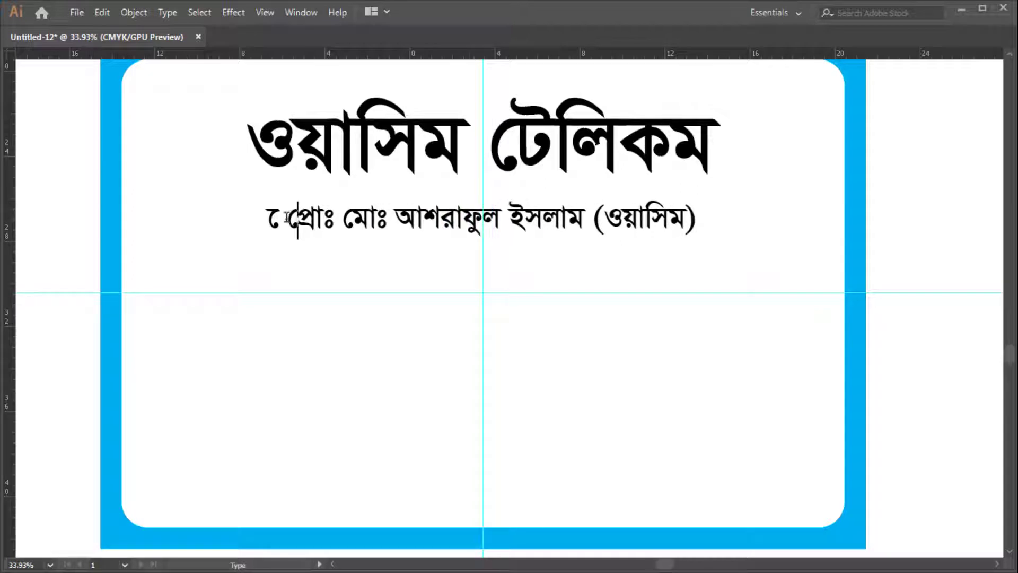
key("Escape")
scroll(513, 190, "down", 3)
Duplicate the proprietor line and retype it as the services line ending 'সার্ভিসিং করা হয় ।'
left_click_drag(546, 152, 546, 222)
key("Tab")
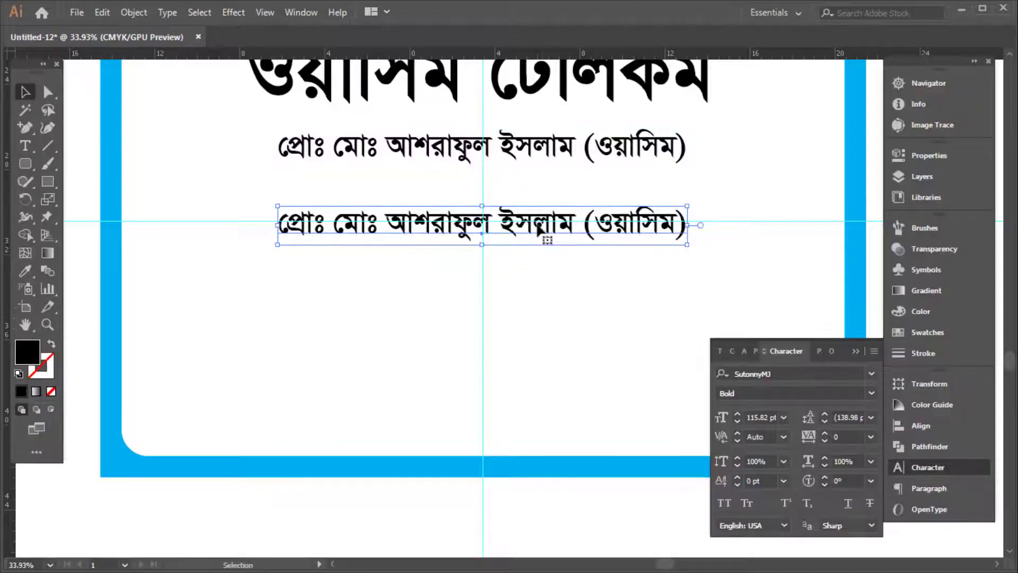
triple_click(537, 225)
key("BackSpace")
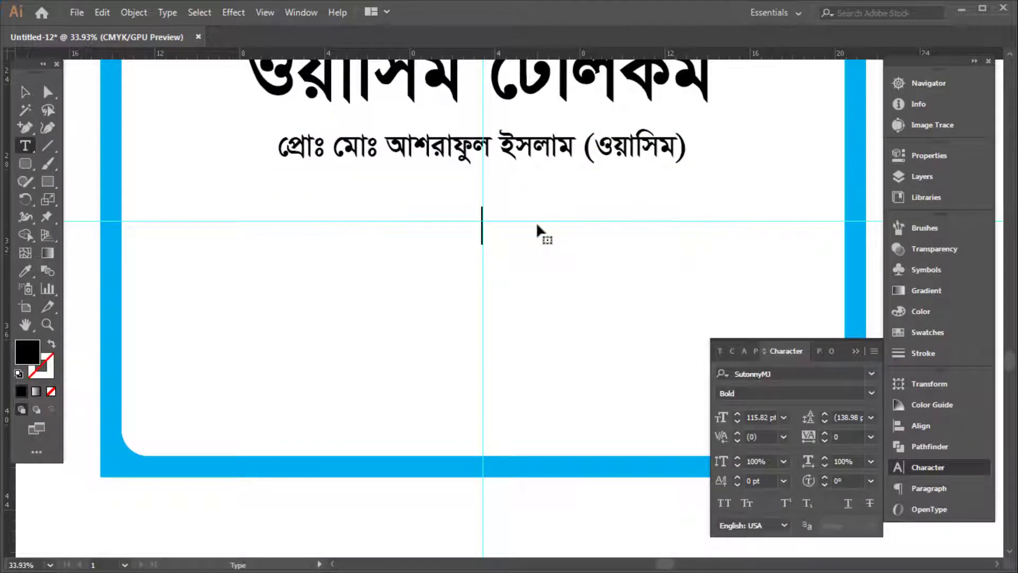
type("এখানে মোব")
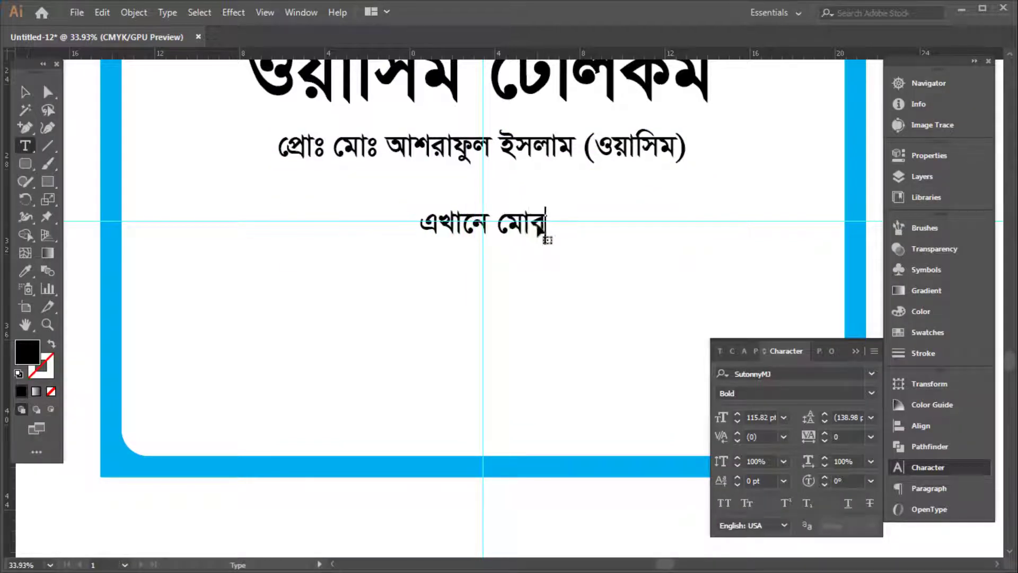
type("াইলের")
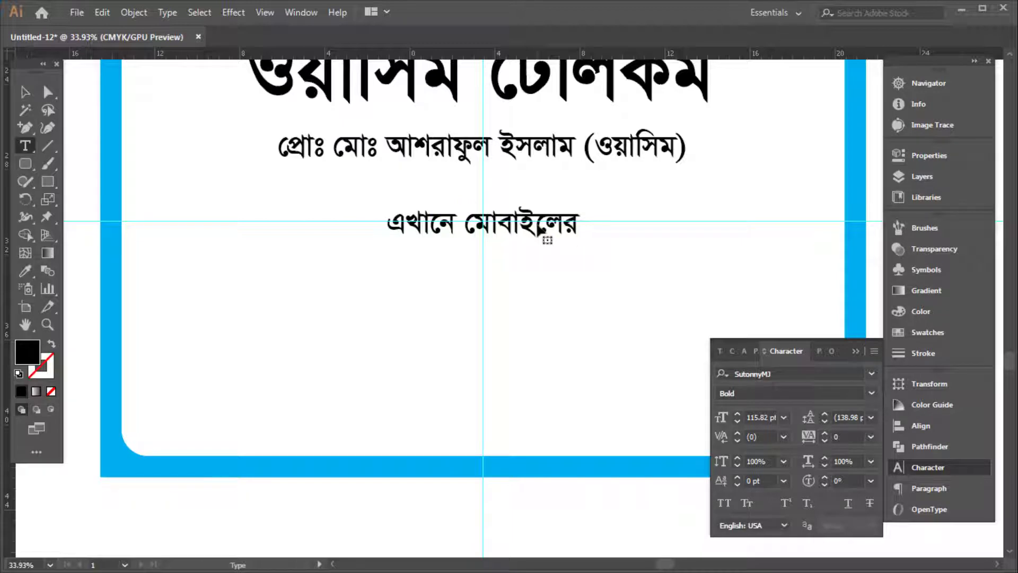
key("BackSpace")
key("BackSpace")
key("BackSpace")
type("ল")
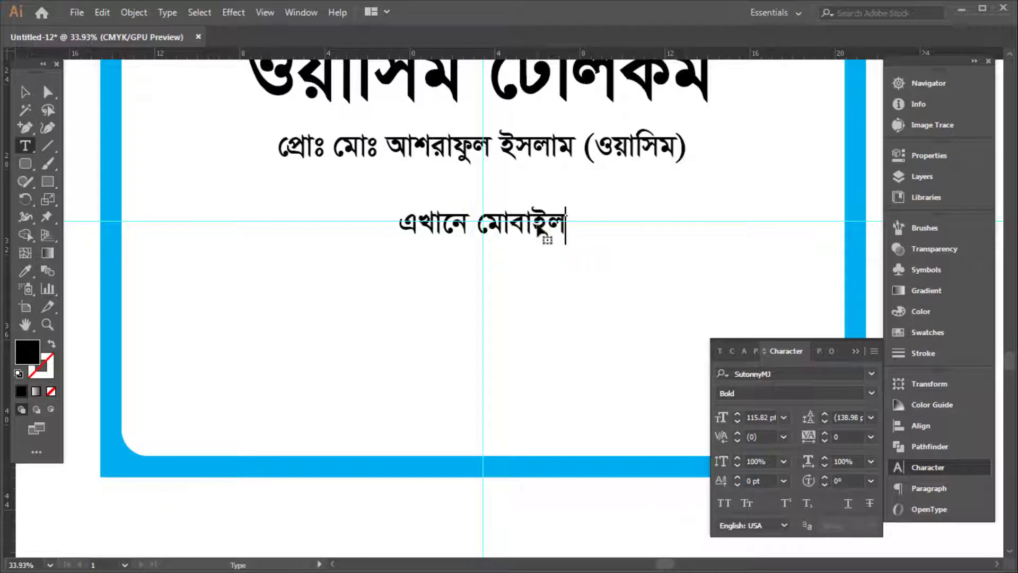
type(" সফ্ট")
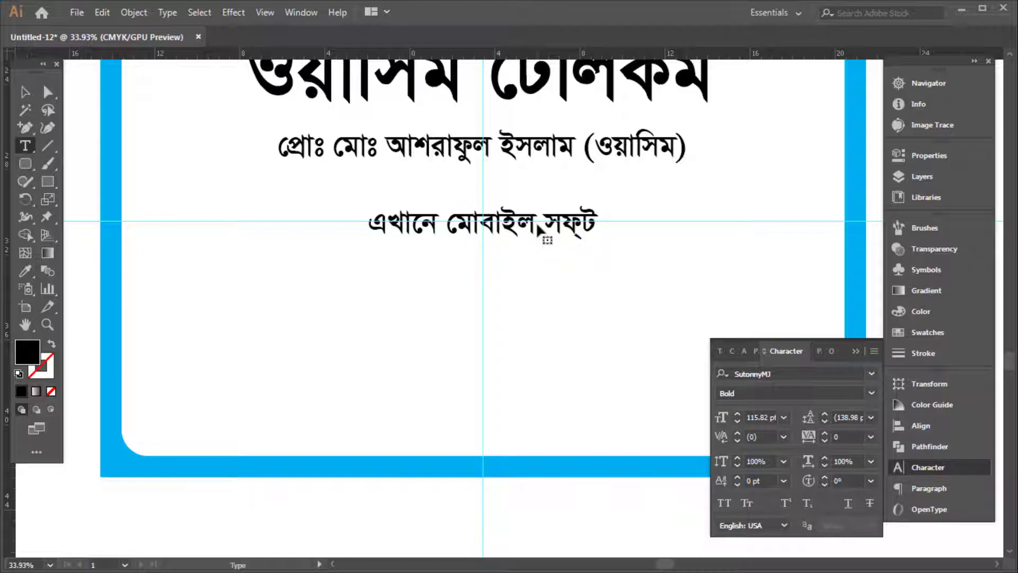
type("ওয়ার")
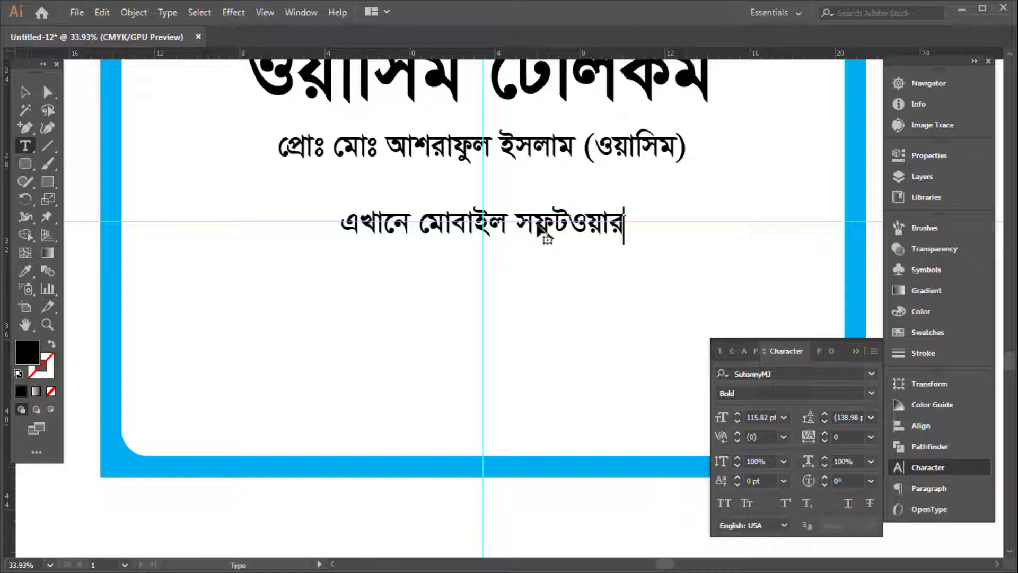
type(", হাড")
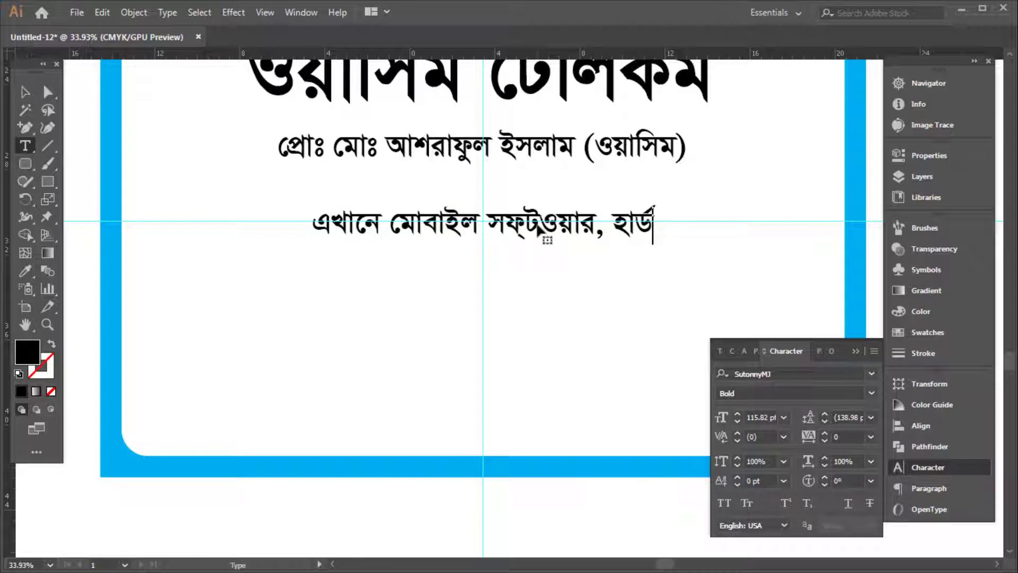
type("ওয়্যার")
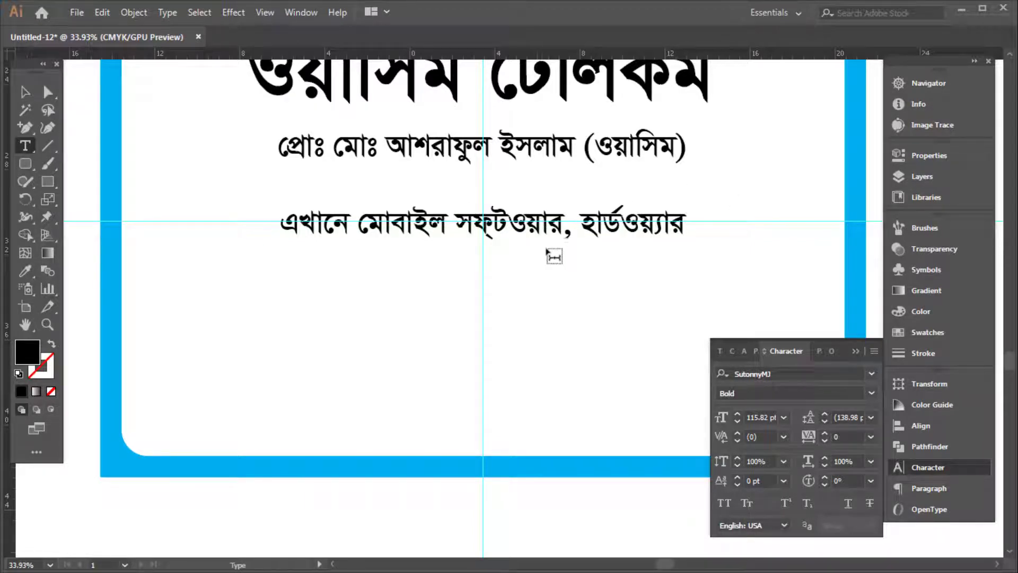
type("্য")
key("ctrl+a")
key("Right")
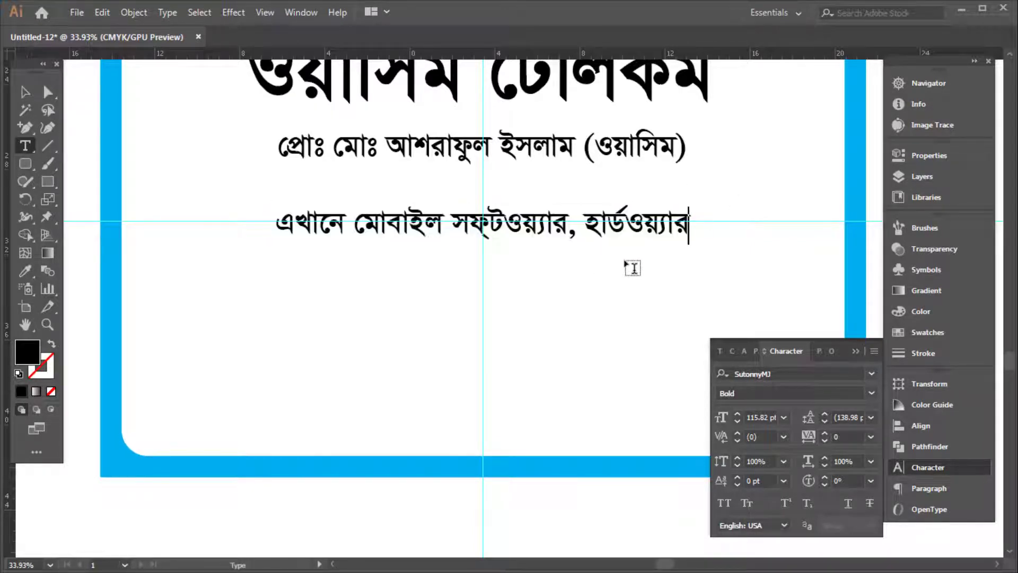
type(", ")
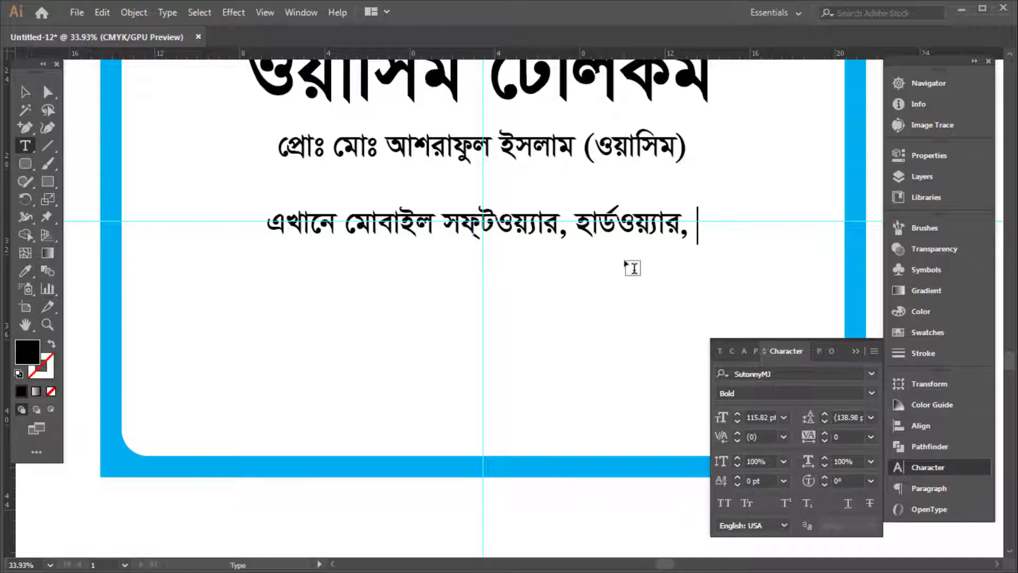
type("ফ্ল")
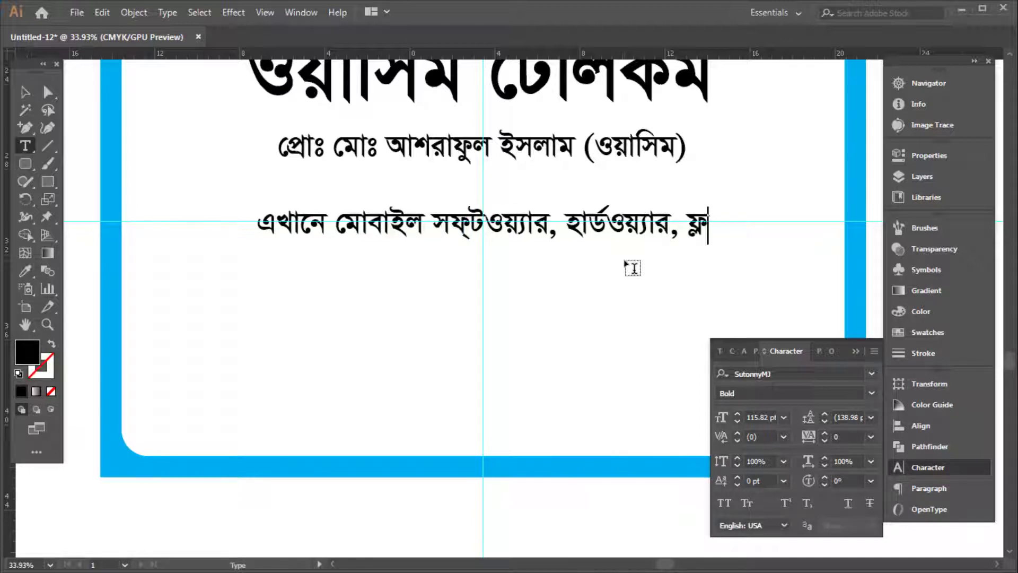
type("াশ ও ")
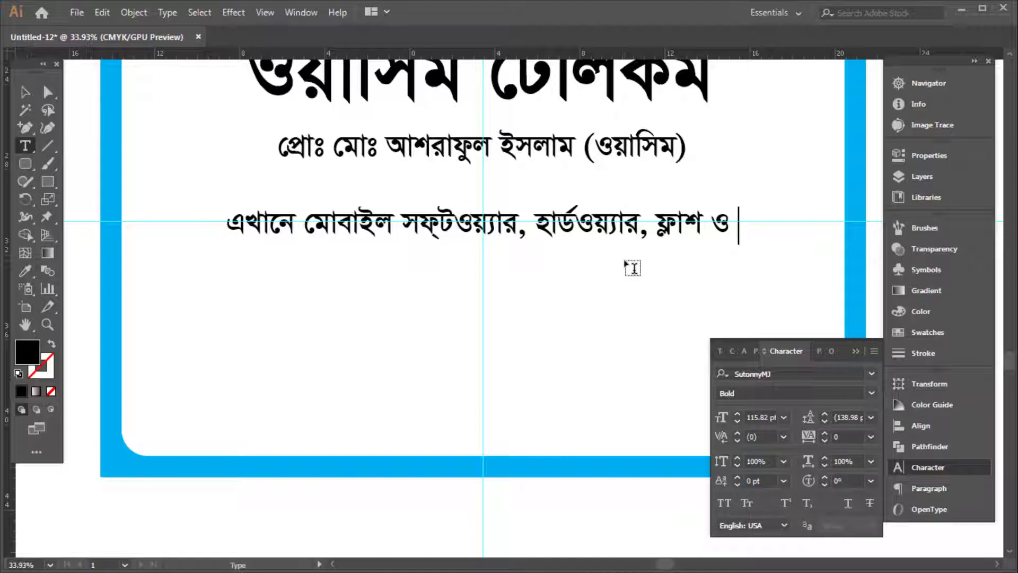
type("সার্ভিসিং")
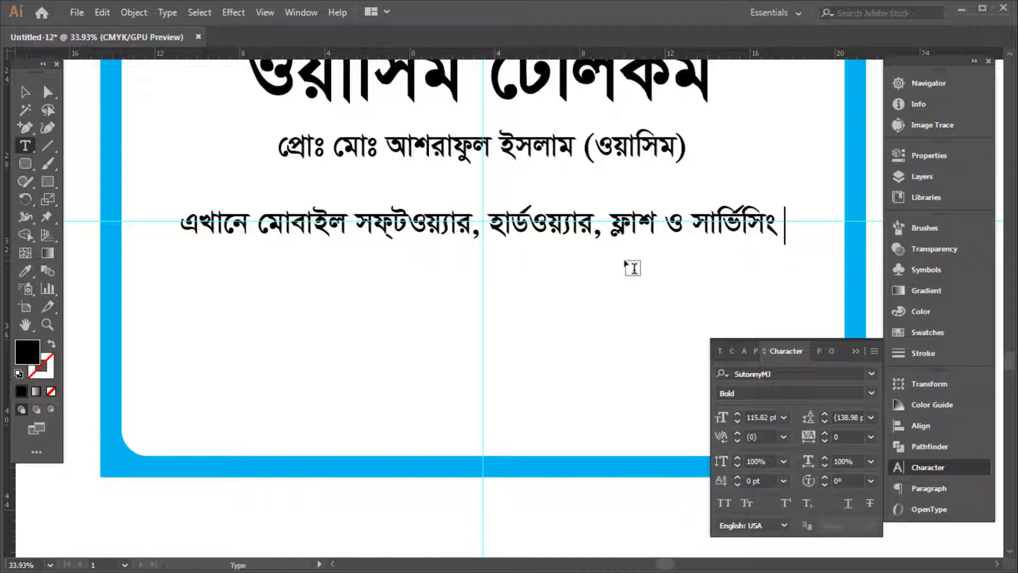
type(" করা হয় ।")
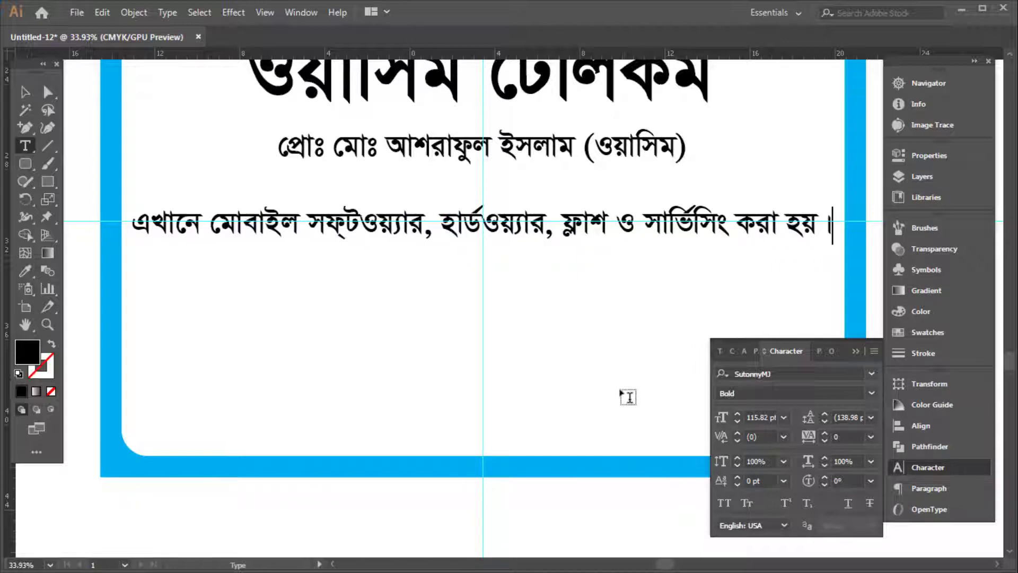
key("Escape")
Duplicate the services line below and retype it as the 'বিঃ দ্রঃ' country-lock unlocking notice
left_click_drag(598, 227, 605, 285)
key("Tab")
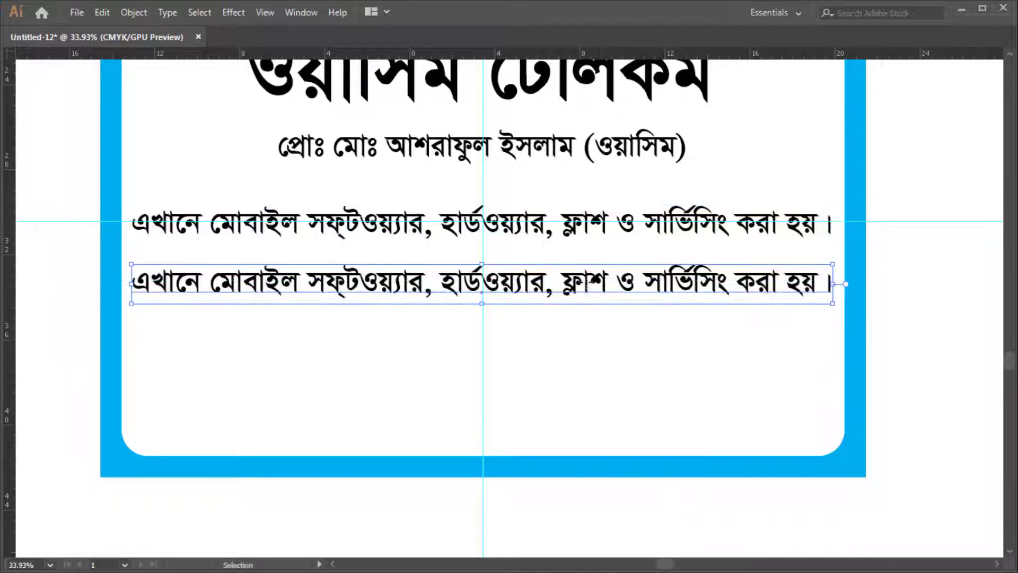
double_click(586, 284)
key("ctrl+a")
type("বি” দ্র")
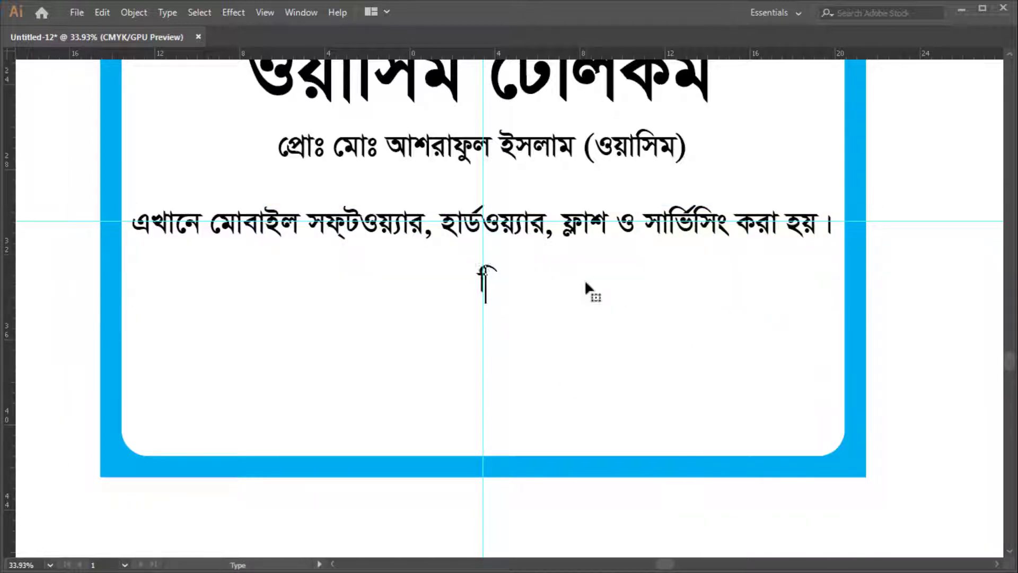
key("ctrl+a")
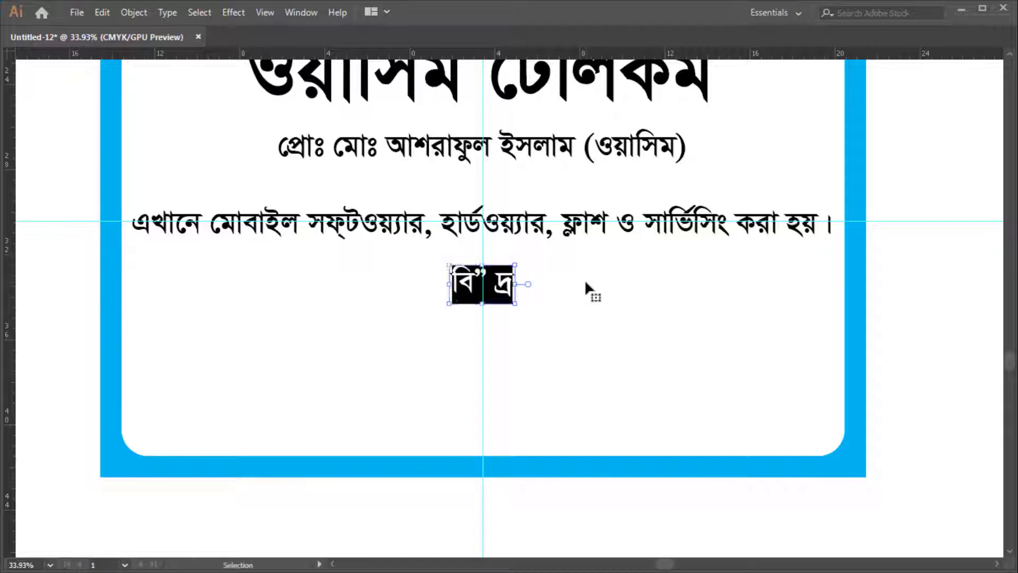
type("বিঃ দ্রঃ এখানে ")
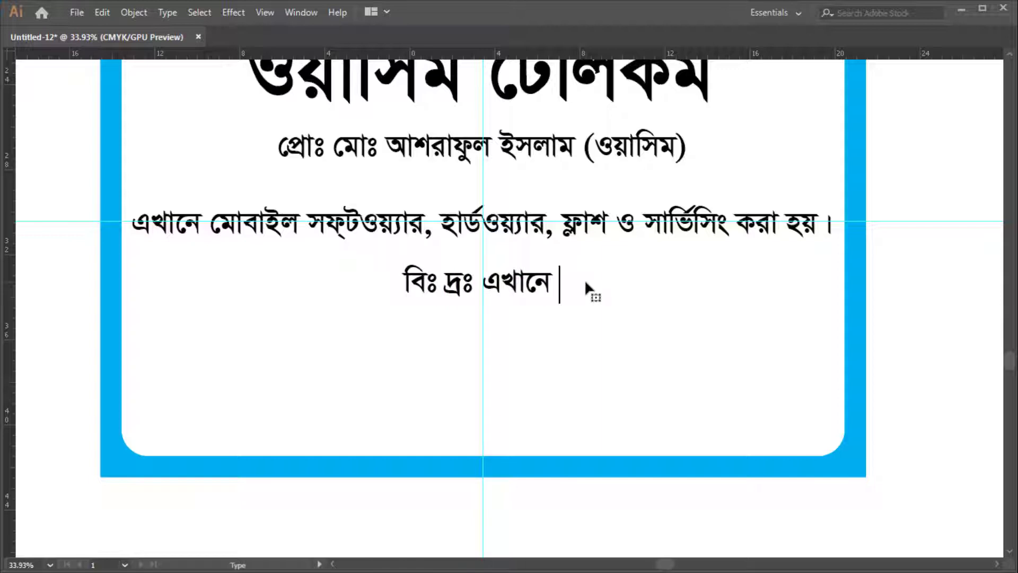
type("সব ধরনে")
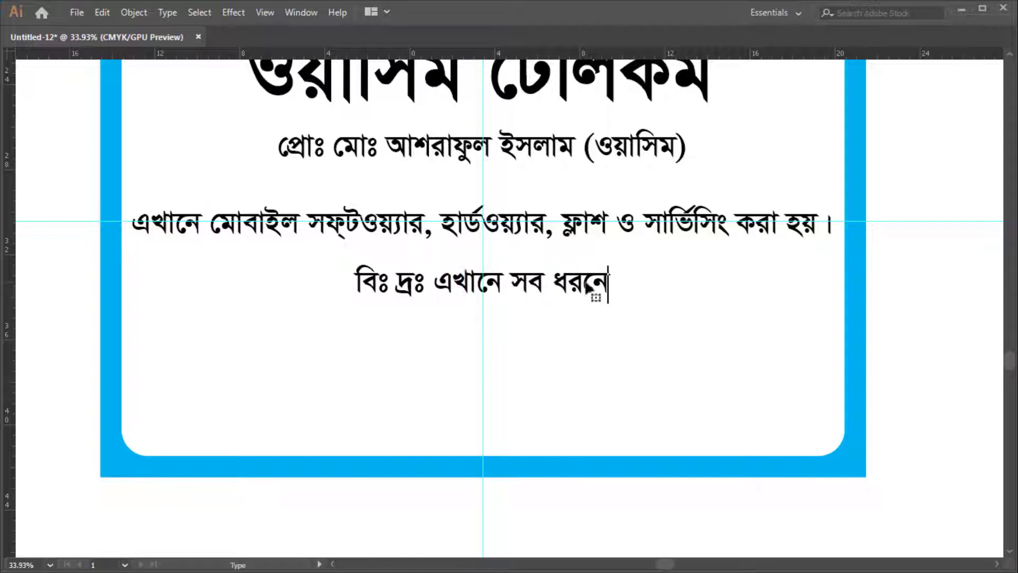
type("র মোবা")
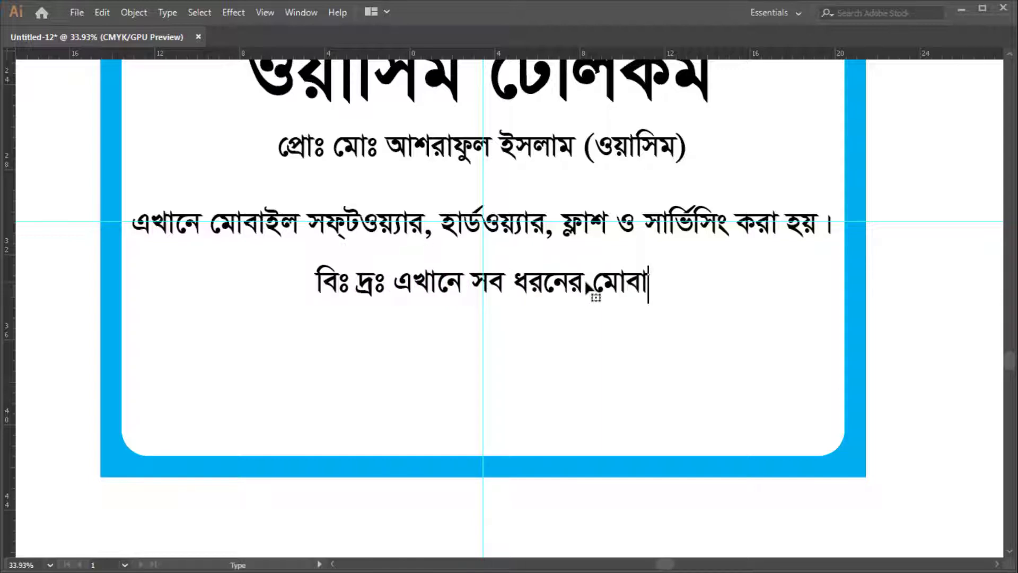
type("ইলের")
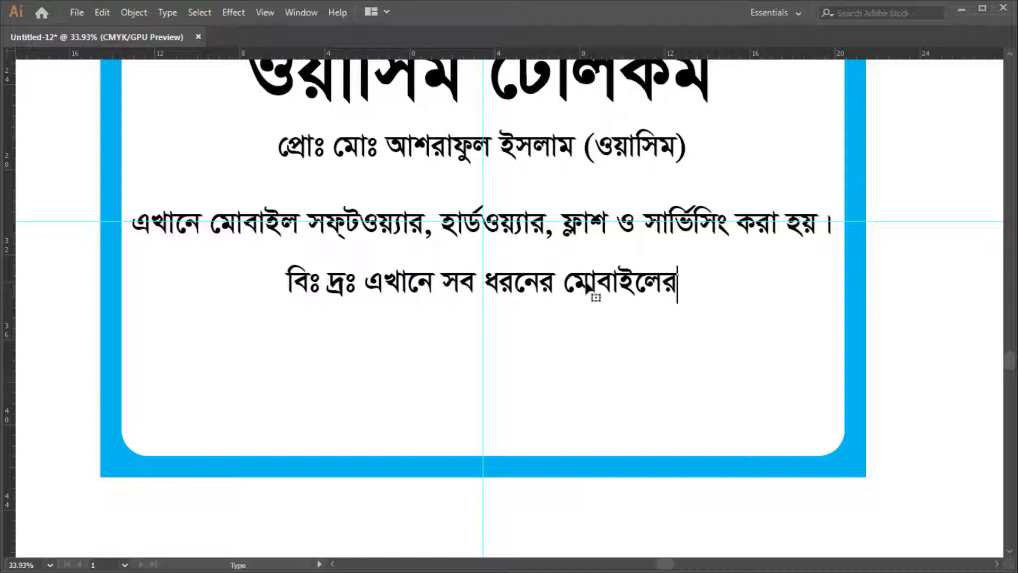
type(" কাি")
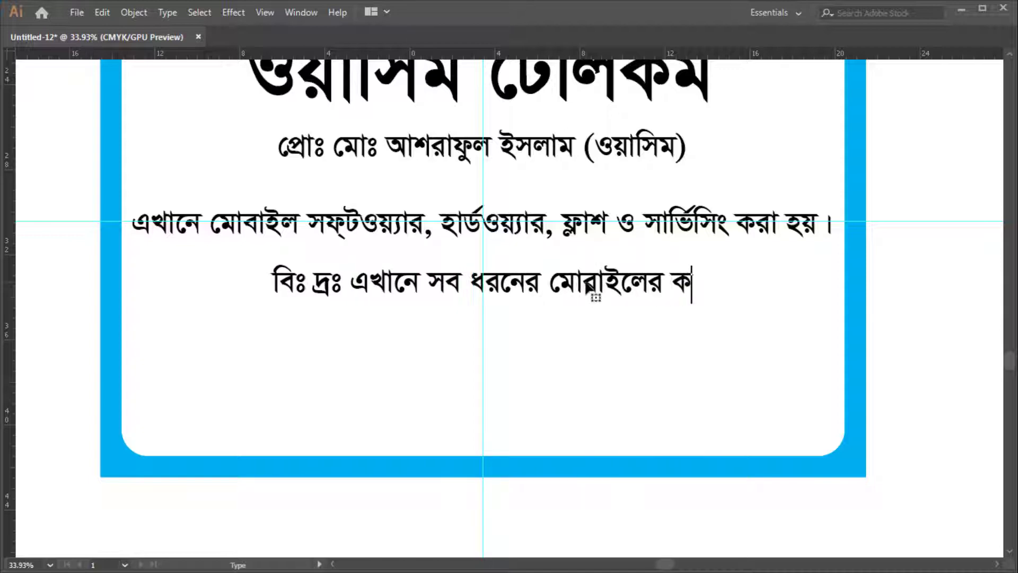
type("ন্ট্রি")
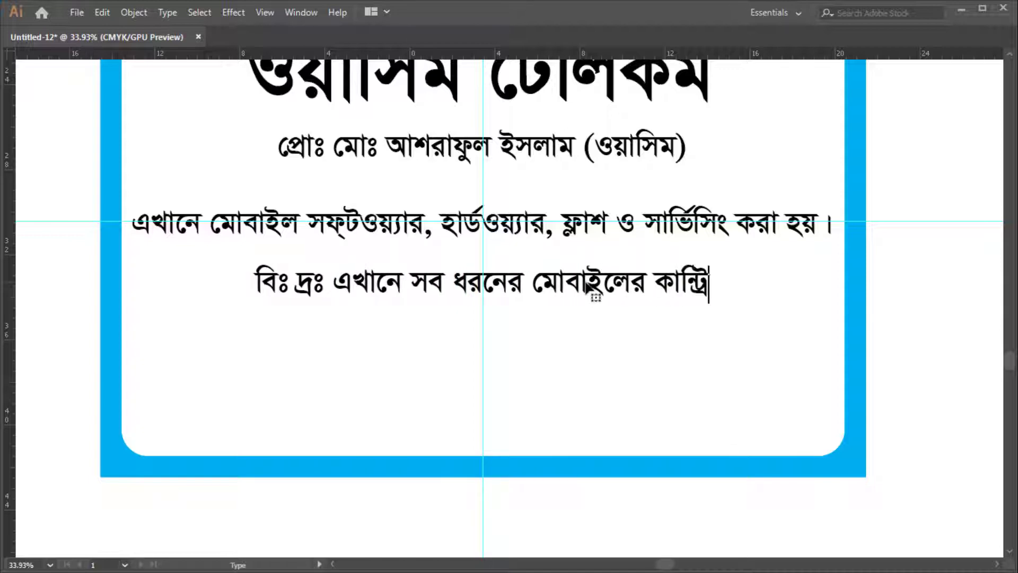
type("লক")
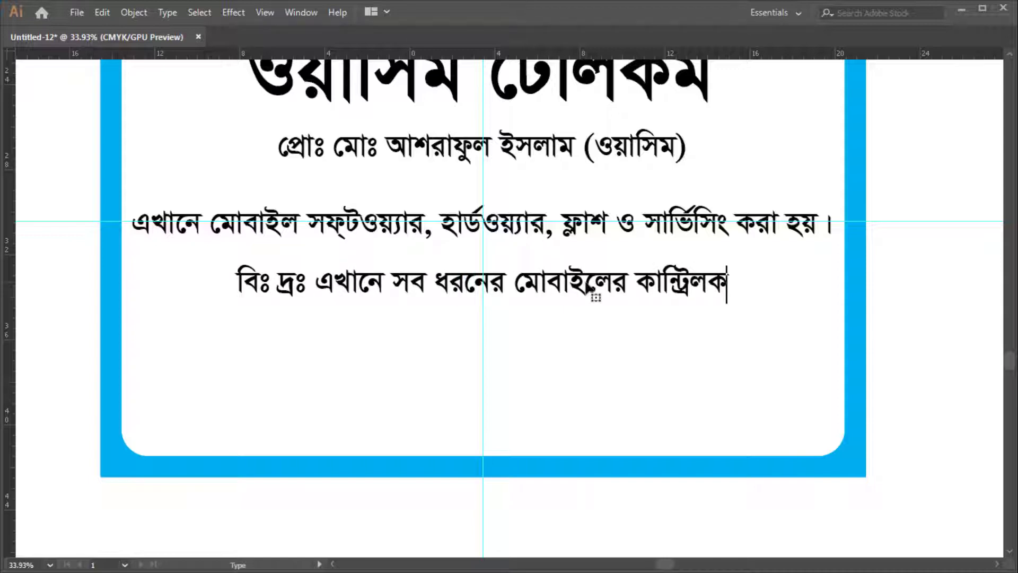
type(" খোলা জ")
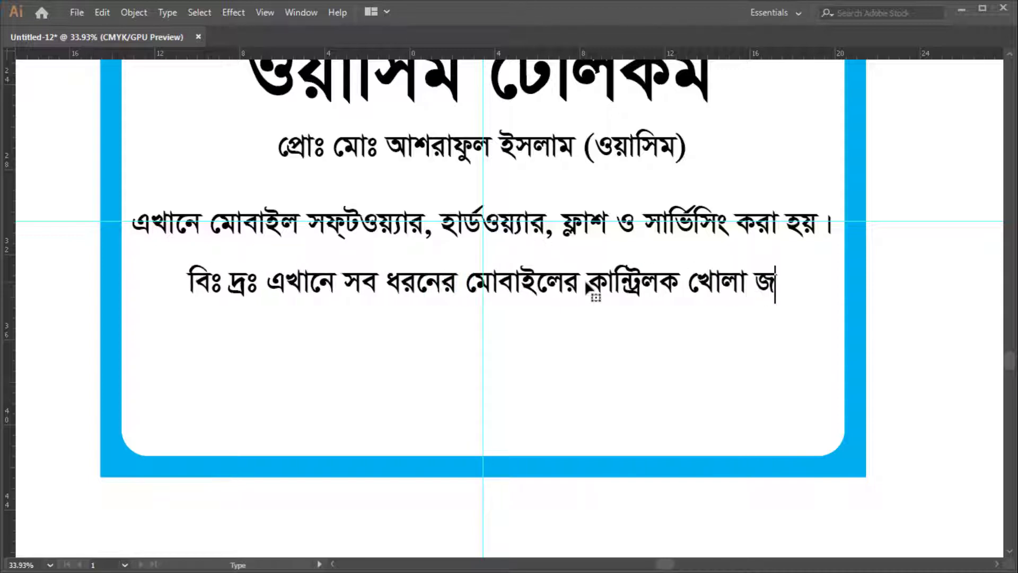
key("BackSpace")
type("হয় ।")
Copy the finished notice line further down and clear the copy's text
key("Escape")
left_click_drag(595, 286, 597, 334)
right_click(597, 334)
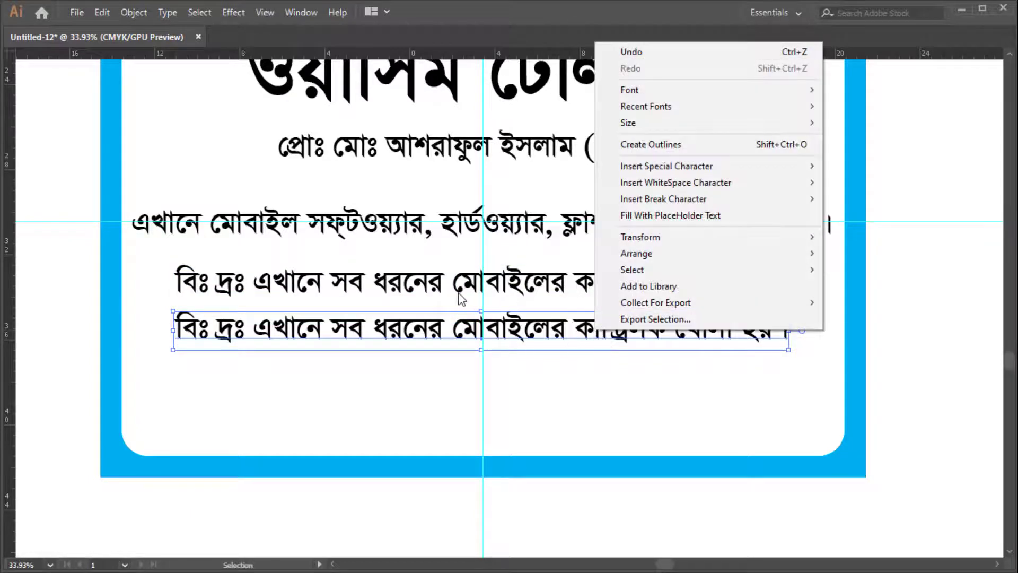
left_click(464, 318)
double_click(463, 318)
key("ctrl+a")
key("BackSpace")
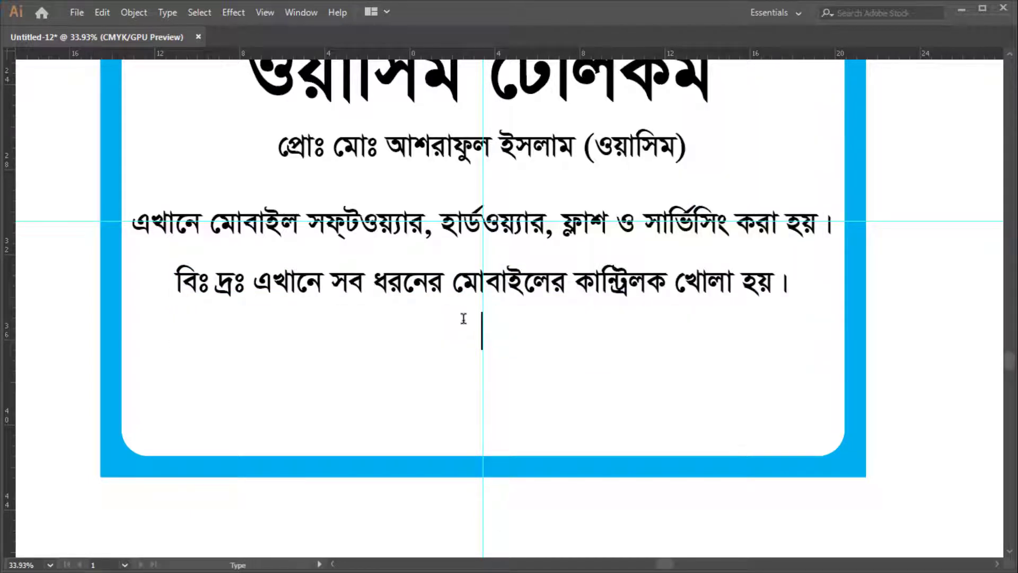
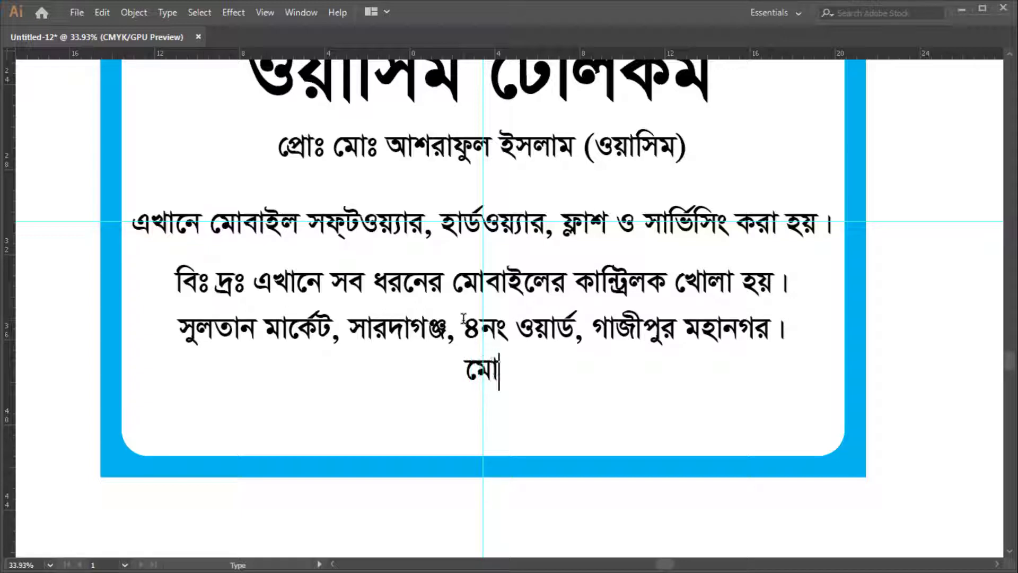
Type the shop's address line in Bengali, ending with '।', without an extra line
key("BackSpace")
key("BackSpace")
key("BackSpace")
key("BackSpace")
key("BackSpace")
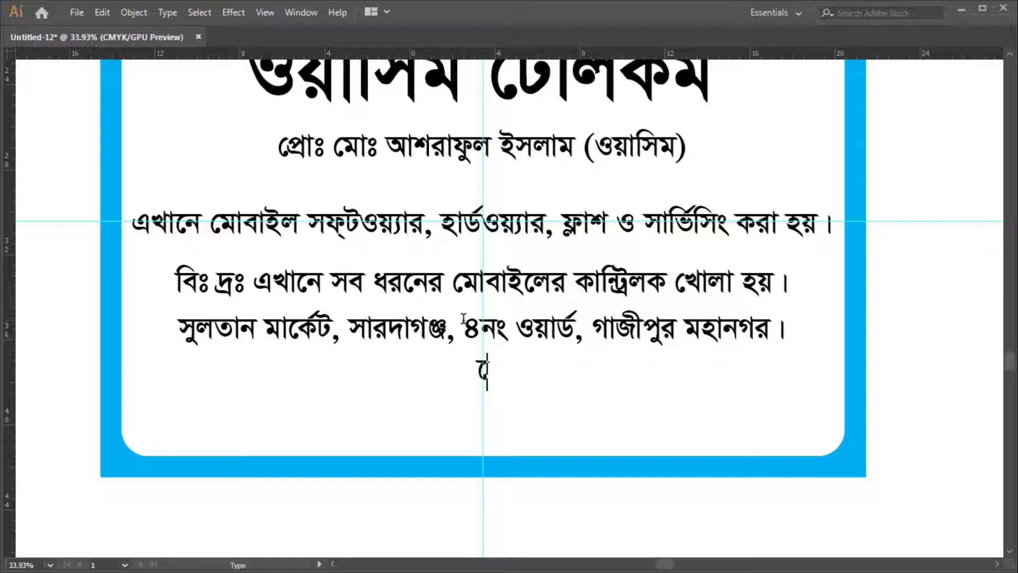
key("Escape")
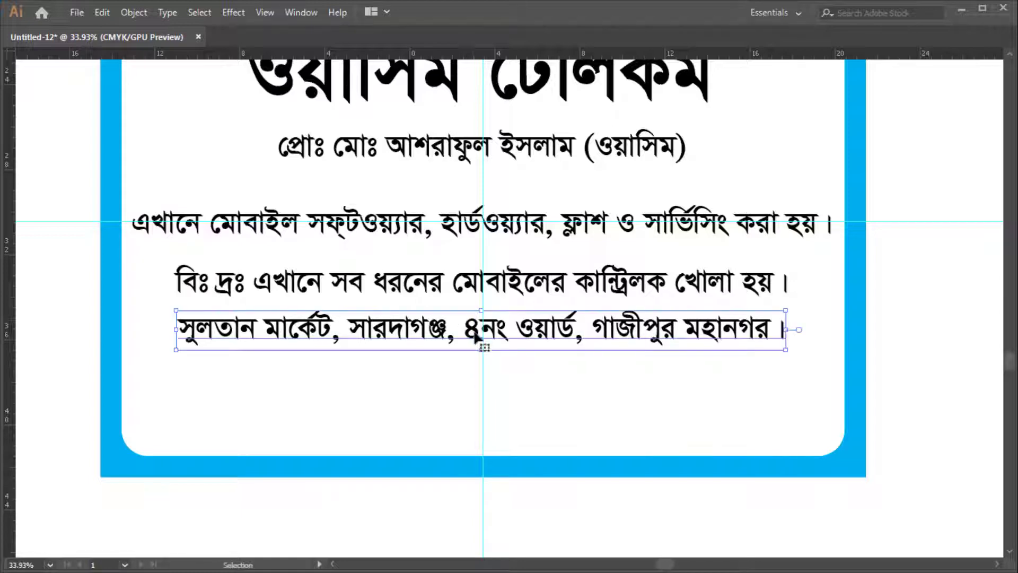
Zoom in on the signboard text and return to the Selection tool
key("a")
key("z")
mouse_move(526, 355)
left_mouse_down()
mouse_move(482, 359)
mouse_move(521, 359)
left_mouse_up()
key("v")
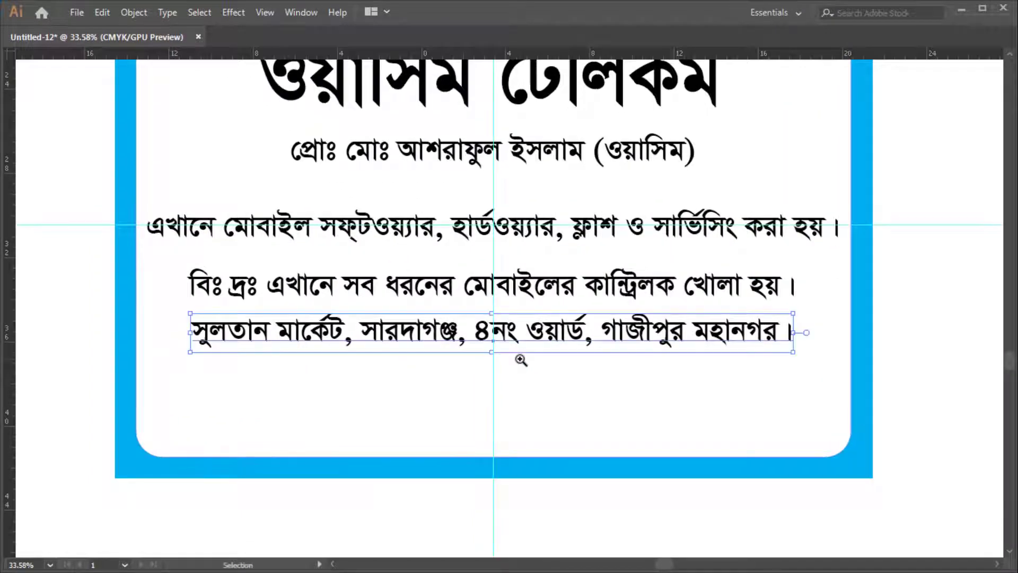
Duplicate the address line below and set its font to Arial Bold
left_click_drag(532, 336, 532, 386)
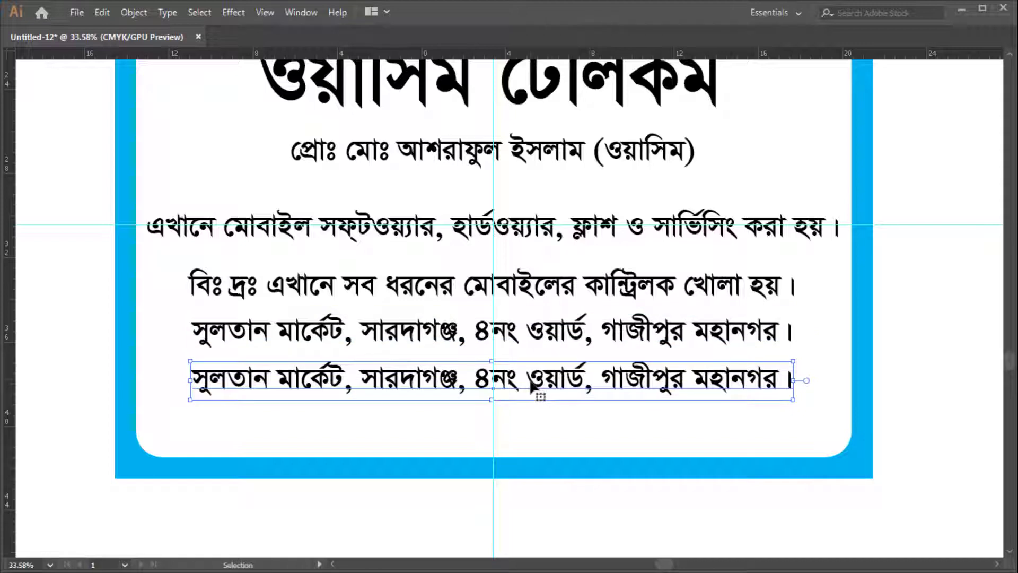
double_click(532, 385)
key("ctrl+a")
key("ctrl+t")
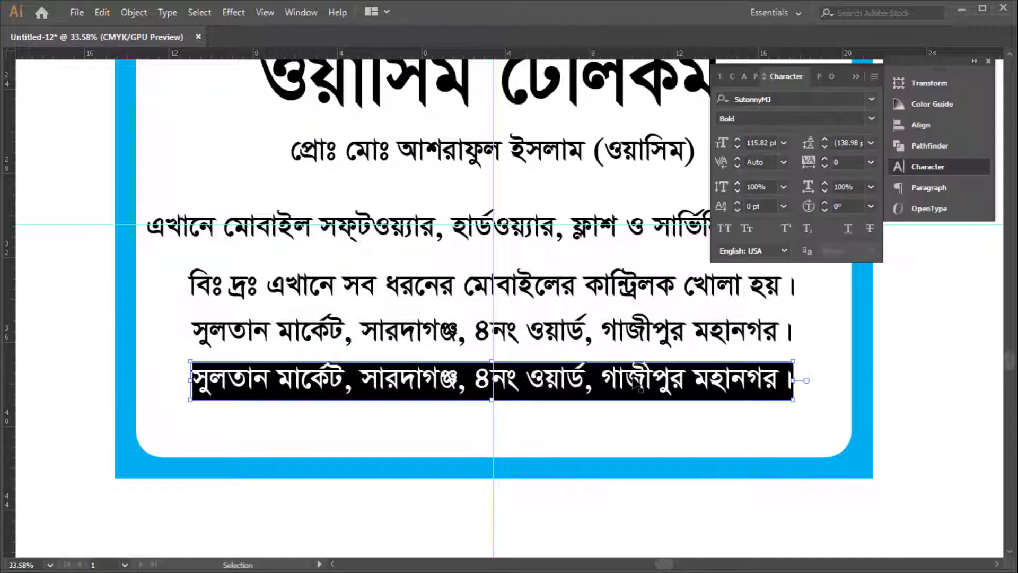
left_click(785, 100)
type("arial")
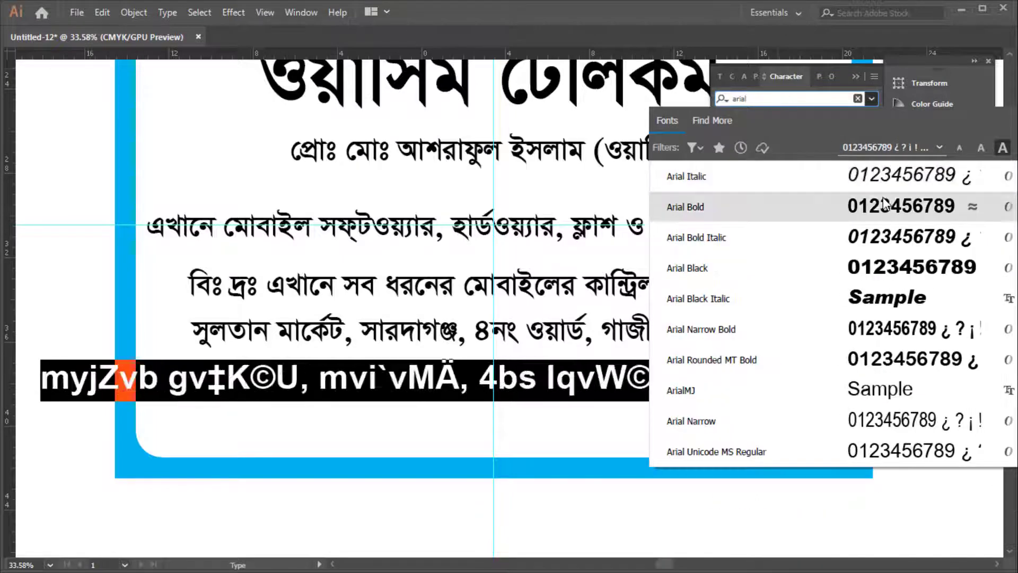
left_click(883, 206)
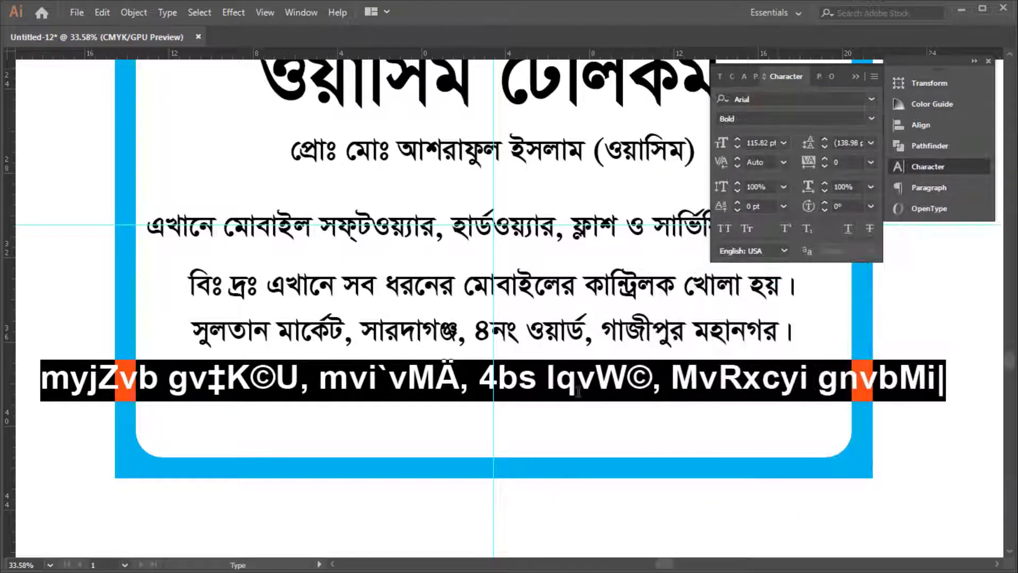
Type the contact line: 'Mob:' with the shop's mobile number, then 'E-mail:' with its address
type("Mo")
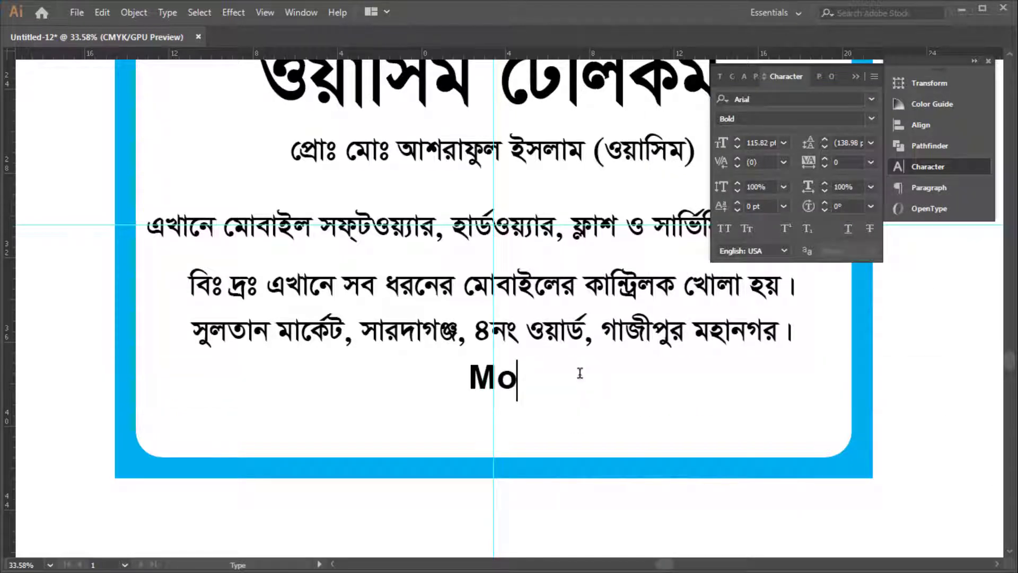
type("b\"")
key("BackSpace")
type(";")
key("BackSpace")
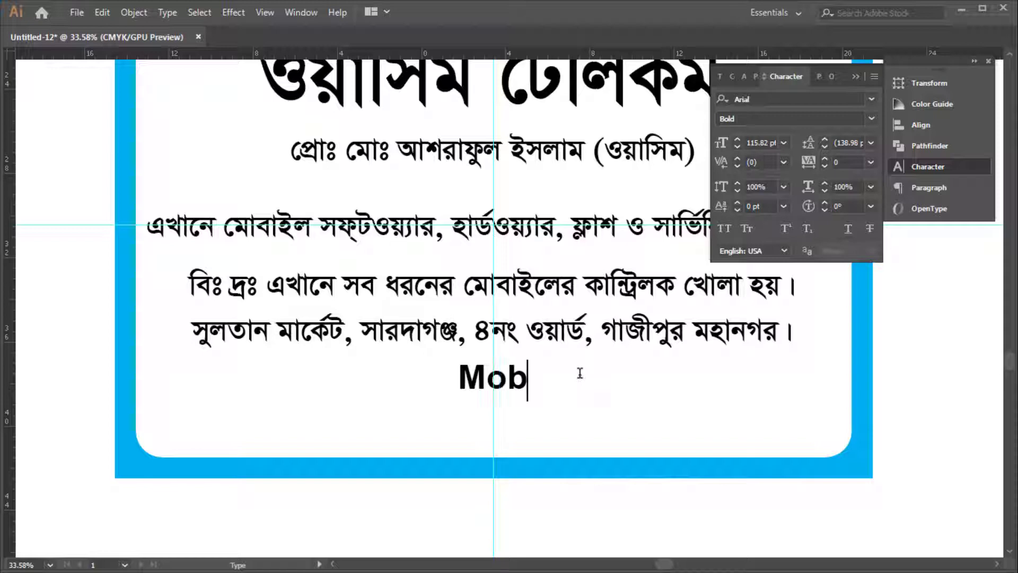
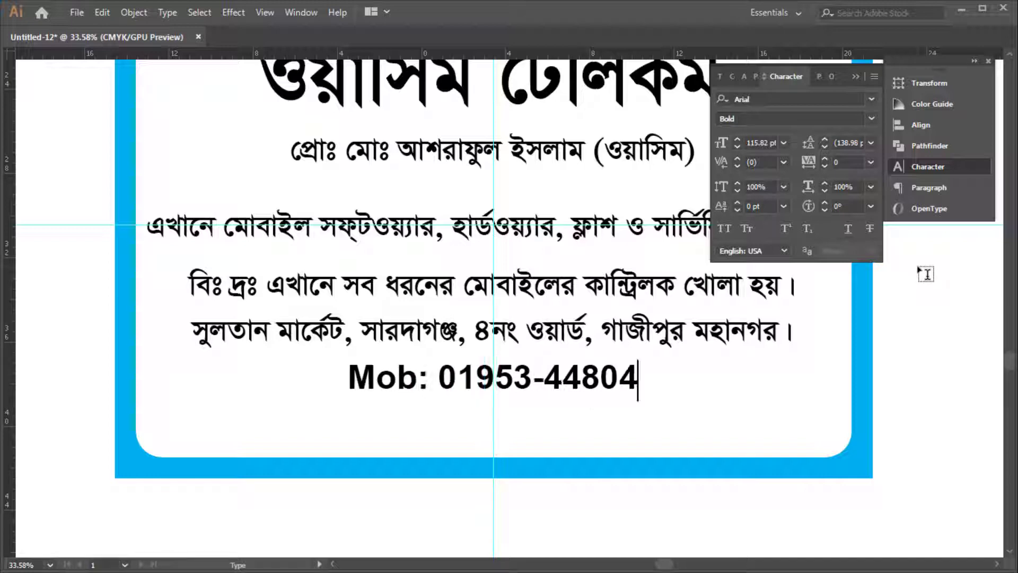
type(", E-")
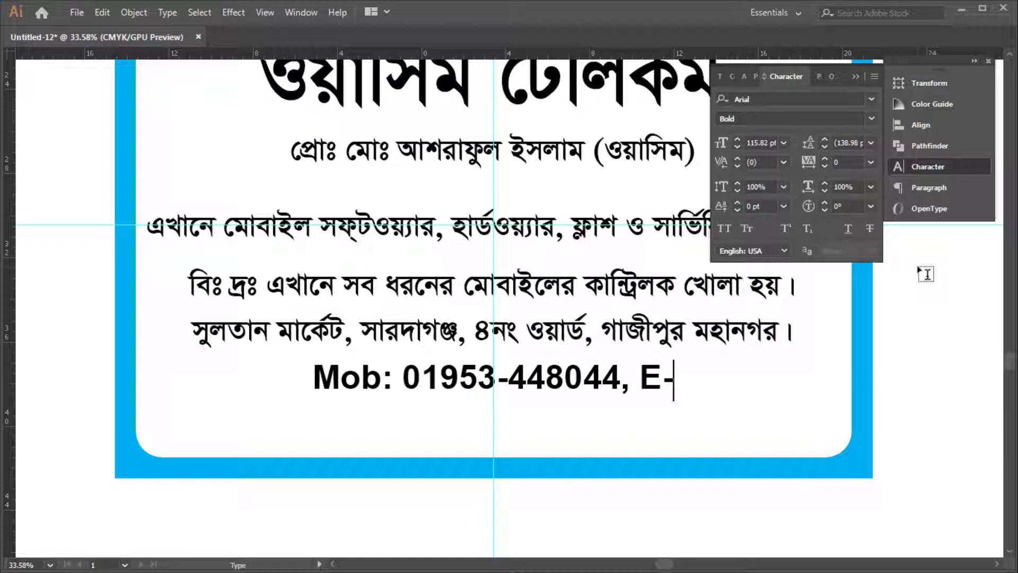
type("mail: ")
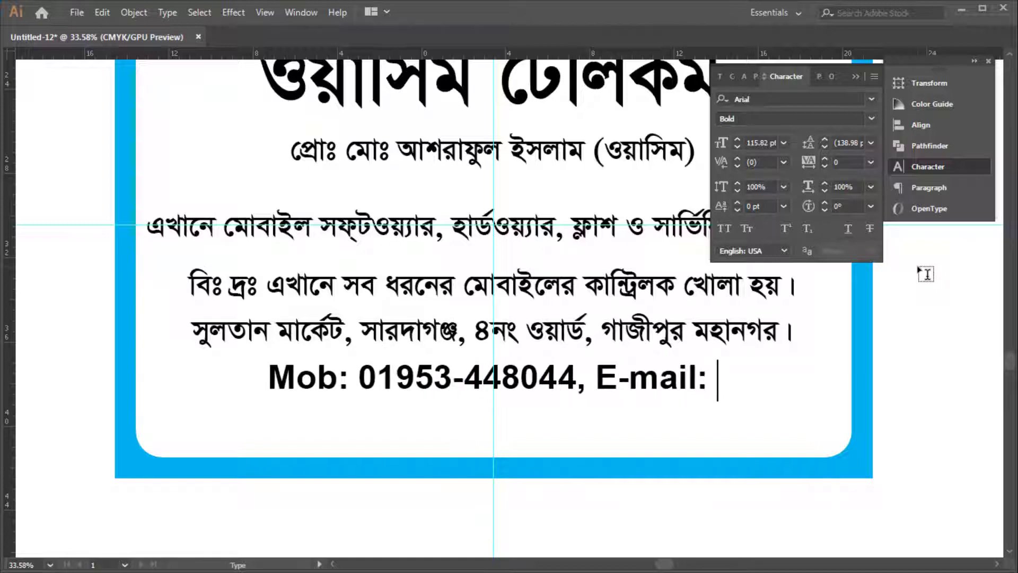
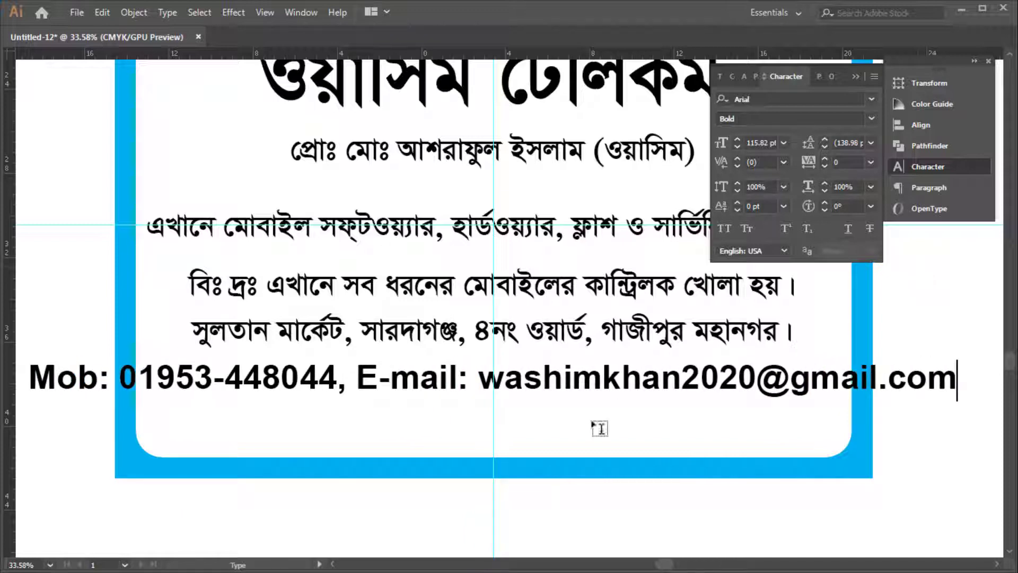
Set the contact line's horizontal scale to 70%
key("Escape")
double_click(380, 384)
left_click_drag(352, 382, 792, 436)
left_click(773, 418)
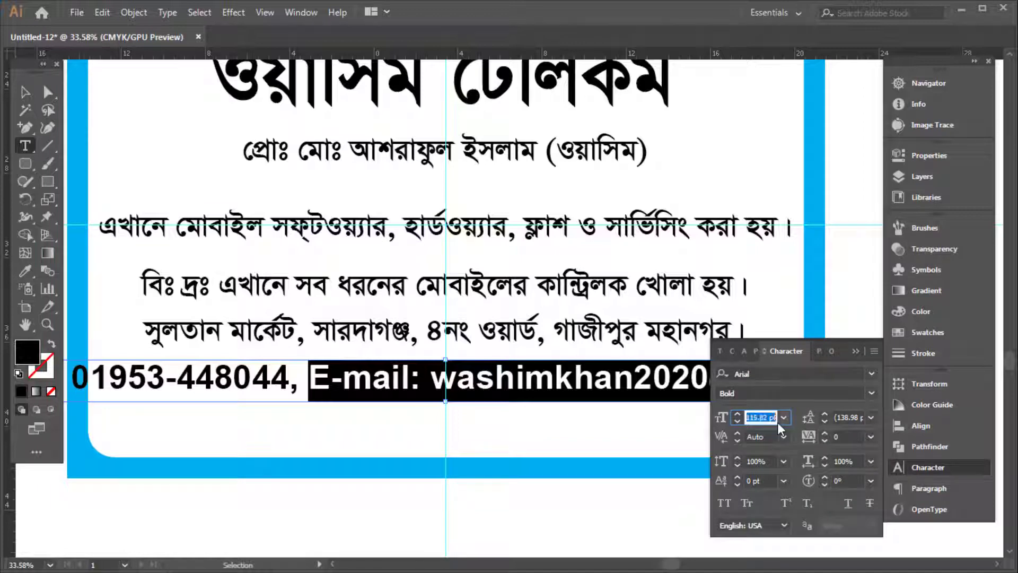
type("70")
key("Return")
key("shift+Up")
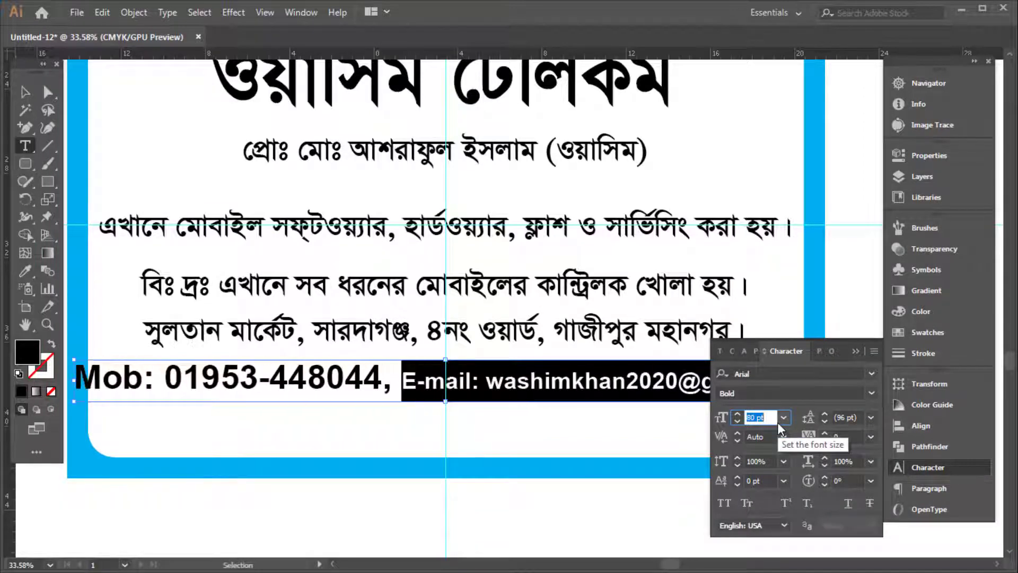
type("70")
key("Return")
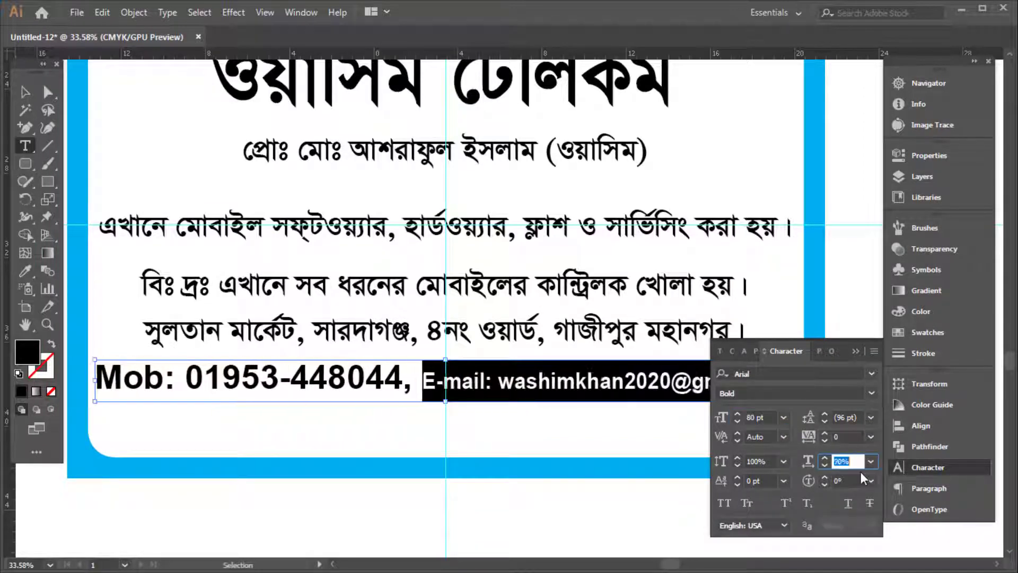
key("Escape")
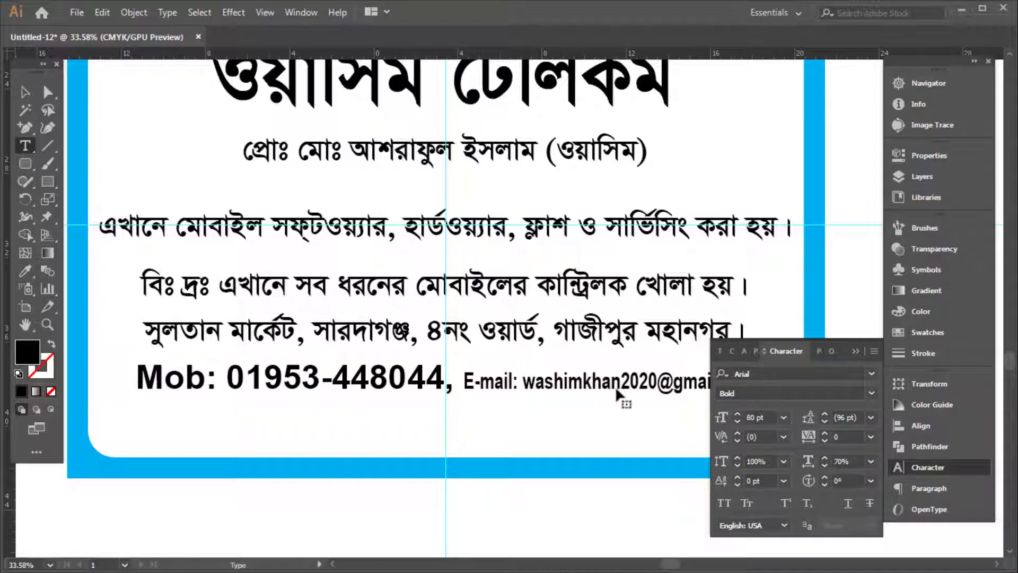
Move the contact and address lines down to the frame bottom and enlarge both
key("Tab")
left_click_drag(623, 384, 626, 433)
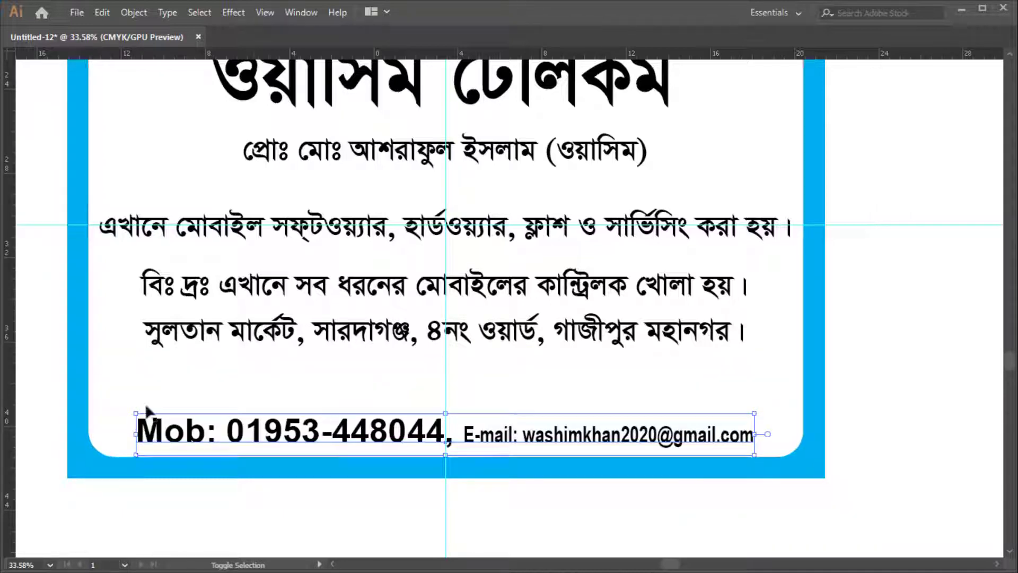
left_click_drag(133, 414, 98, 411)
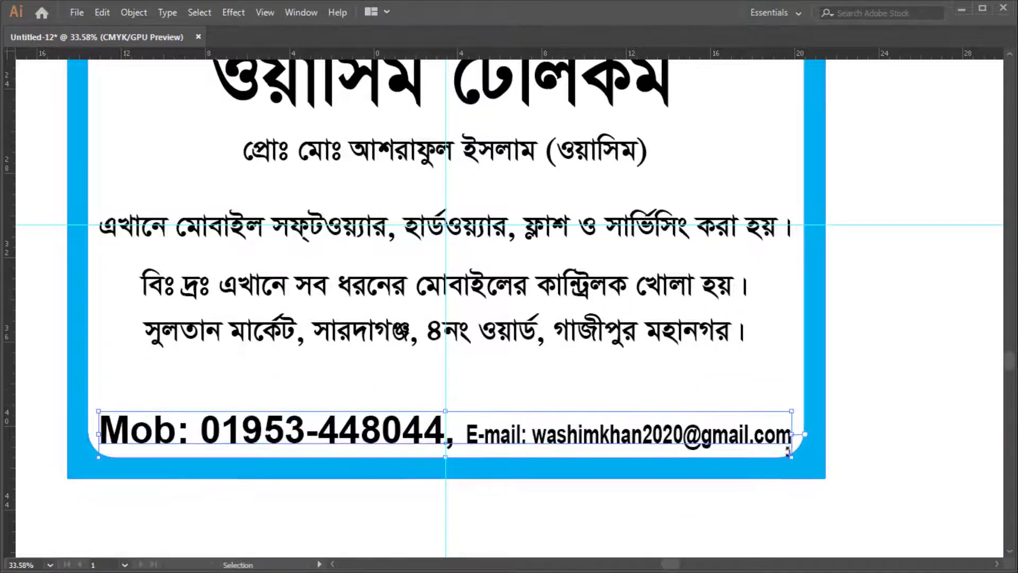
left_click_drag(623, 343, 623, 403)
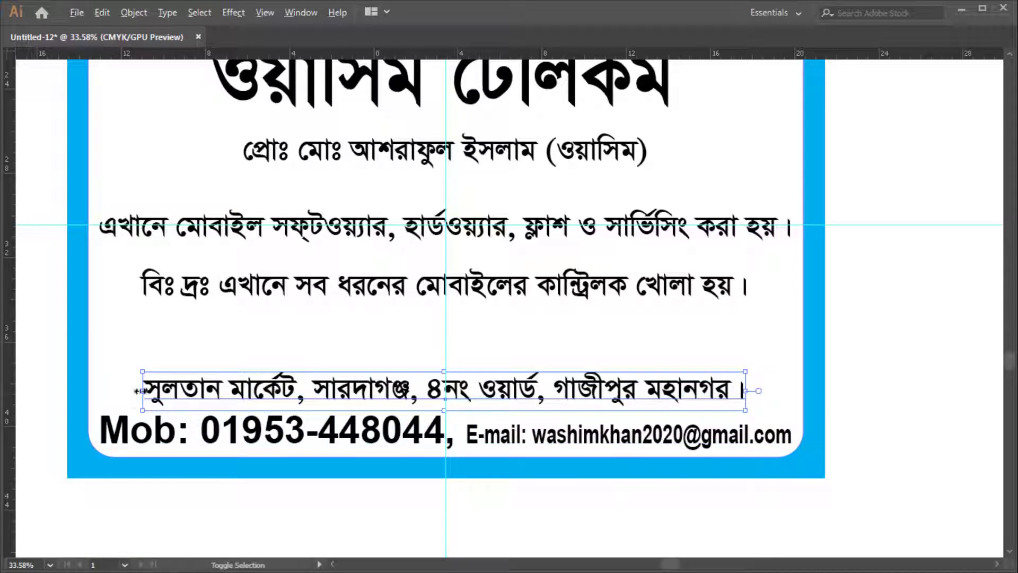
left_click_drag(138, 390, 100, 391)
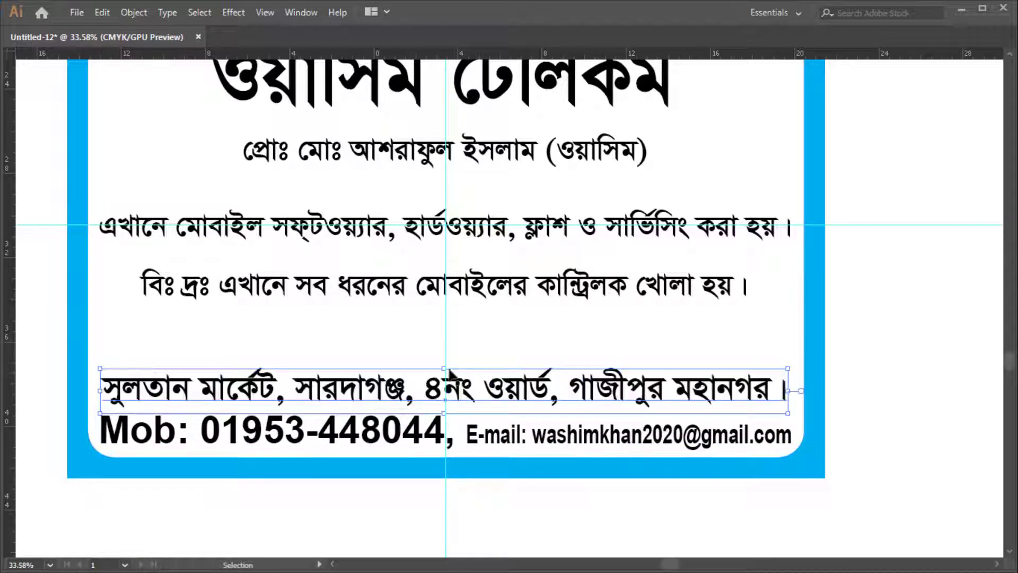
left_click_drag(444, 368, 446, 371)
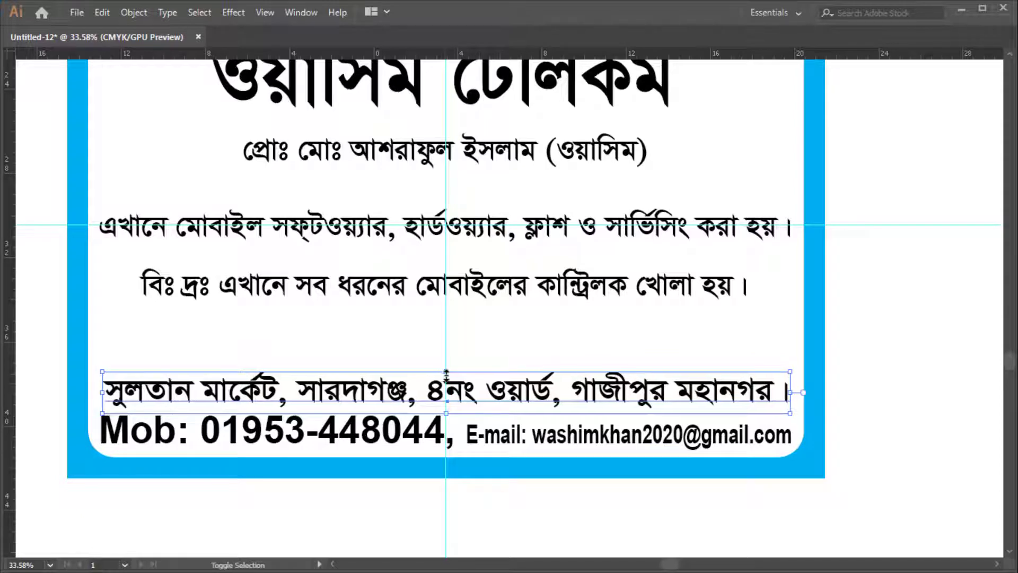
key("Right")
key("Right")
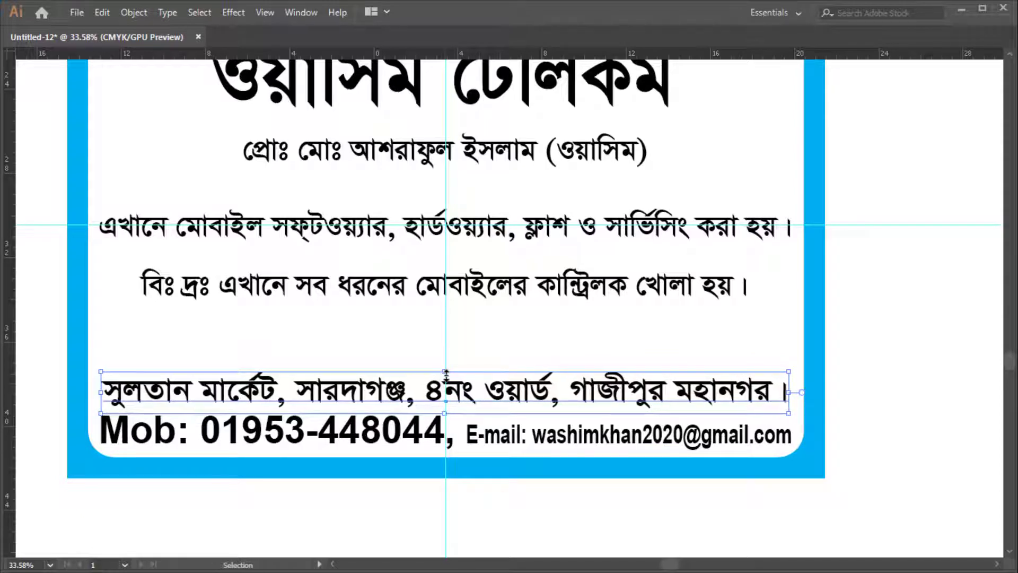
left_click_drag(485, 358, 497, 327)
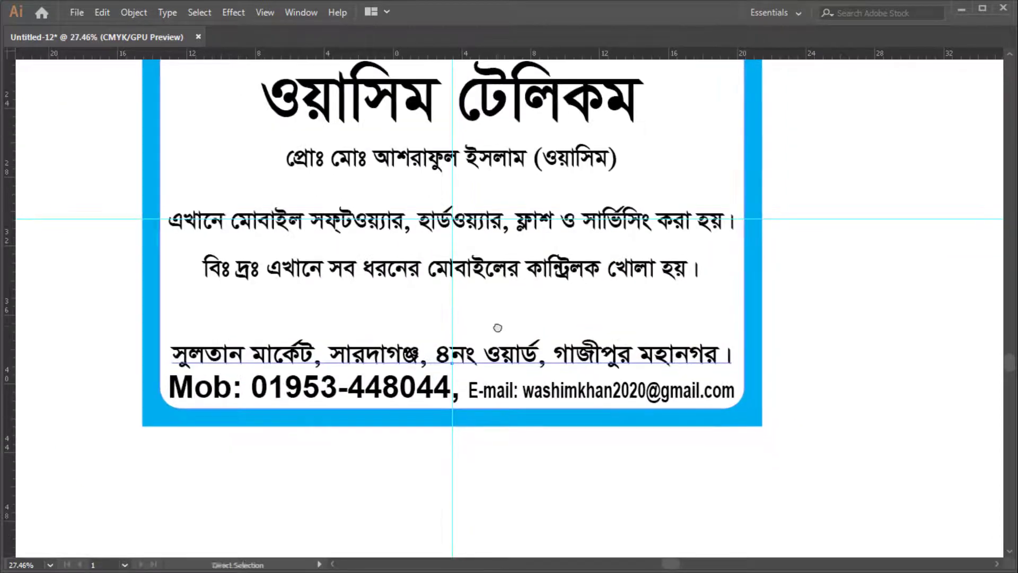
Draw a straight horizontal Pen line across the frame just above the address line
key("Tab")
key("Tab")
left_click(810, 304)
left_click(121, 333)
left_click(902, 333)
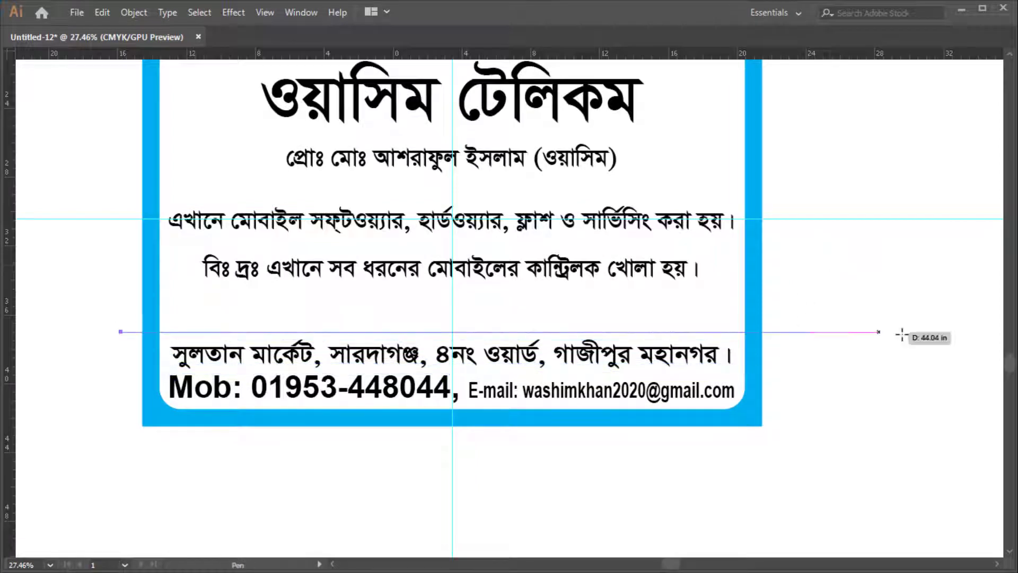
left_click(860, 372, "ctrl")
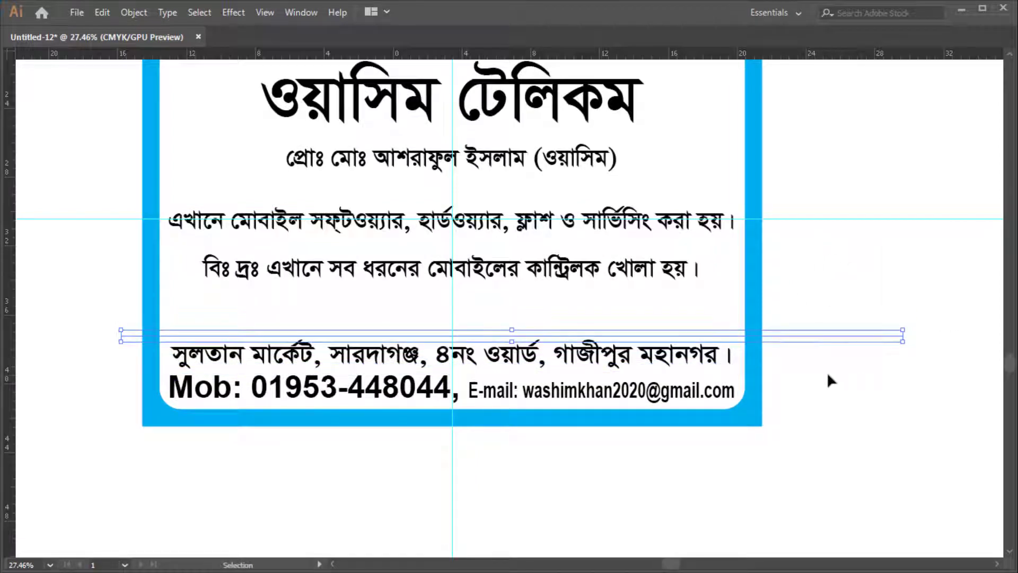
Select all the artwork and split the frame along the new line with Pathfinder Divide
key("Tab")
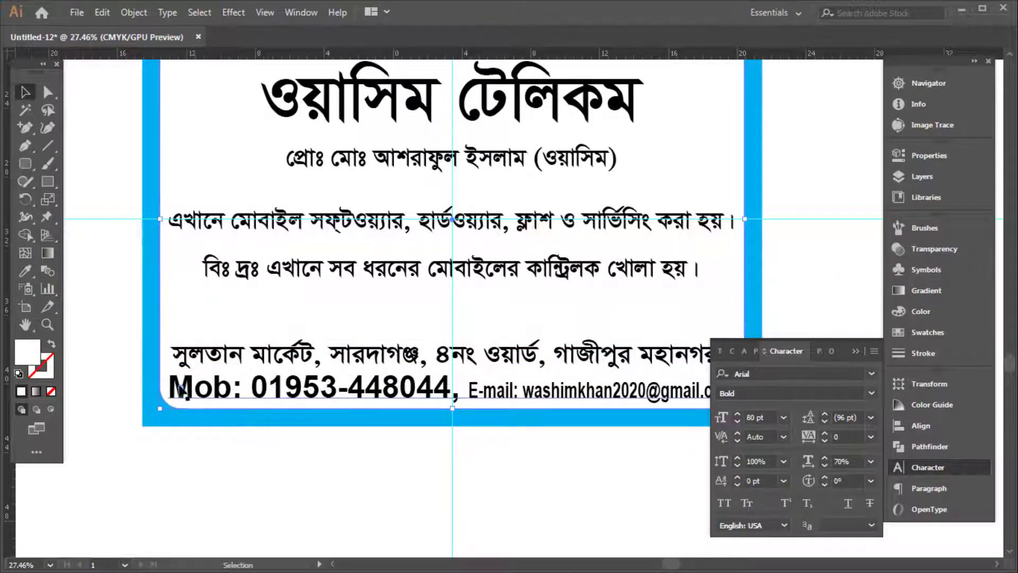
key("Tab")
key("v")
key("ctrl+a")
key("Tab")
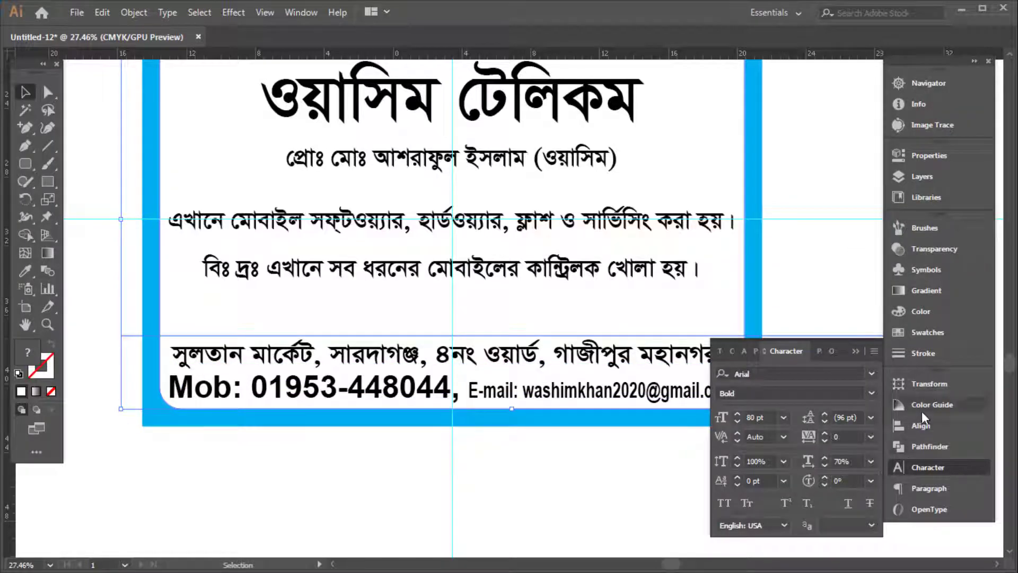
left_click(908, 448)
left_click(730, 461)
key("Tab")
right_click(797, 220)
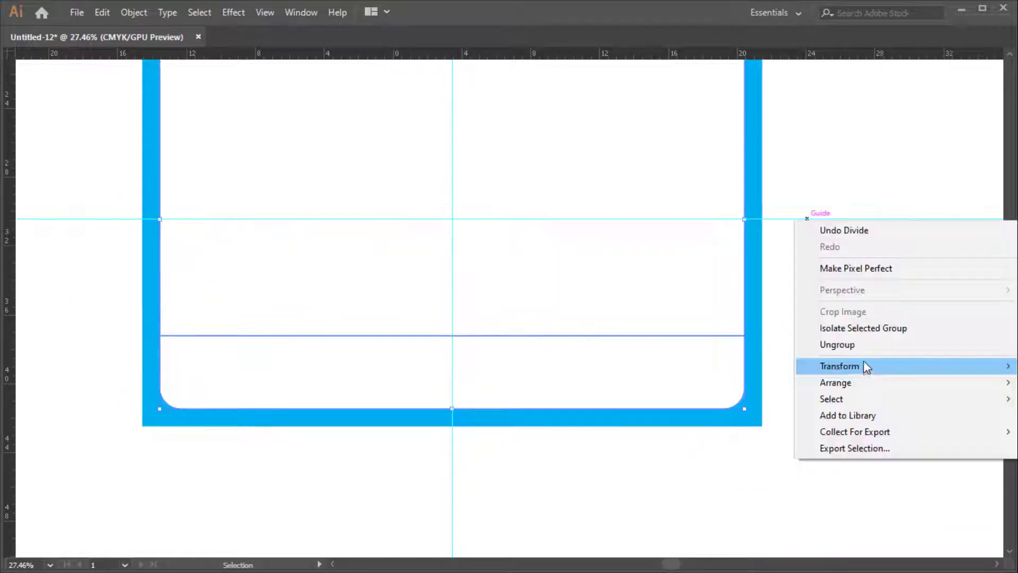
left_click(838, 345)
key("ctrl+z")
key("ctrl+z")
key("Tab")
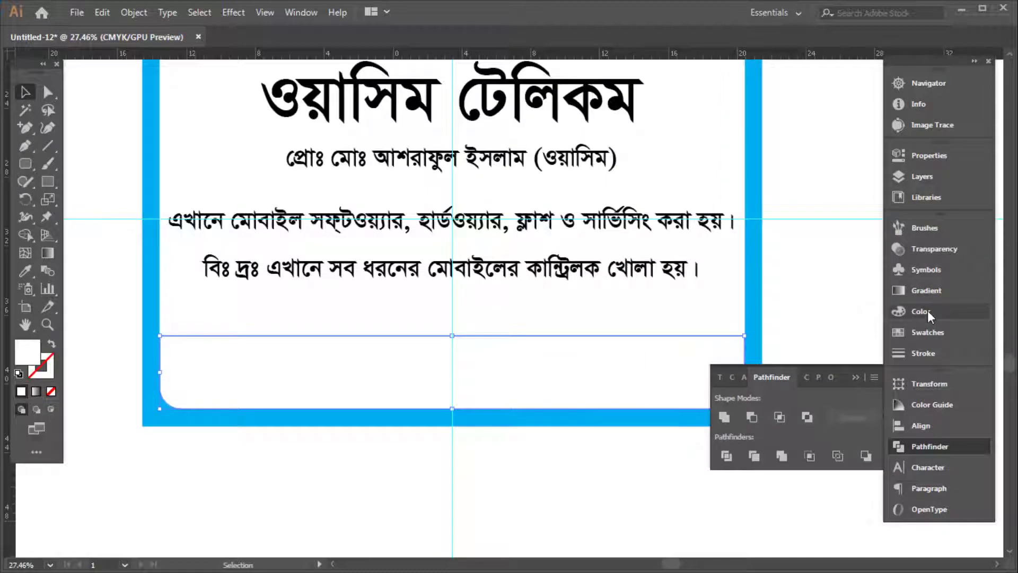
Fill the bottom piece dark blue using CMYK values C100 M80 Y0 K10
left_click(929, 316)
left_click(874, 221)
left_click(787, 296)
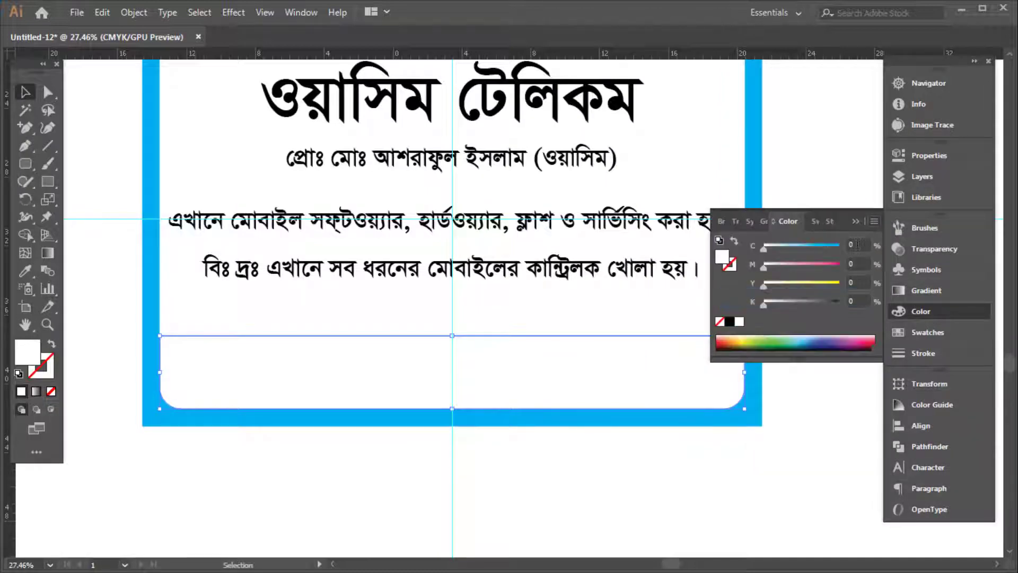
type("00")
key("Tab")
type("80")
key("Tab")
key("Tab")
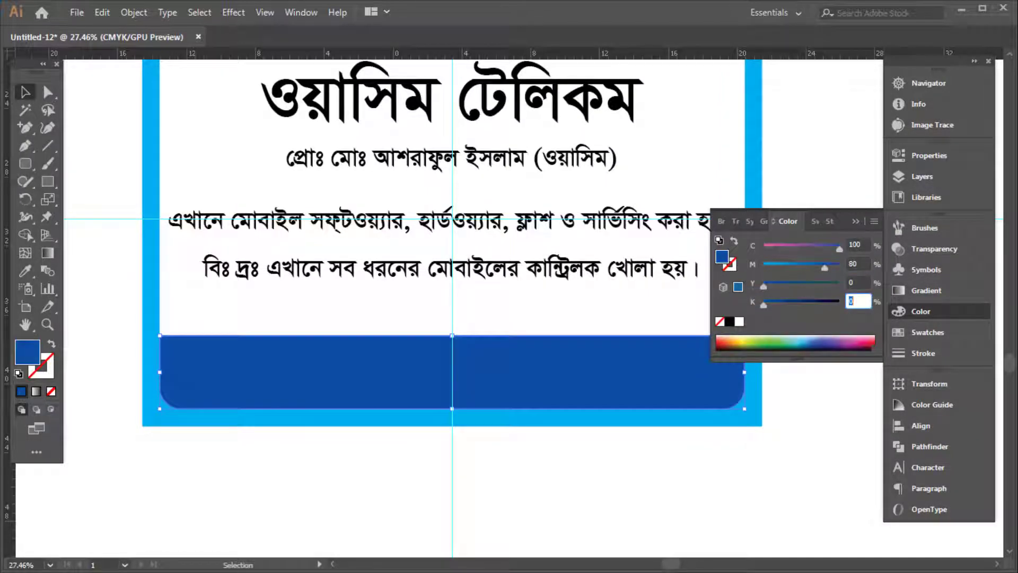
type("100")
key("Return")
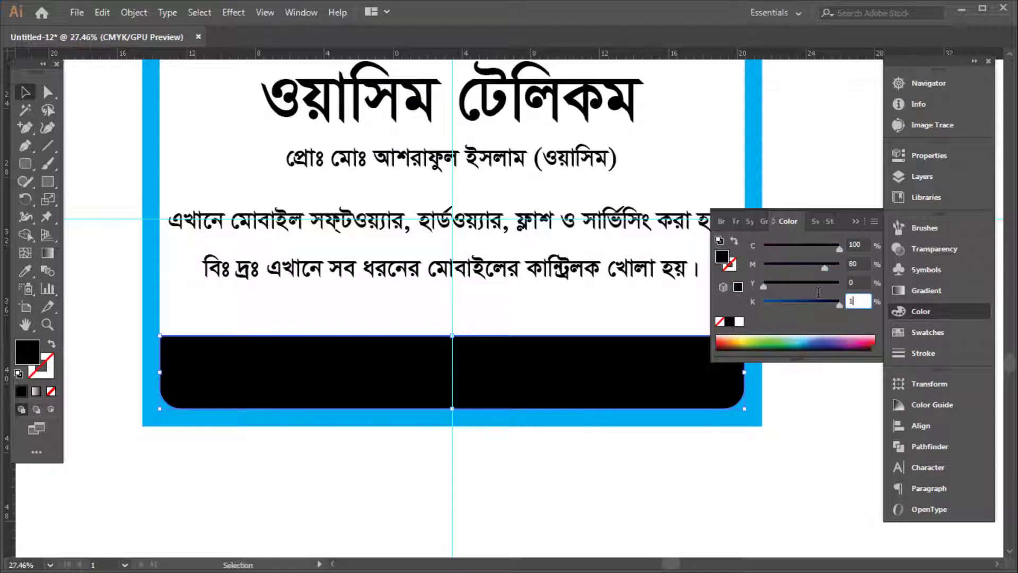
type("0")
key("Return")
key("Tab")
Select the hidden address and contact text in outline view and make it white
key("ctrl+y")
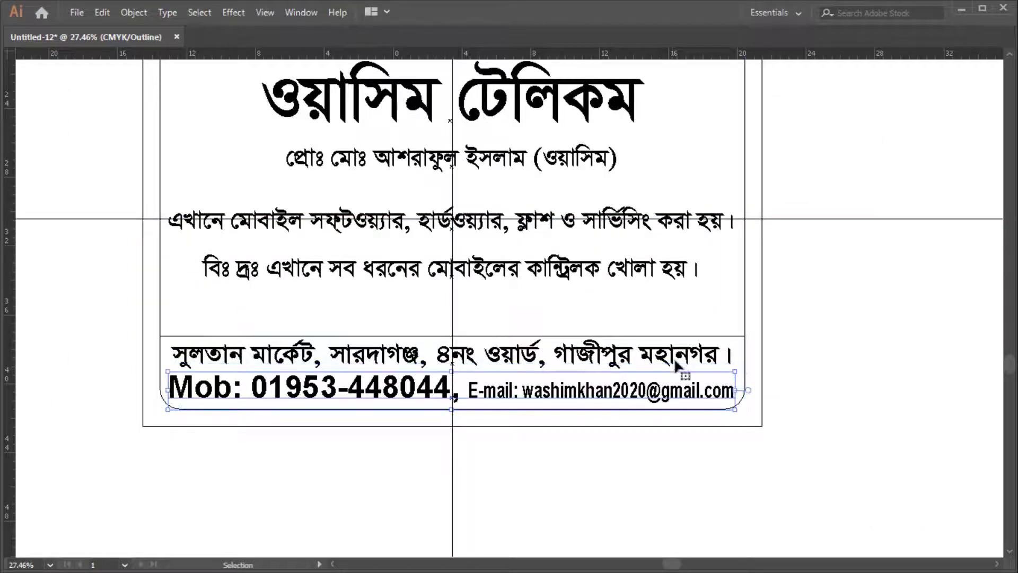
left_click(678, 366)
key("ctrl+y")
key("v")
key("Tab")
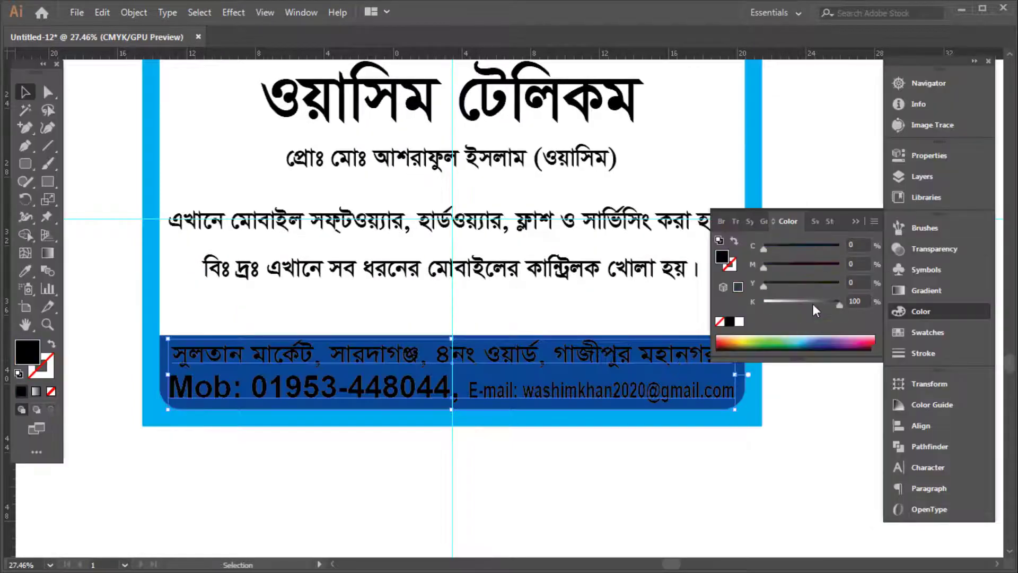
left_click(618, 484)
key("Tab")
Alt-drag a copy of the blue band slightly upward
scroll(744, 398, "up", 1)
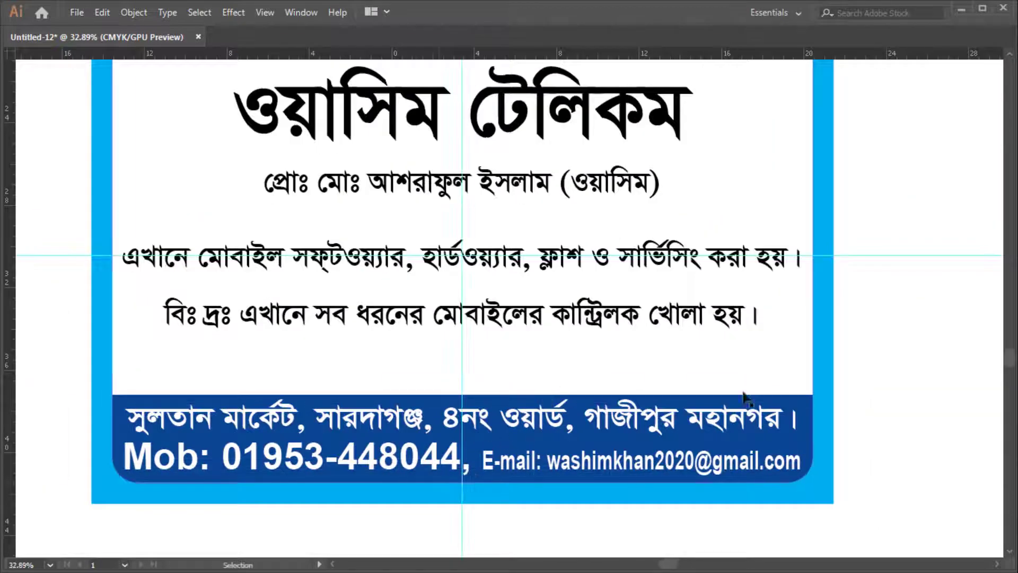
scroll(745, 398, "down", 1)
scroll(778, 377, "up", 2)
left_click_drag(795, 392, 795, 384)
Fill the copied band orange with C0 M50 Y100 K0
key("Tab")
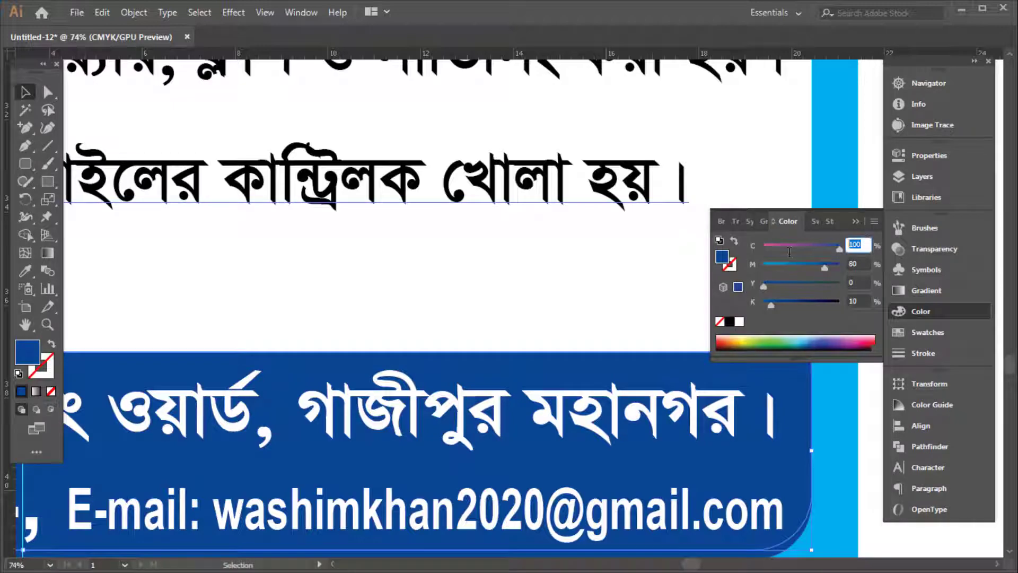
type("0")
key("Tab")
type("050")
key("Tab")
type("100")
key("Tab")
type("0")
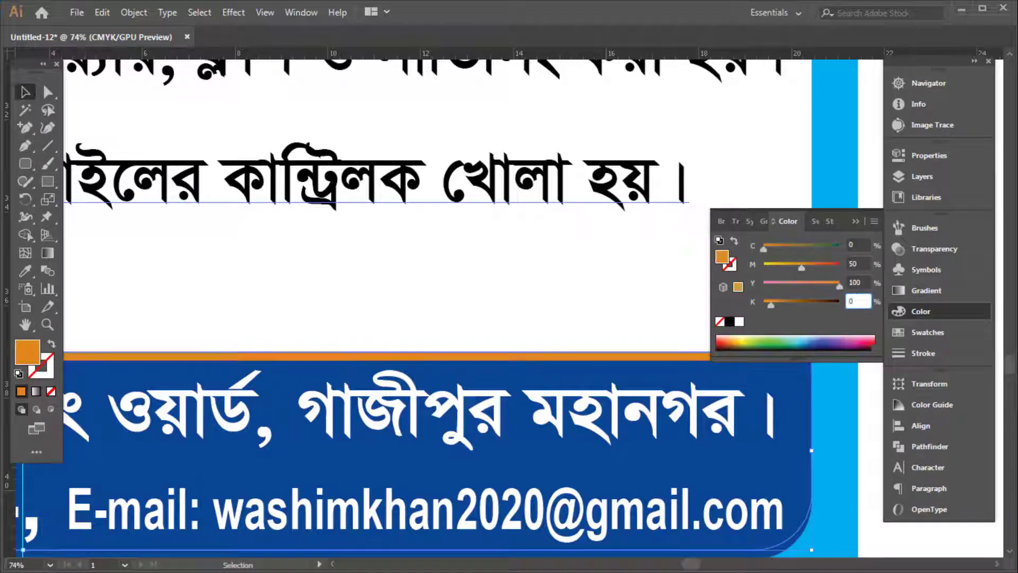
key("Return")
key("Tab")
Stretch the shop title wider and taller using its side and top handles
left_click_drag(598, 286, 428, 307, "ctrl")
left_click_drag(592, 352, 414, 297, "ctrl")
left_click_drag(382, 253, 456, 312)
left_click(615, 125)
key("Tab")
left_click(576, 217)
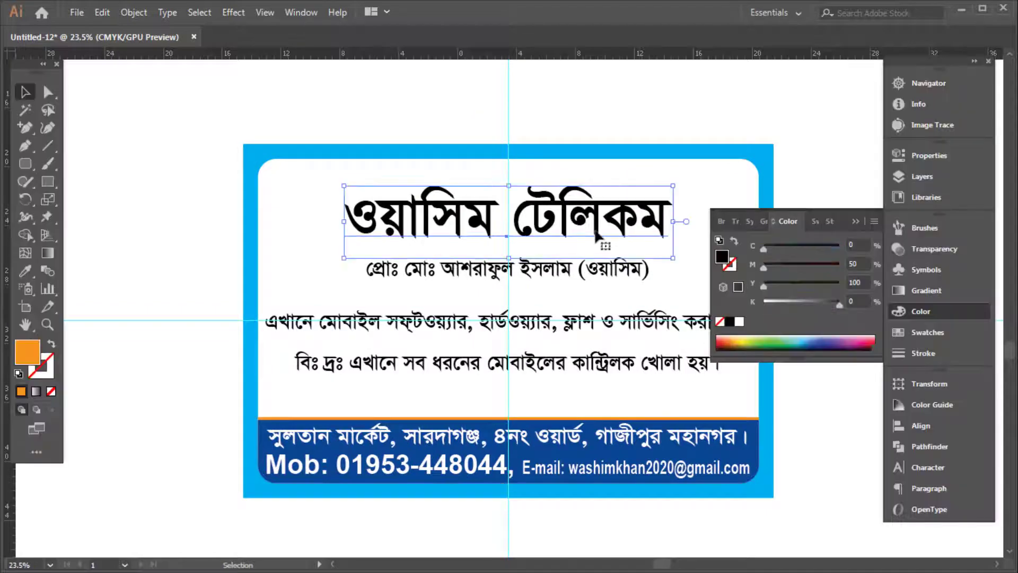
key("Tab")
left_click_drag(558, 211, 833, 224, "ctrl")
left_click_drag(487, 151, 487, 144)
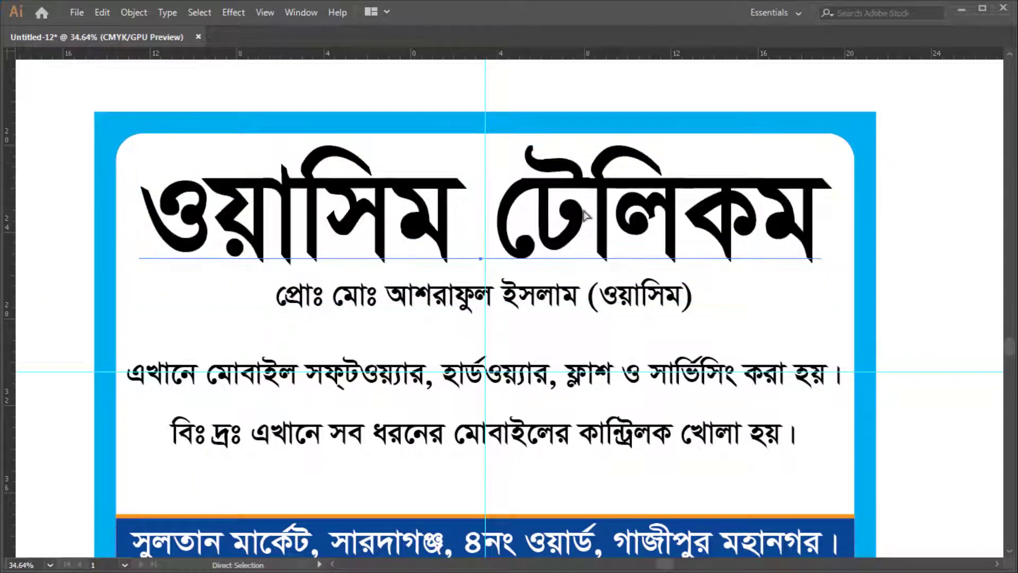
Change the title's font to a Shorif Shishir typeface and fit it within the frame width
key("ctrl+t")
left_click(787, 99)
type("sh")
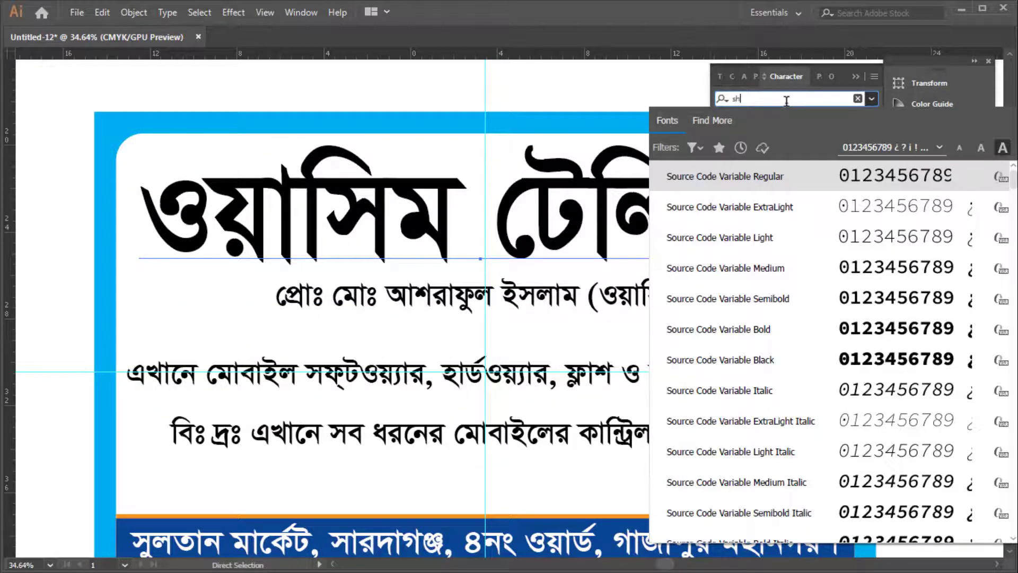
type("o")
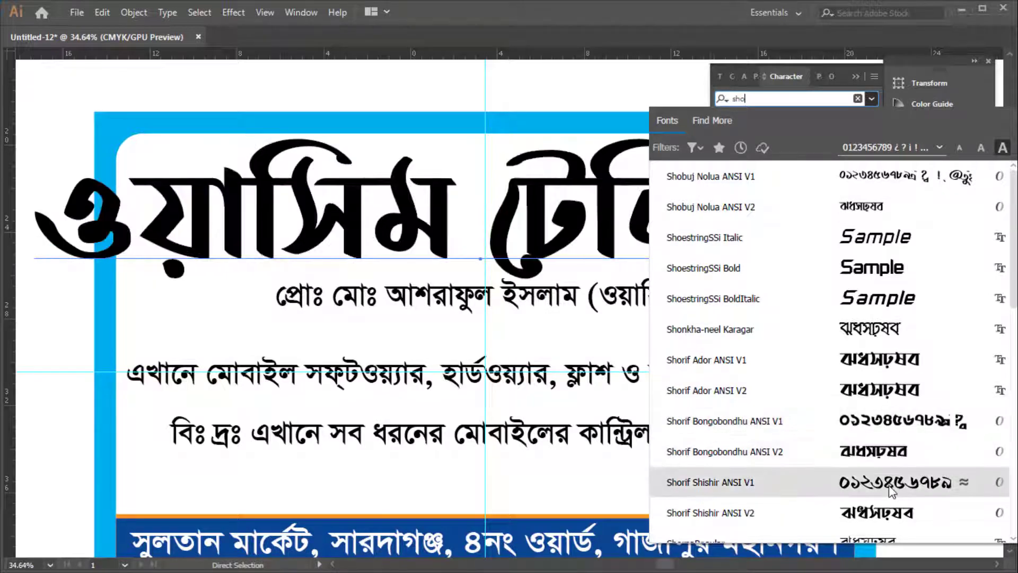
left_click(891, 513)
left_click(905, 248)
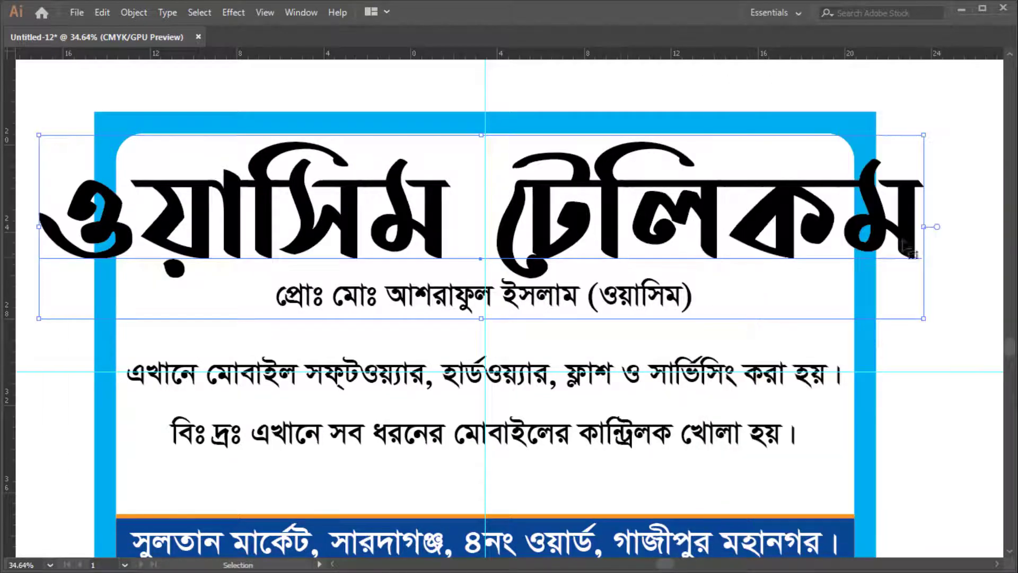
left_click_drag(926, 229, 846, 228)
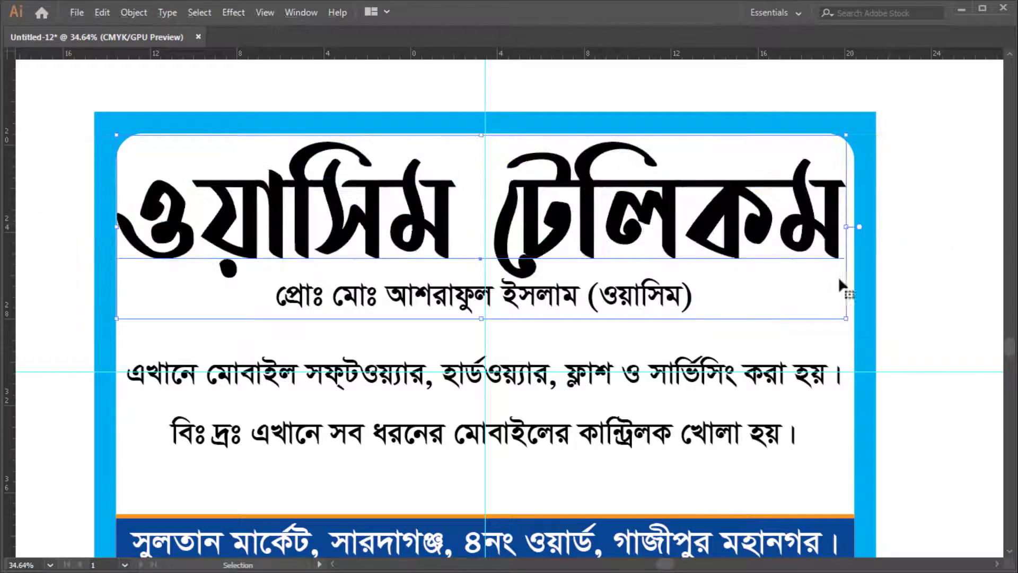
Colour the title red by setting black to 0 and magenta and yellow to 100
key("Tab")
left_click(920, 312)
left_click_drag(829, 306, 761, 304)
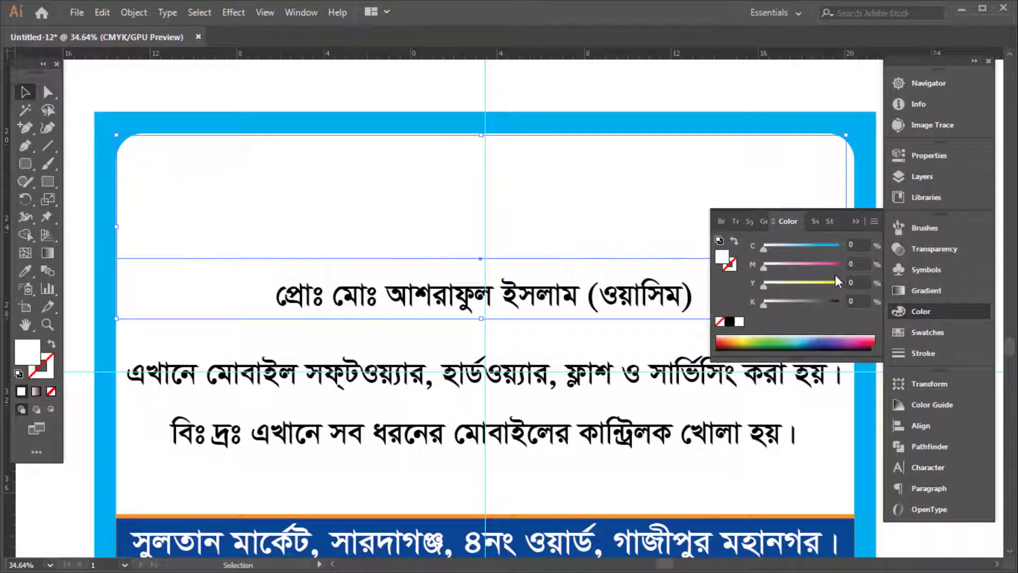
left_click(839, 265)
left_click(836, 285)
key("Tab")
Make the red title slightly shorter and narrower, nudging it down
scroll(565, 294, "down", 2)
scroll(564, 294, "up", 2)
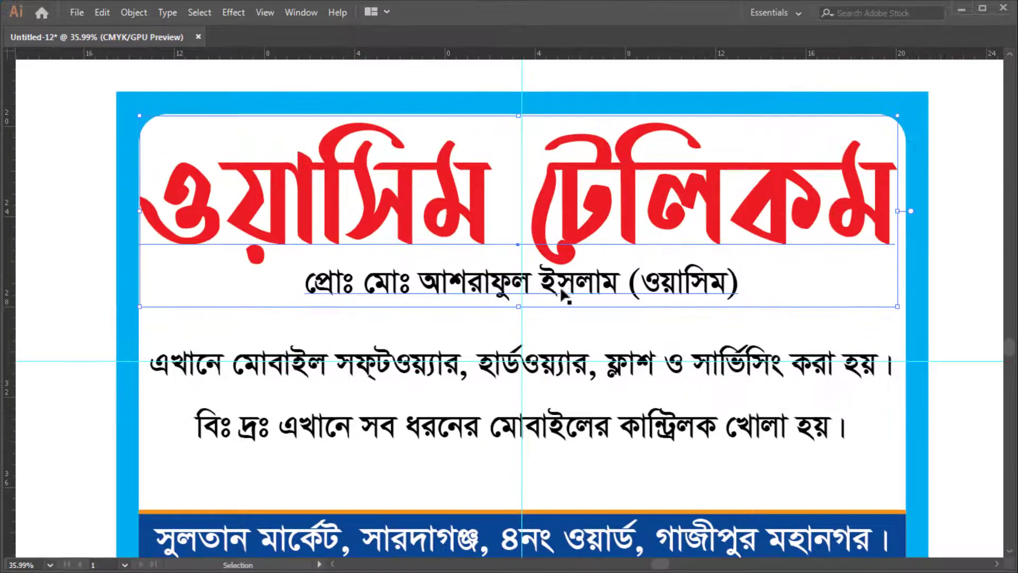
left_click_drag(520, 310, 520, 287)
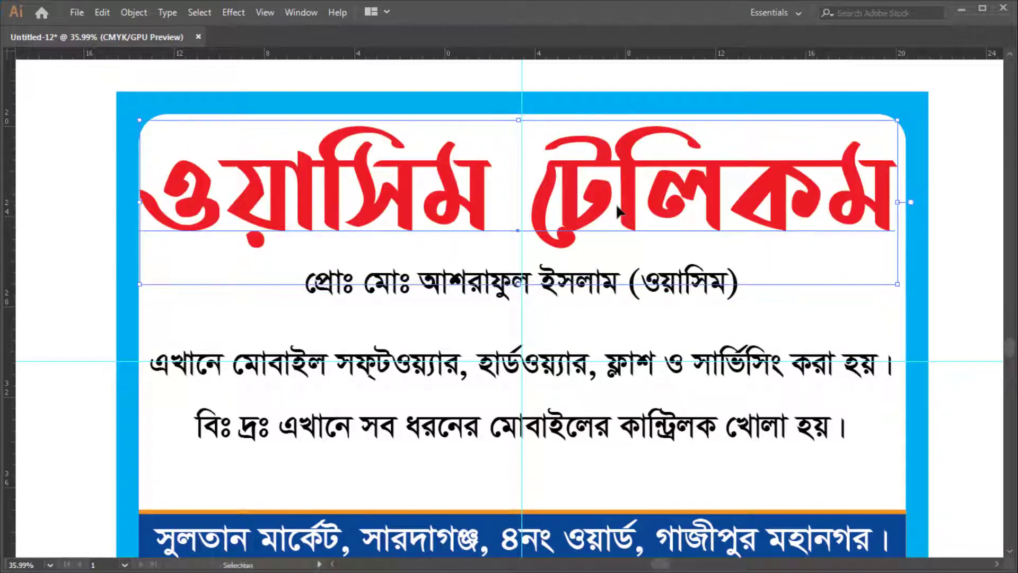
key("shift+Down")
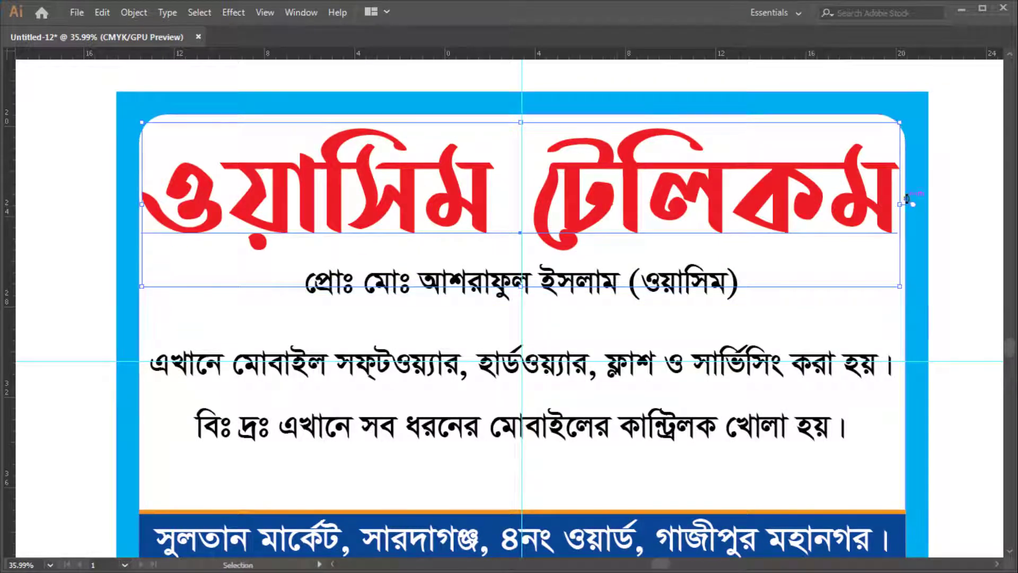
left_click_drag(900, 204, 891, 204)
scroll(583, 298, "up", 3)
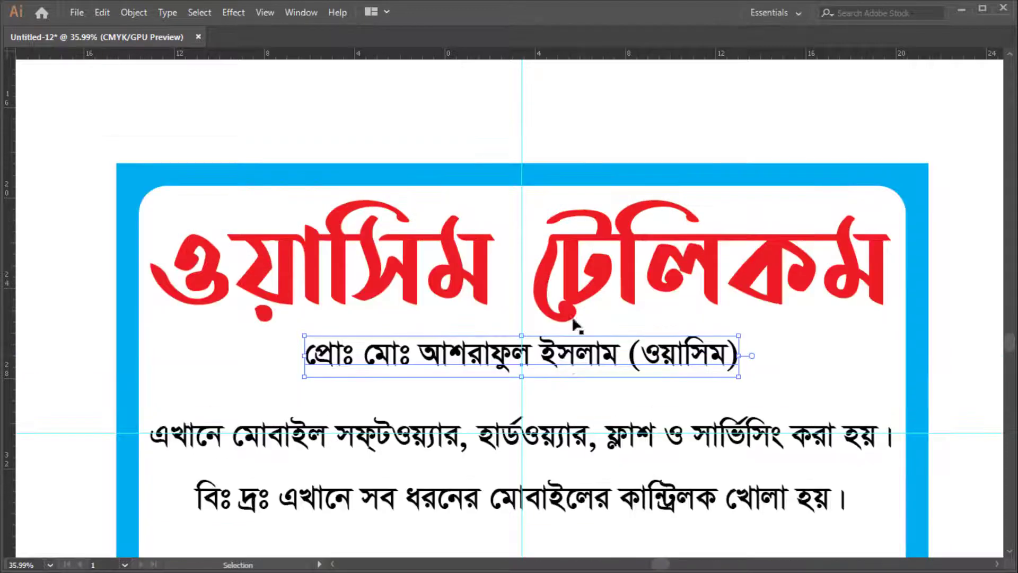
Copy the subtitle above the headline and retype it as 'বিসমিল্লাহির রাহমানির রাহিম'
left_click_drag(559, 361, 559, 144)
type("ি")
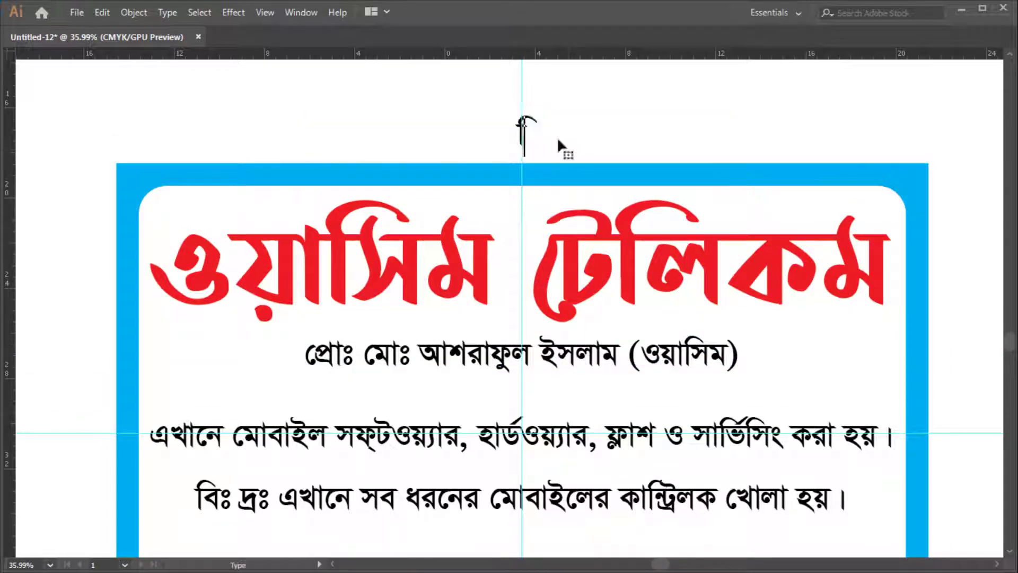
type("বসমিল্লাহি")
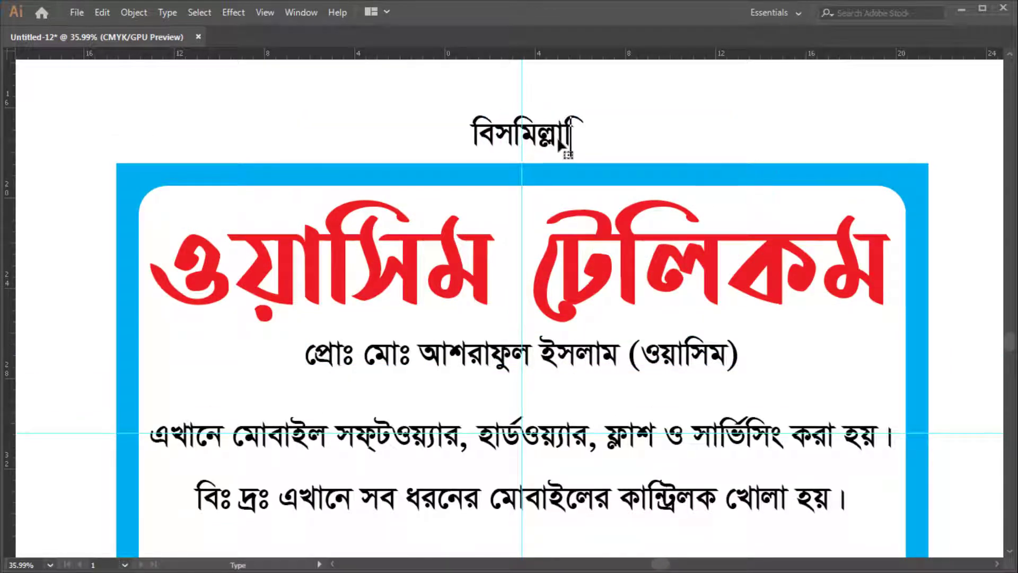
type("র রাহমানির রাহিম")
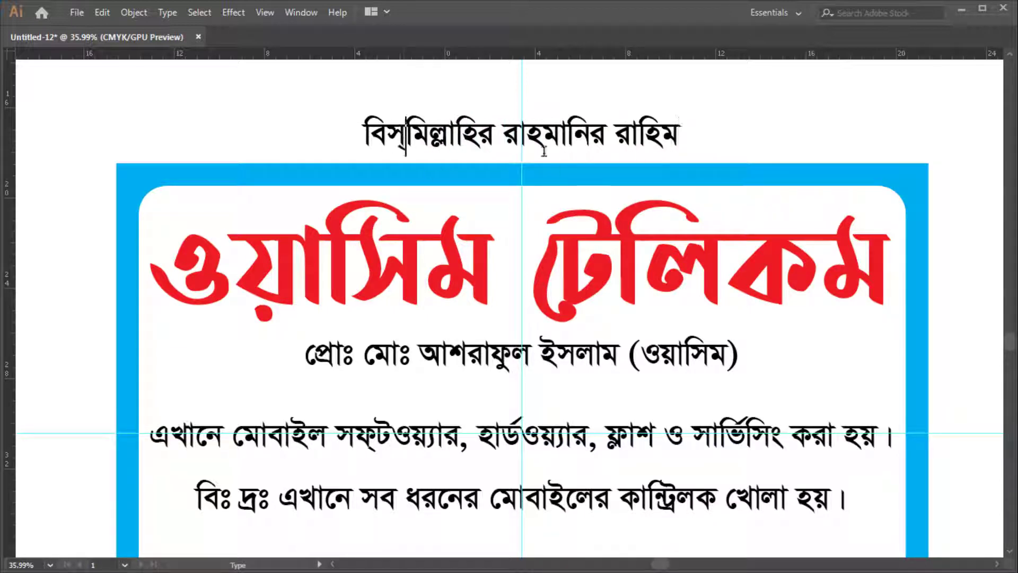
left_click(544, 135)
key("Escape")
Scale the Bengali blessing line and place it centred above the headline
left_click_drag(545, 135, 696, 262)
key("ctrl+z")
left_click_drag(537, 220, 652, 225)
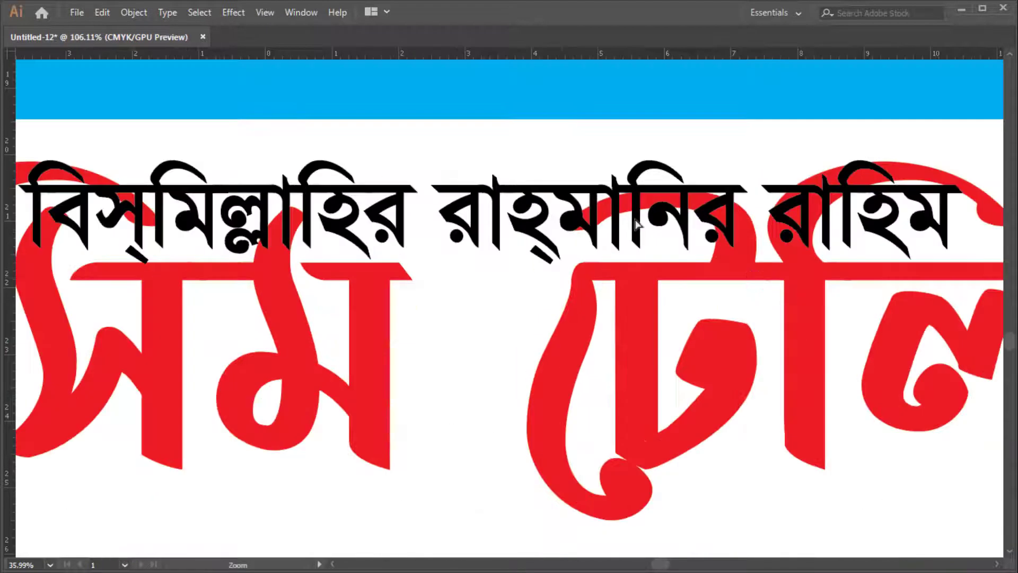
left_click_drag(490, 161, 514, 207)
left_click_drag(501, 216, 501, 149)
left_click_drag(606, 141, 606, 173)
Try moving the headline left, undo it, and zoom out to see the whole card
key("ctrl+t")
key("Tab")
key("Tab")
left_click(657, 219)
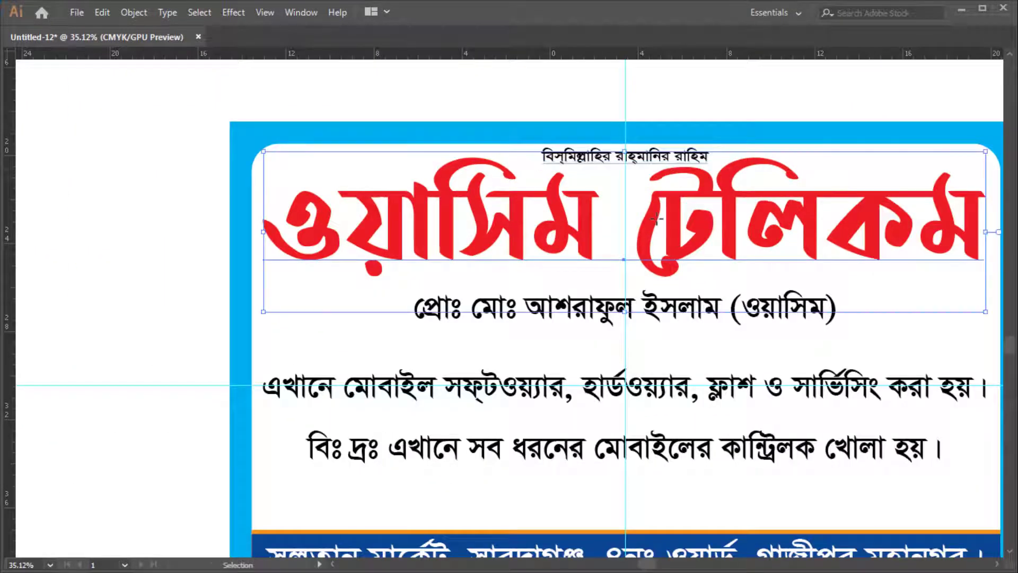
left_click_drag(689, 232, 562, 217)
key("ctrl+z")
scroll(768, 277, "up", 1)
left_click(922, 202)
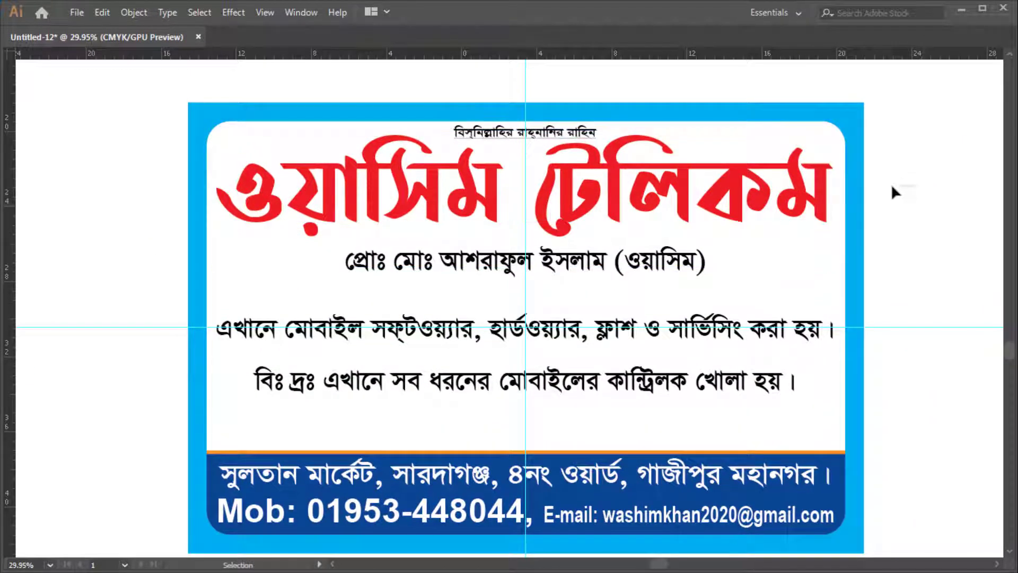
left_click_drag(864, 189, 450, 186)
left_click_drag(329, 182, 395, 190)
key("g")
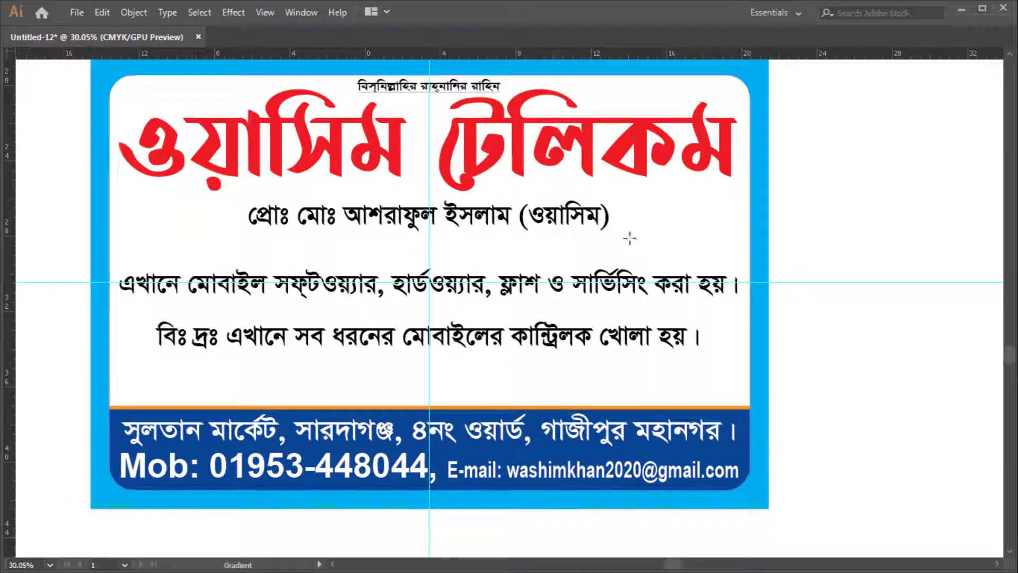
Draw a rectangle covering the owner-name line below the headline
key("Tab")
left_click(48, 181)
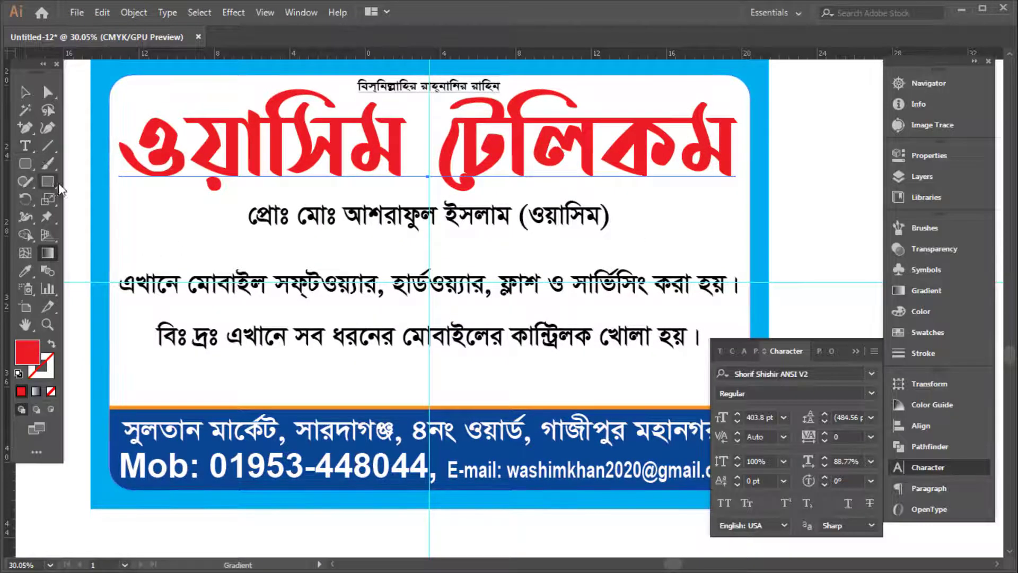
key("Tab")
left_click_drag(215, 200, 646, 255)
key("i")
key("Tab")
key("v")
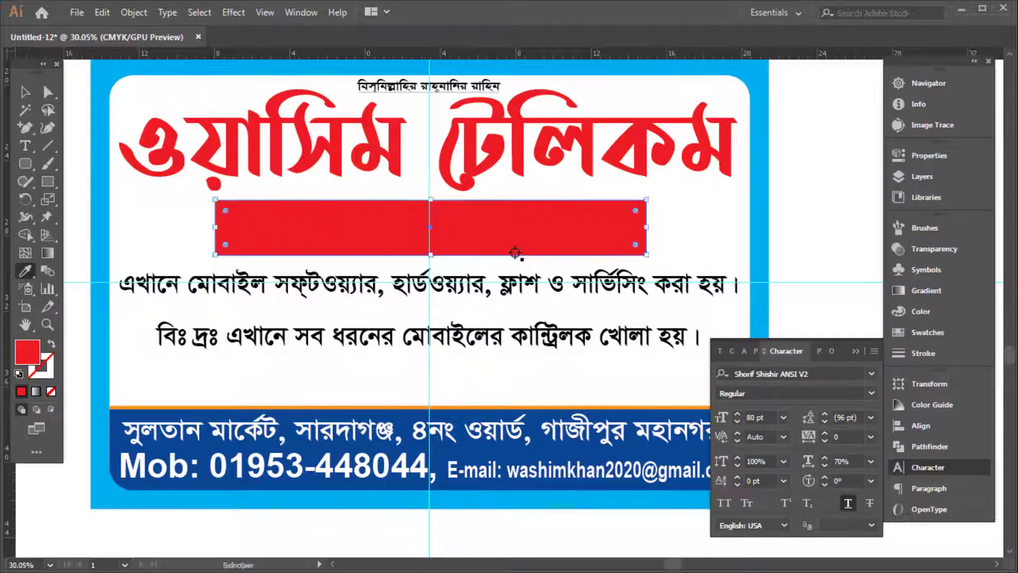
Try a Squeeze Envelope Warp on the rectangle, then cancel without applying
key("ctrl+alt+shift+w")
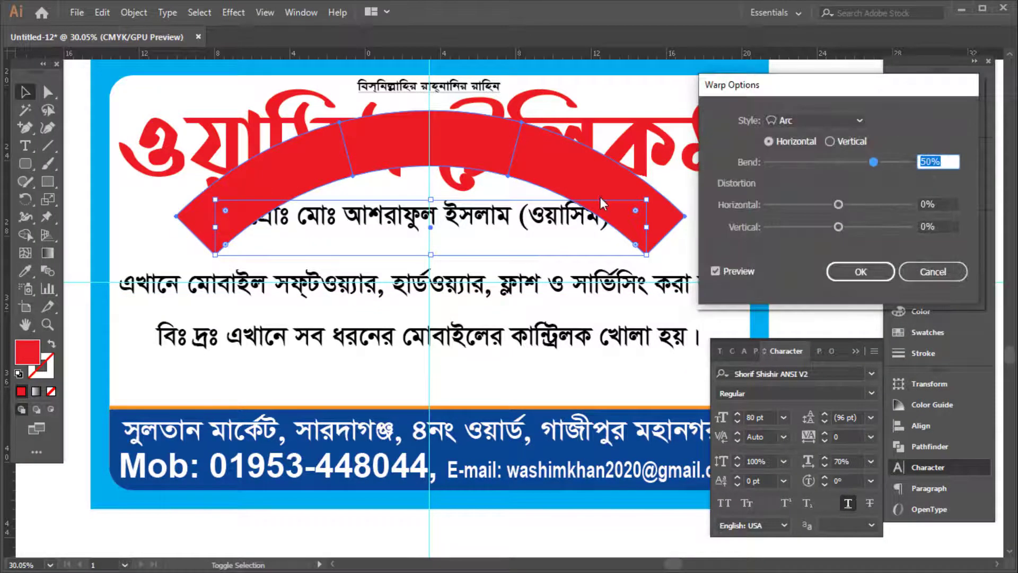
key("Escape")
key("ctrl+alt+shift+w")
left_click(810, 123)
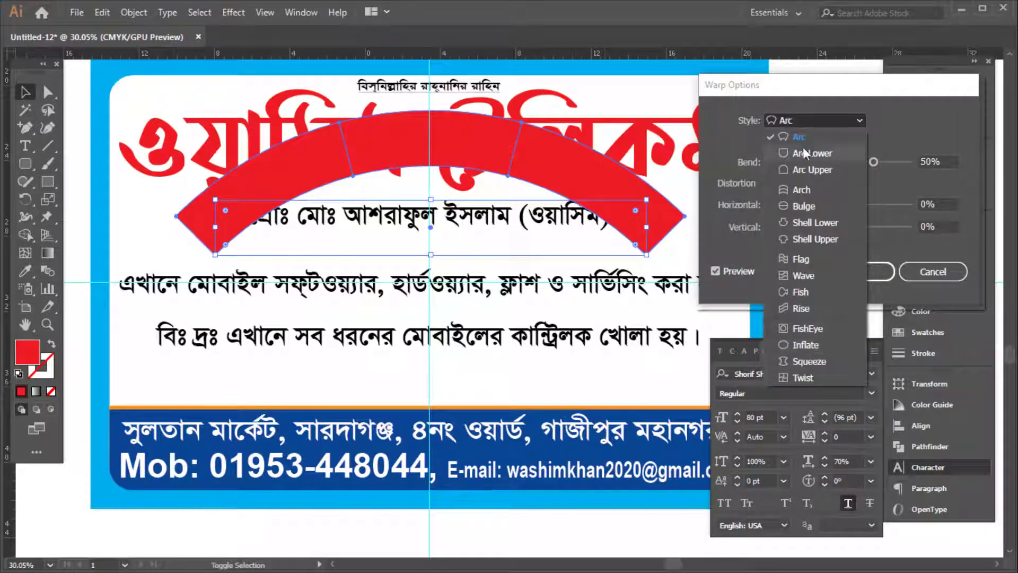
left_click(810, 361)
left_click(838, 206)
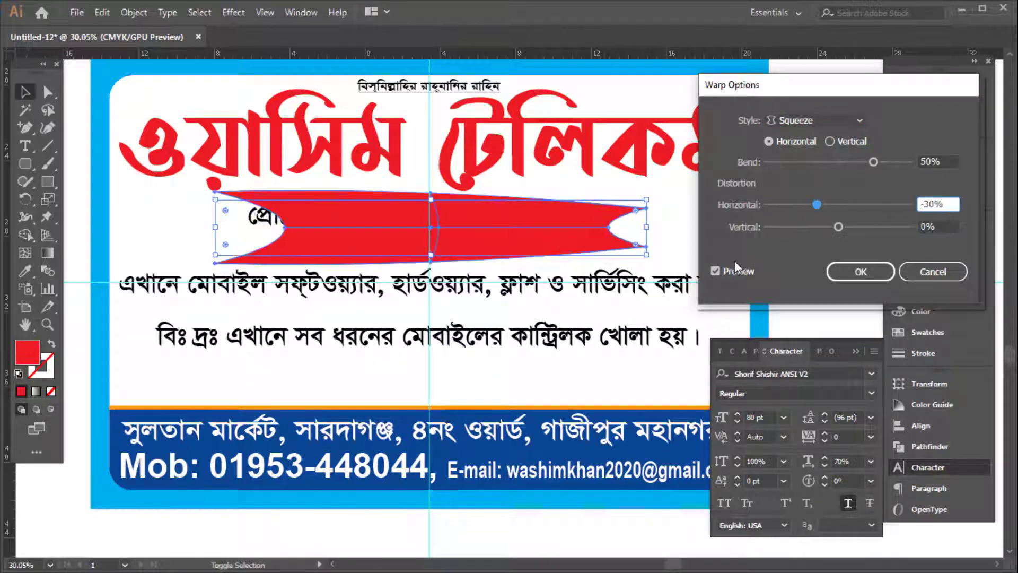
left_click(843, 128)
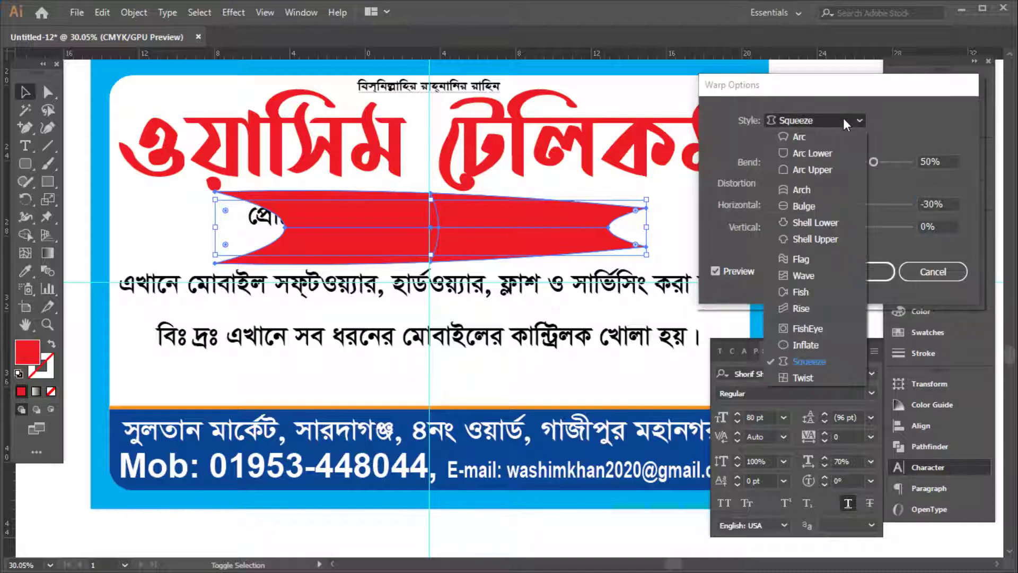
left_click(843, 128)
key("Escape")
key("Tab")
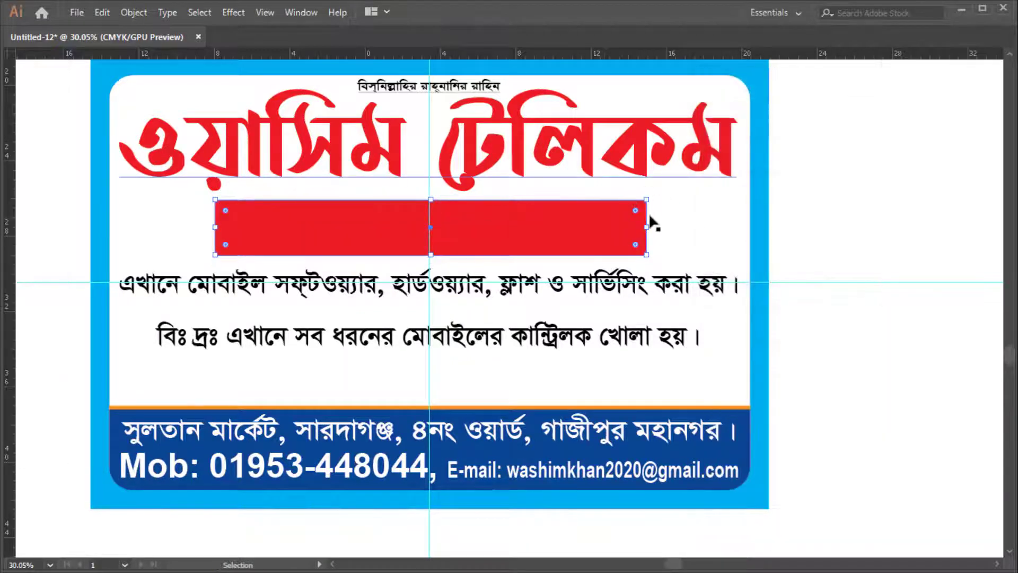
Round the red bar's corners fully into a pill with the live corner widgets
left_click_drag(239, 217, 235, 219)
scroll(445, 250, "up", 1)
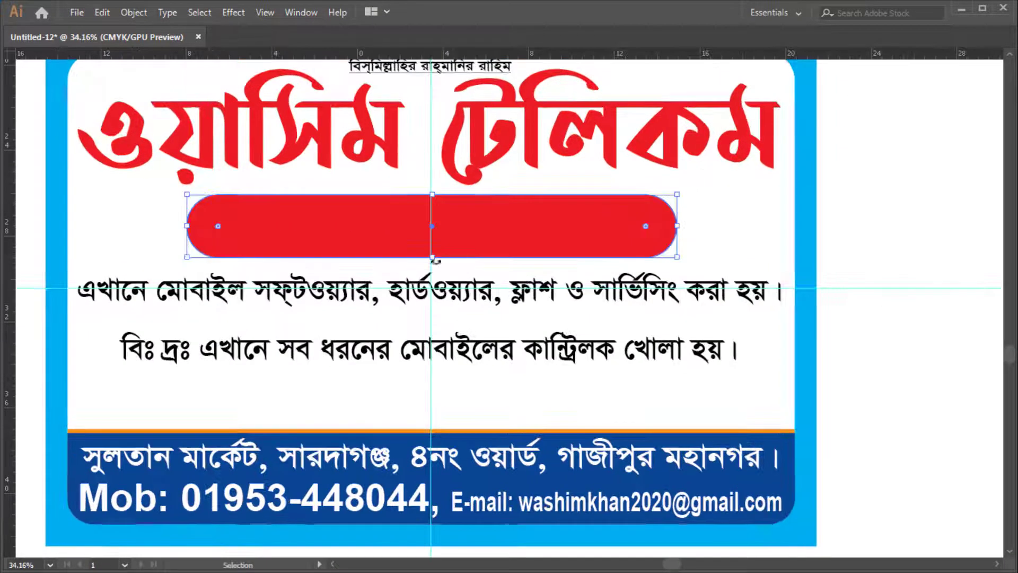
left_click_drag(434, 253, 436, 250)
key("ctrl+z")
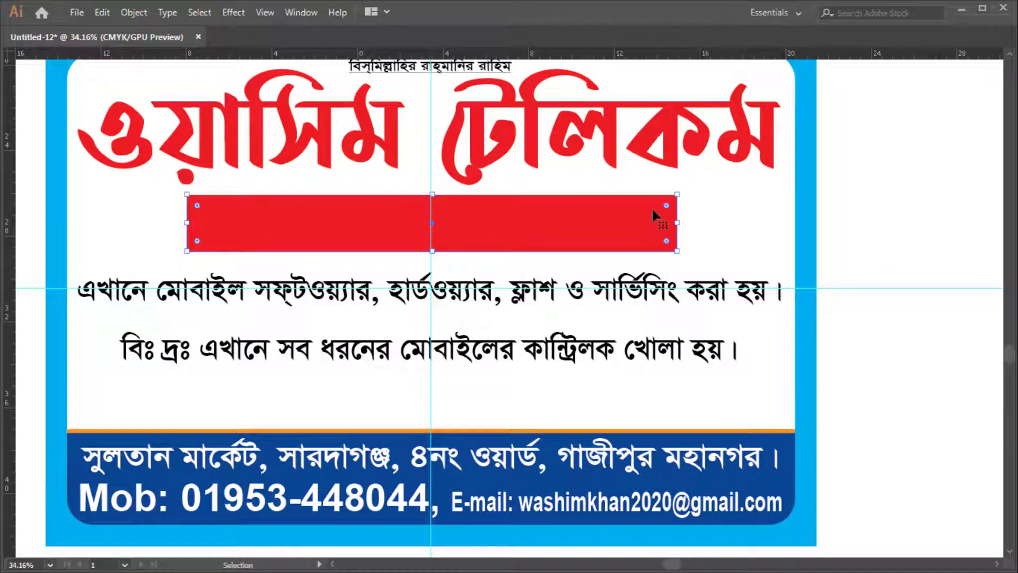
left_click_drag(667, 205, 493, 220)
key("Tab")
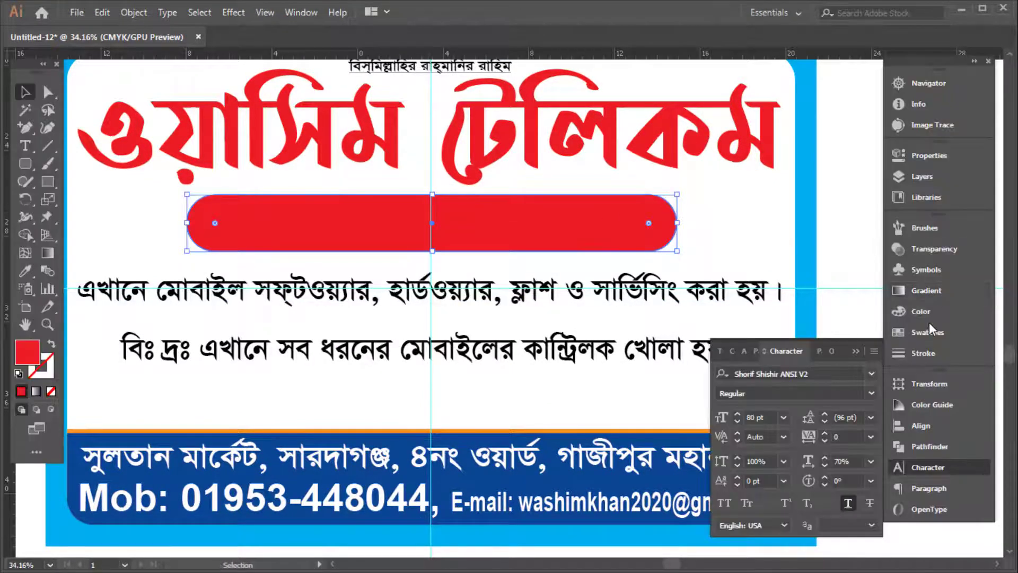
left_click(925, 313)
Fill the pill bar green by entering its CMYK values
type("100")
key("Tab")
type("0")
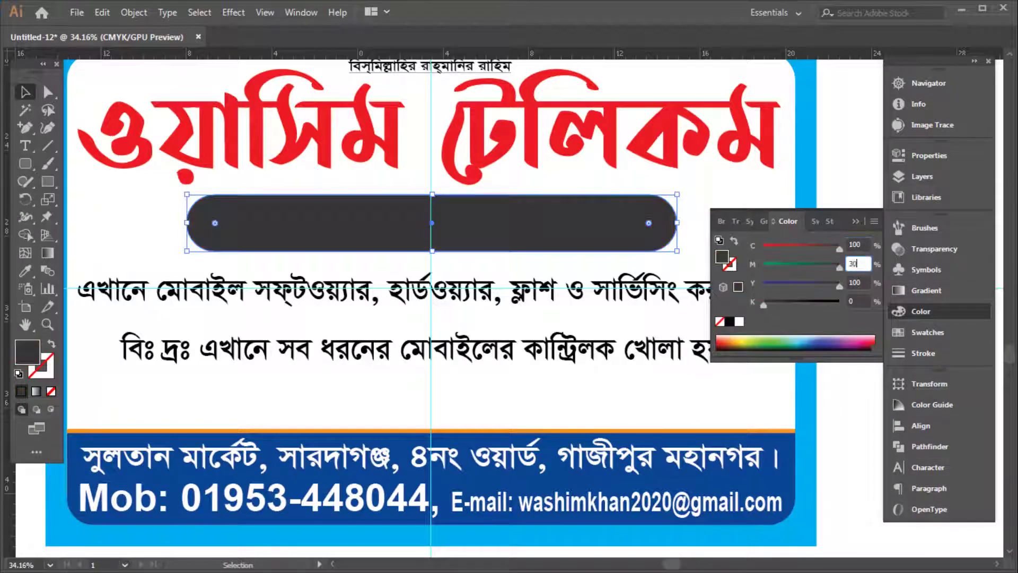
key("Return")
key("Tab")
Bring the owner-name text in front of the pill and centre them together
key("ctrl+y")
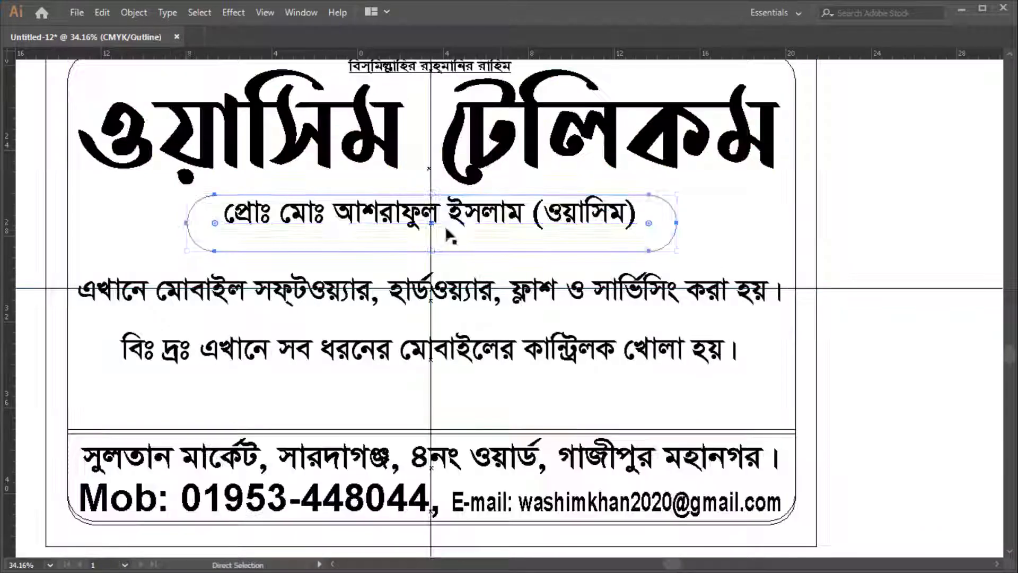
left_click(444, 225, "ctrl")
key("ctrl+shift+bracketright")
key("ctrl+y")
scroll(416, 196, "up", 2)
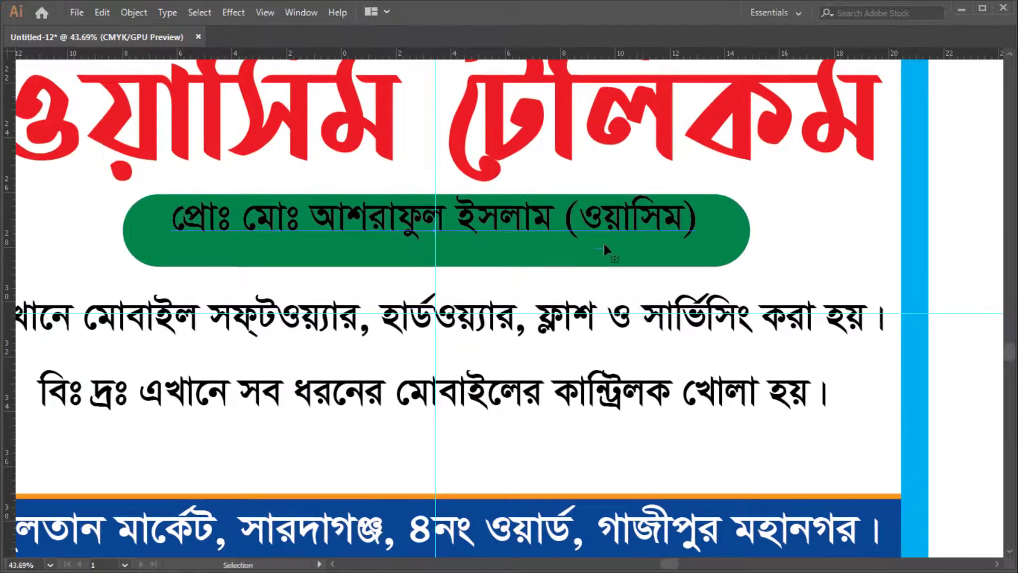
left_click_drag(637, 242, 636, 250)
left_click(733, 248, "shift")
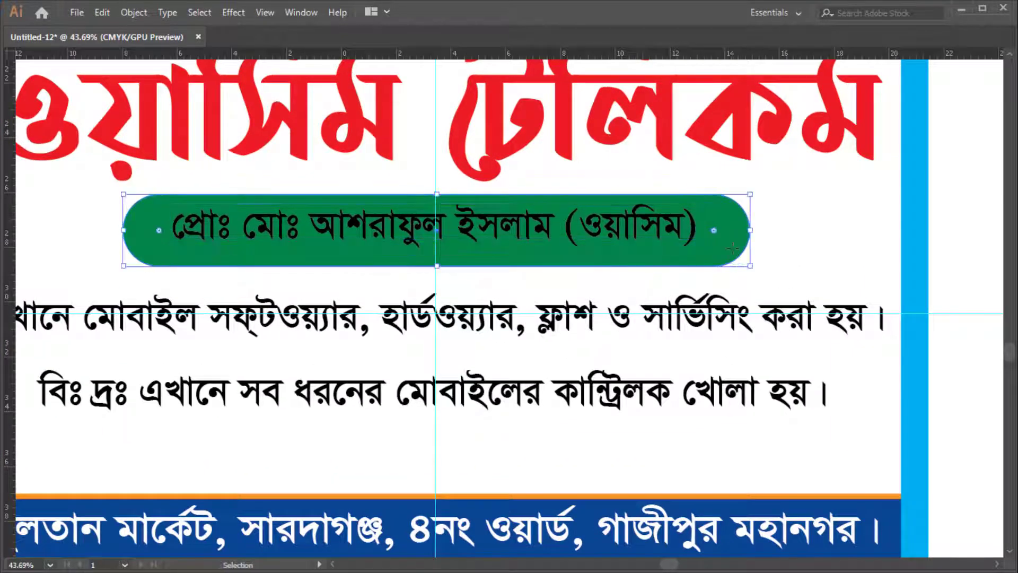
key("shift+Down")
Enlarge the owner-name text taller and wider, then zoom out to the whole card
left_click(446, 259, "shift")
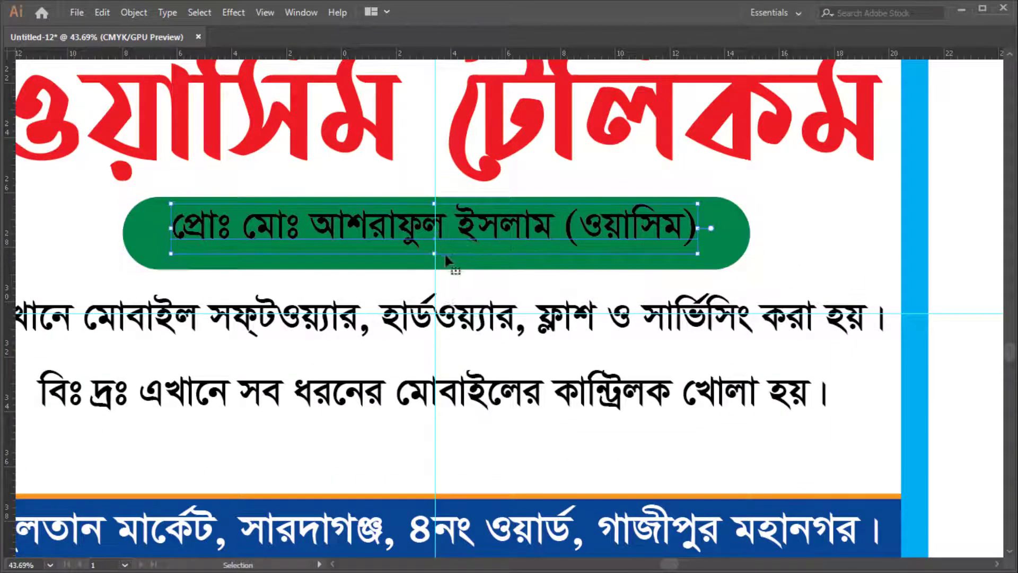
left_click_drag(438, 263, 439, 270)
left_click_drag(170, 236, 140, 234)
key("Tab")
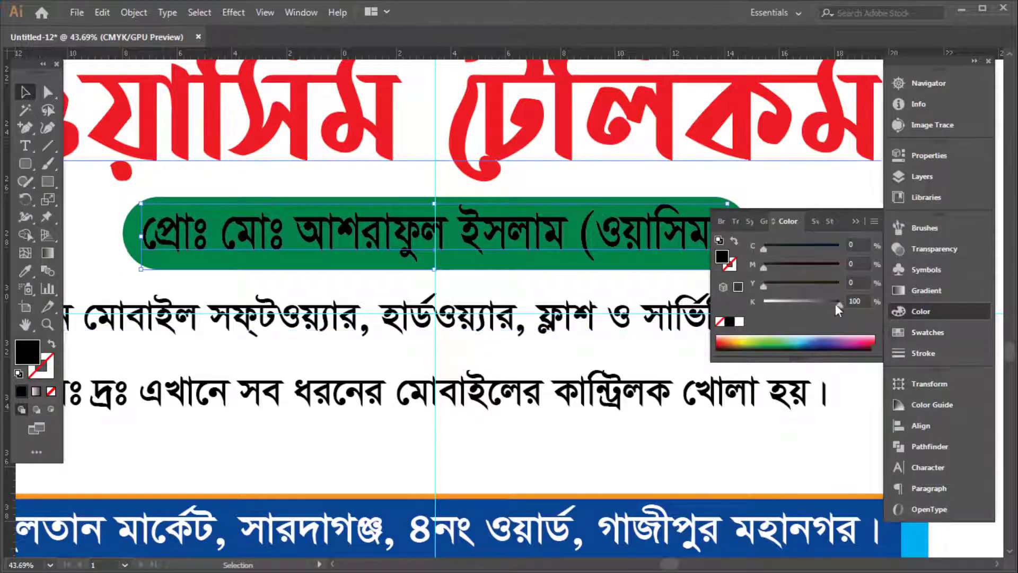
key("Tab")
scroll(826, 235, "down", 3)
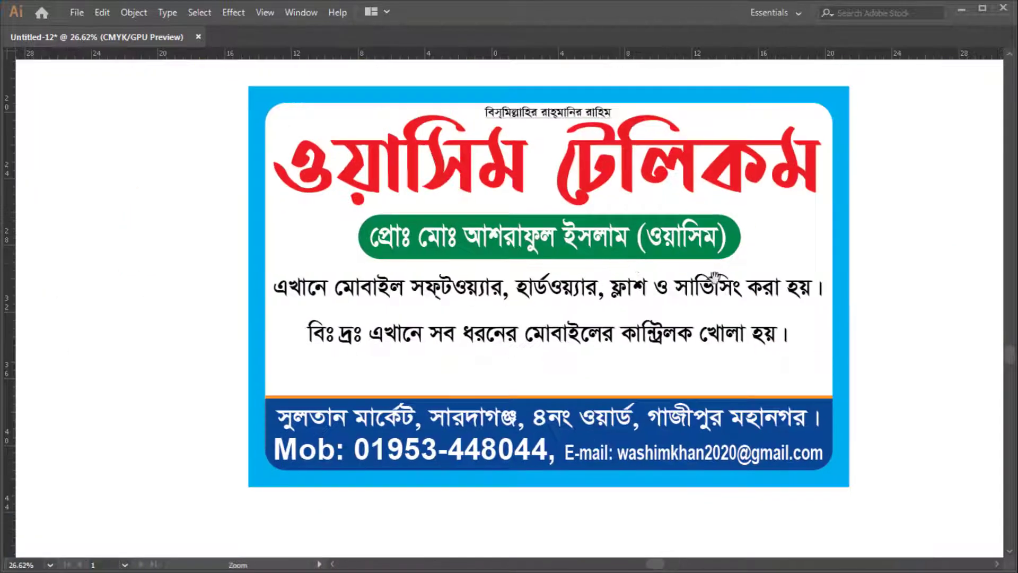
Nudge the red shop title slightly lower on the card
left_click_drag(561, 214, 485, 217)
left_click(485, 218)
scroll(464, 265, "up", 2)
scroll(466, 307, "up", 3)
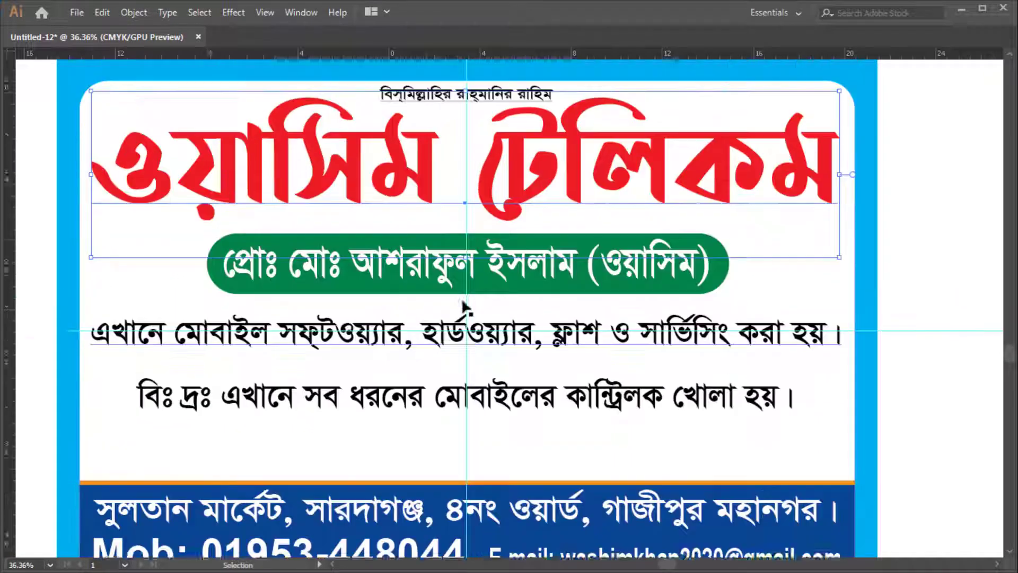
key("shift+Down")
key("shift+Down")
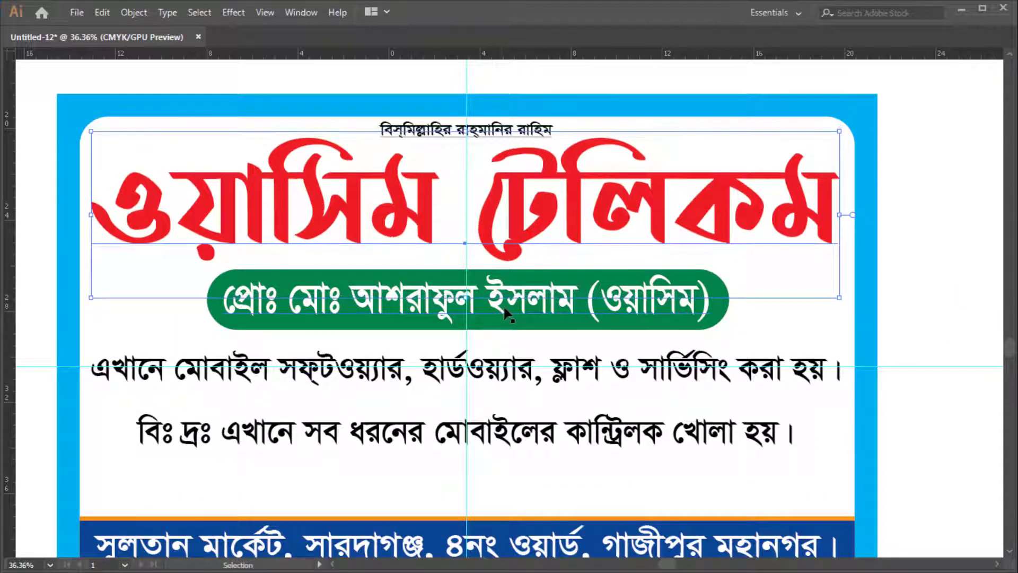
key("ctrl+shift+a")
Enlarge the বিঃ দ্রঃ note line from its centre and move it up beneath the service line
scroll(507, 313, "down", 2)
scroll(498, 265, "down", 3)
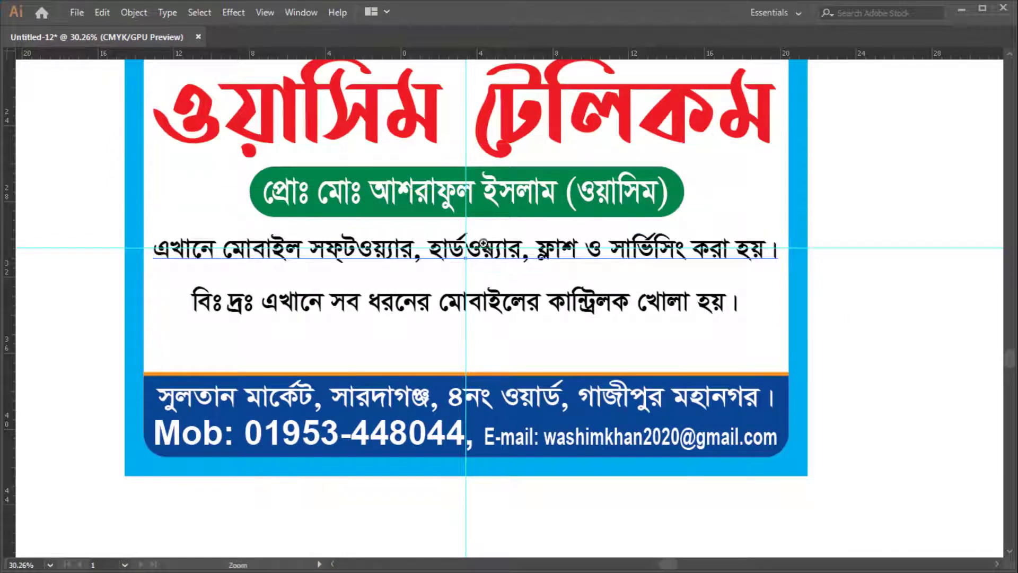
scroll(483, 243, "up", 1)
left_click(480, 244)
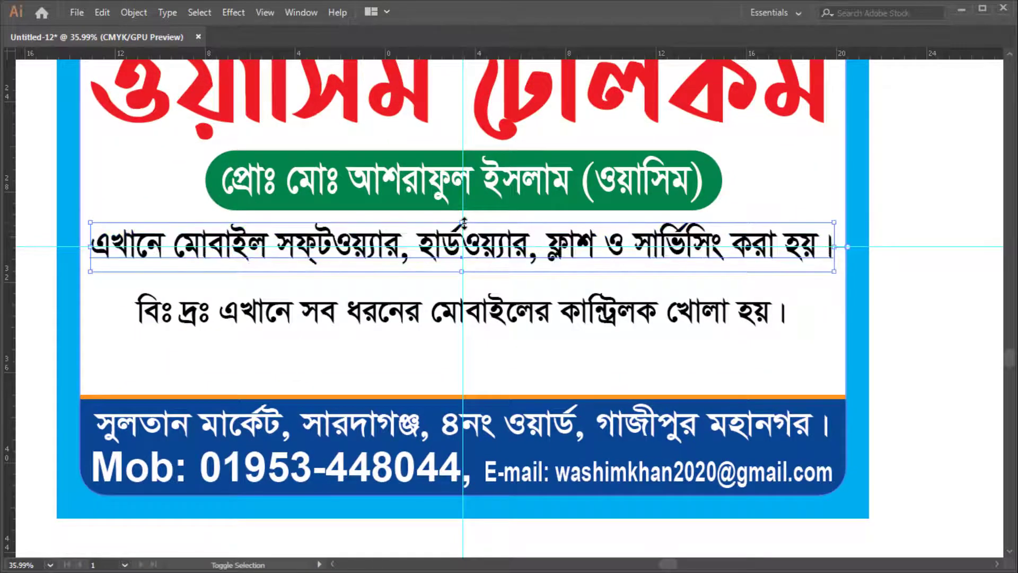
scroll(477, 238, "down", 2)
left_click(502, 229)
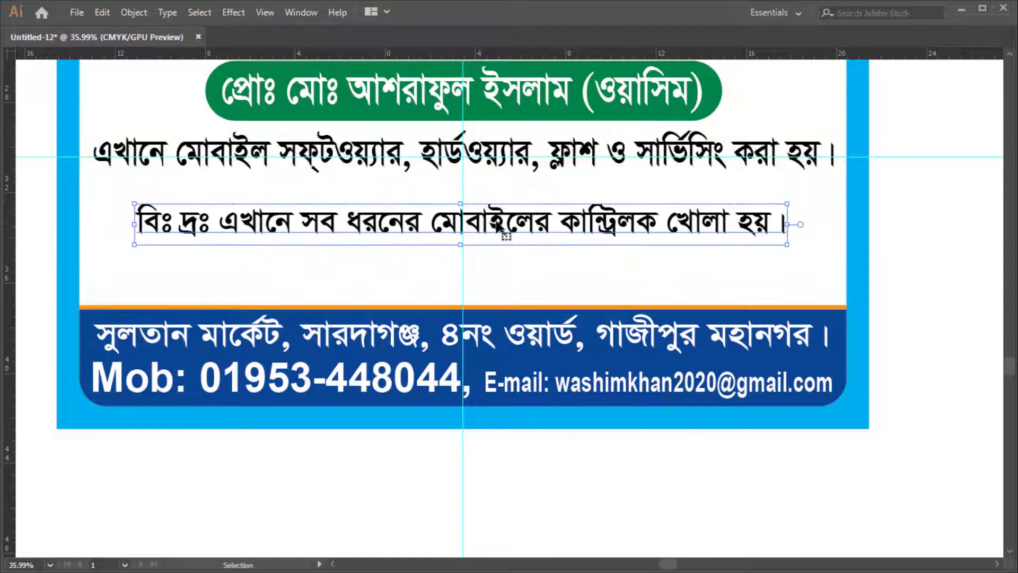
scroll(505, 233, "up", 2)
scroll(589, 276, "down", 2)
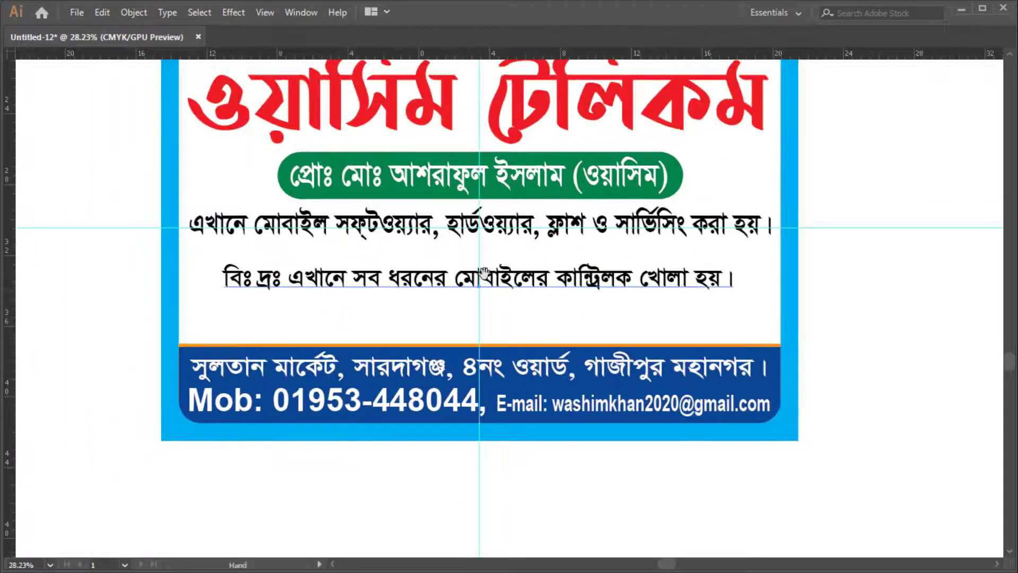
scroll(484, 272, "up", 2)
left_click_drag(189, 257, 145, 255)
left_click_drag(711, 277, 663, 291)
left_click_drag(734, 336, 646, 406)
left_click_drag(649, 401, 734, 373)
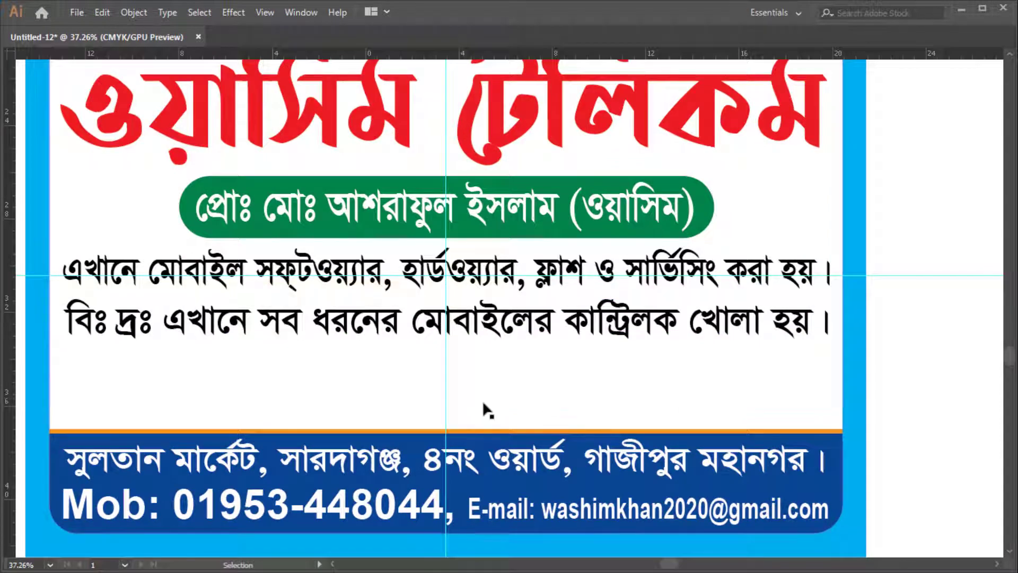
Draw a full-width rectangle across the note line and fill it with the title's red
key("m")
left_click_drag(49, 306, 843, 359)
key("v")
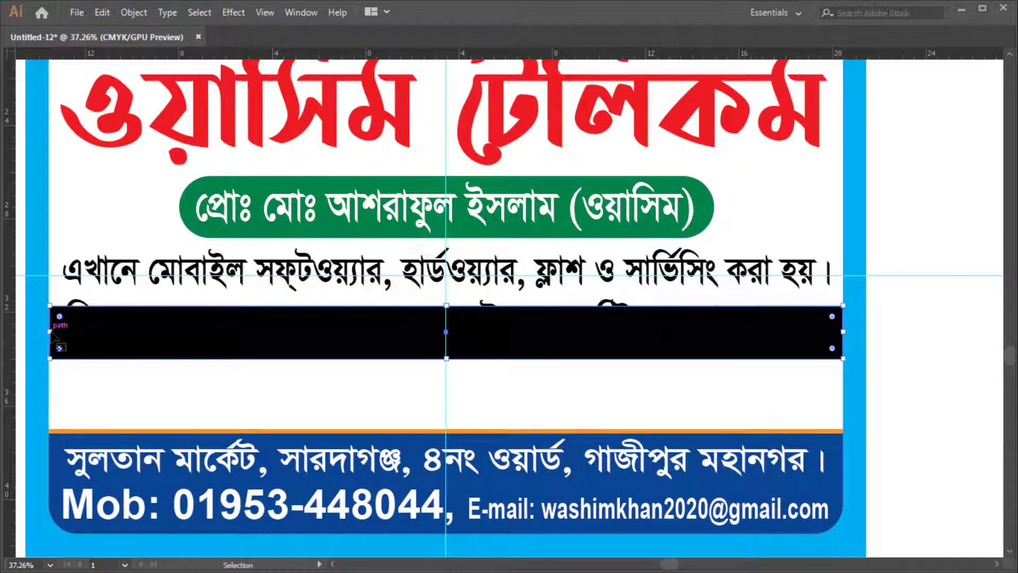
mouse_move(51, 333)
left_mouse_down()
mouse_move(63, 333)
mouse_move(51, 333)
left_mouse_up()
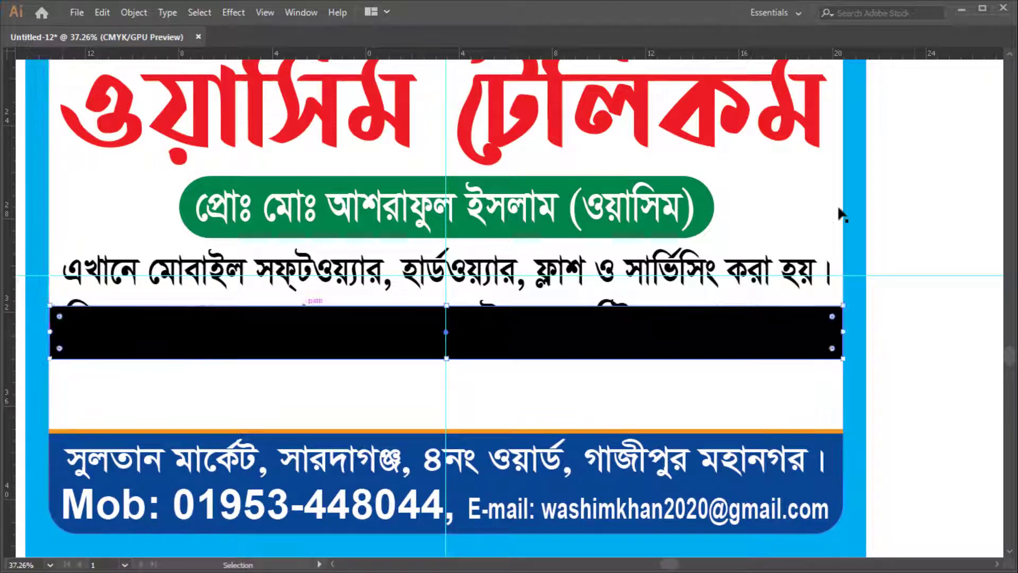
key("Tab")
key("i")
left_click(640, 109)
key("v")
key("Tab")
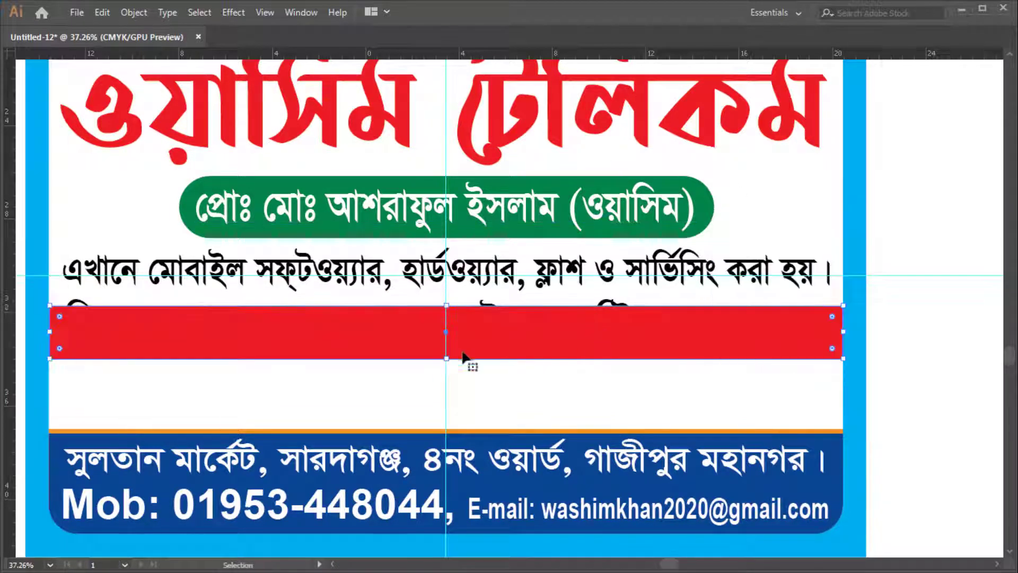
Bring the note text in front of the red bar and centre it vertically in the bar
key("ctrl+y")
left_click(552, 337)
key("ctrl+shift+bracketright")
key("ctrl+y")
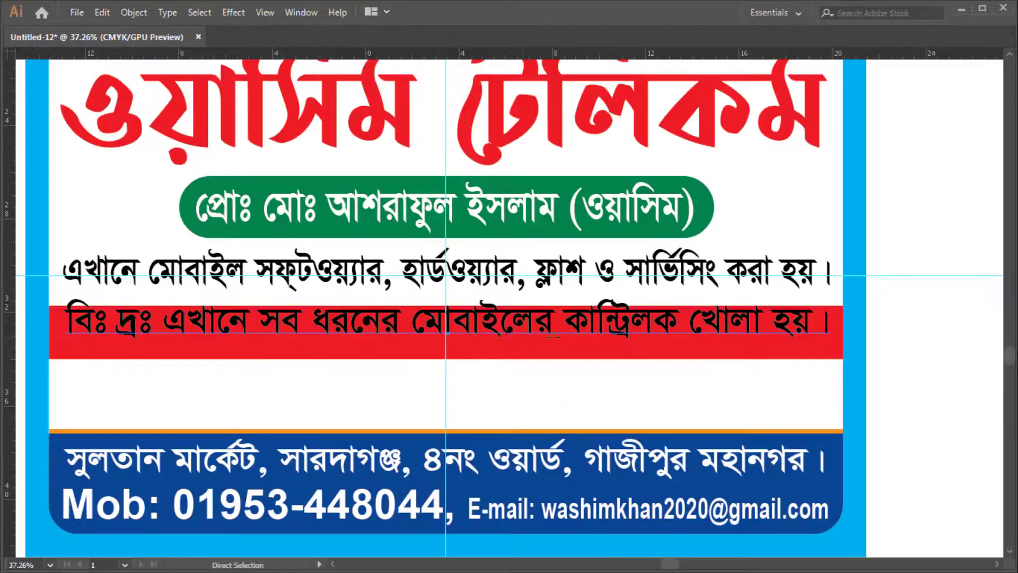
key("ctrl+space")
left_click_drag(522, 339, 868, 364)
key("shift+Down")
key("shift+Down")
key("shift+Down")
key("shift+Down")
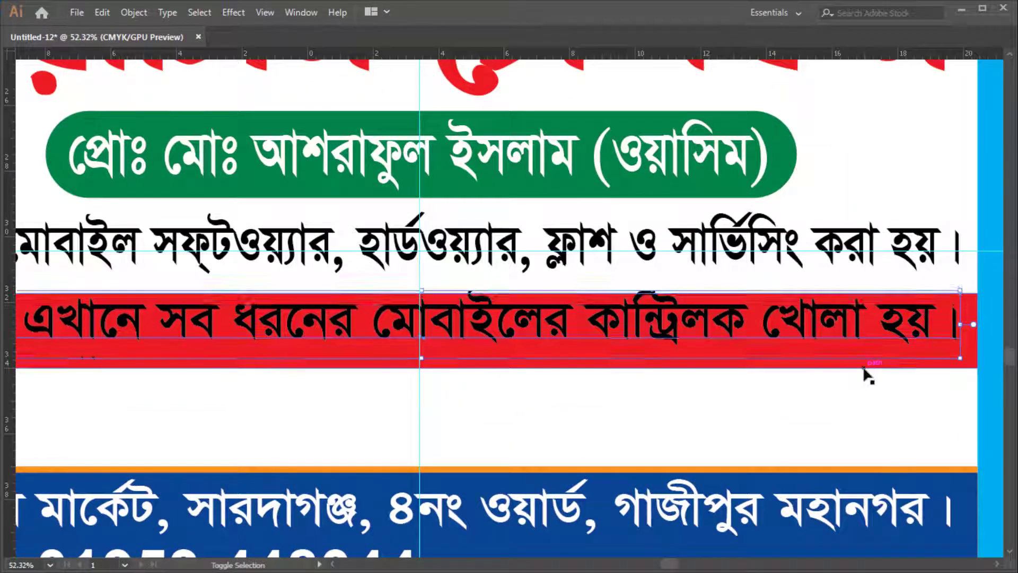
Move the red bar and its white note text up together
key("Tab")
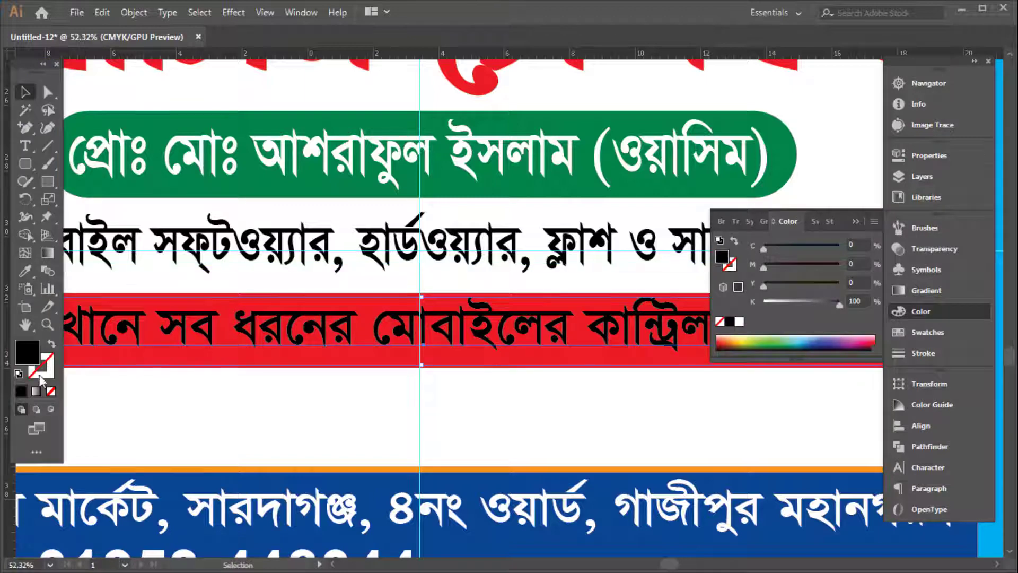
key("Tab")
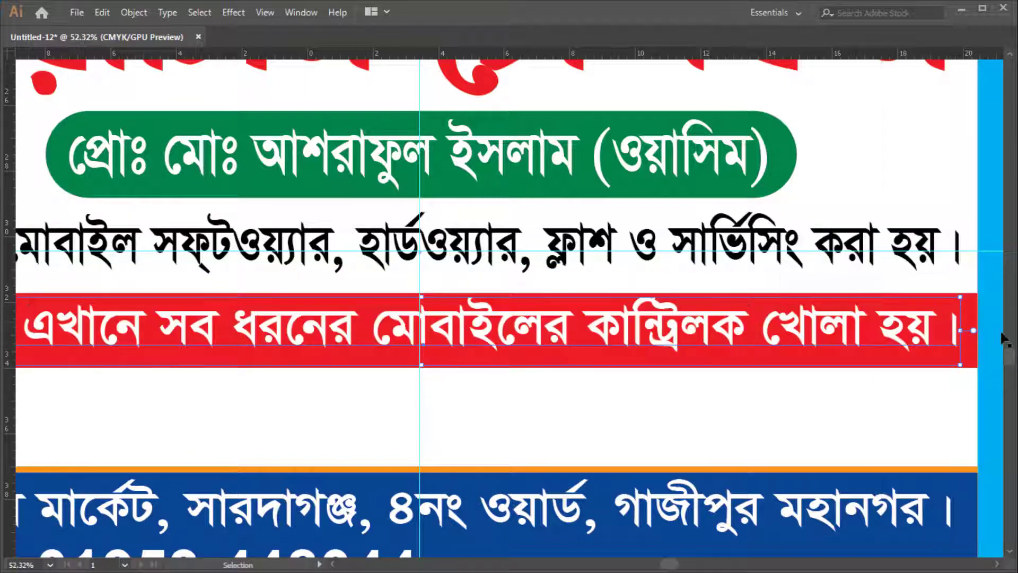
left_click_drag(906, 318, 737, 268)
left_click(922, 312)
left_click_drag(297, 331, 402, 296)
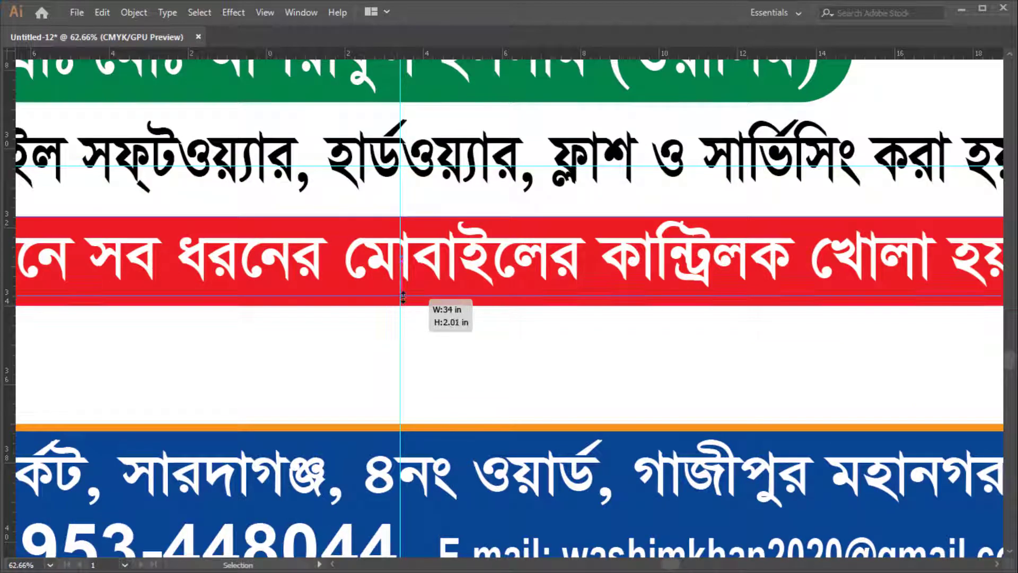
key("Up")
key("Up")
key("Up")
key("Up")
key("Up")
key("Up")
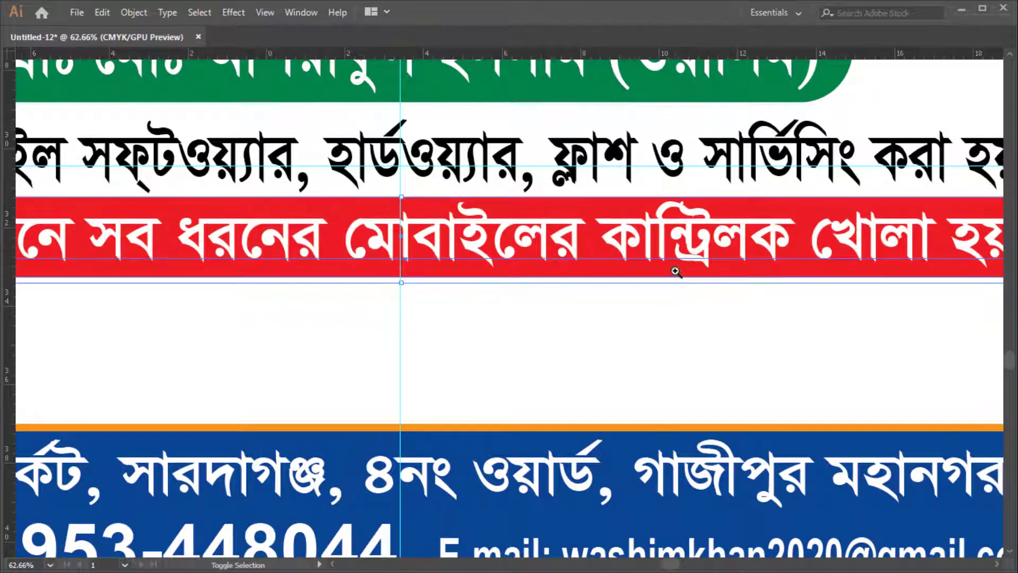
left_click(648, 160, "alt")
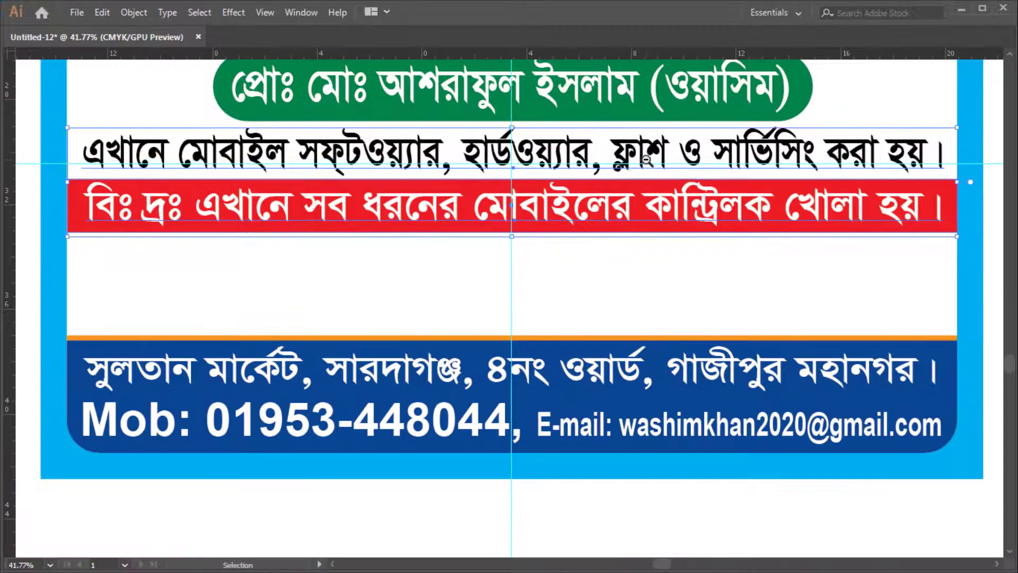
Lock the bottom bar and background, compress the upper content vertically, then unlock everything
left_click(648, 160, "alt")
left_click(885, 369)
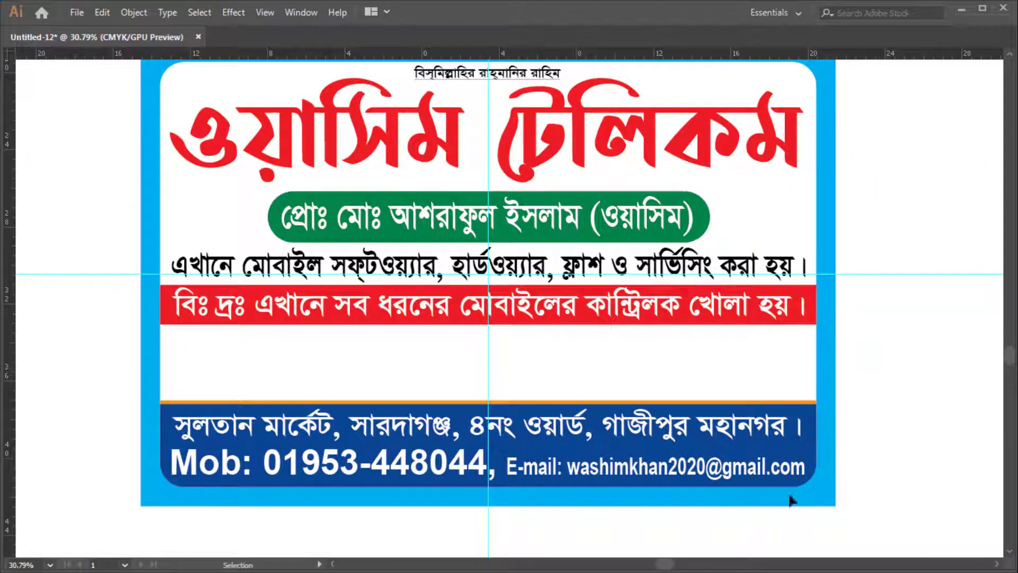
left_click_drag(788, 495, 586, 517)
key("ctrl+2")
key("ctrl+a")
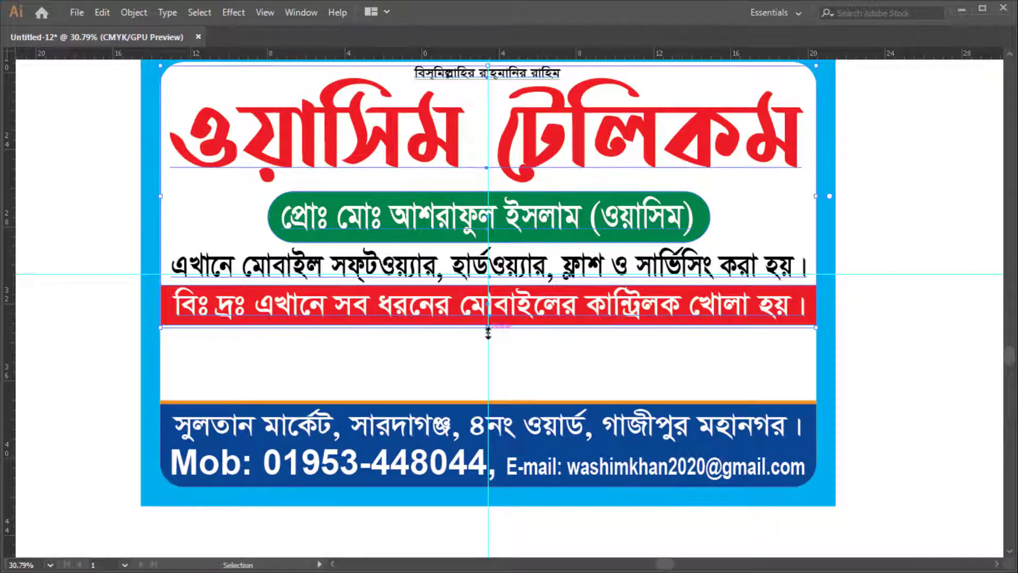
left_click_drag(487, 332, 530, 308)
key("ctrl+alt+2")
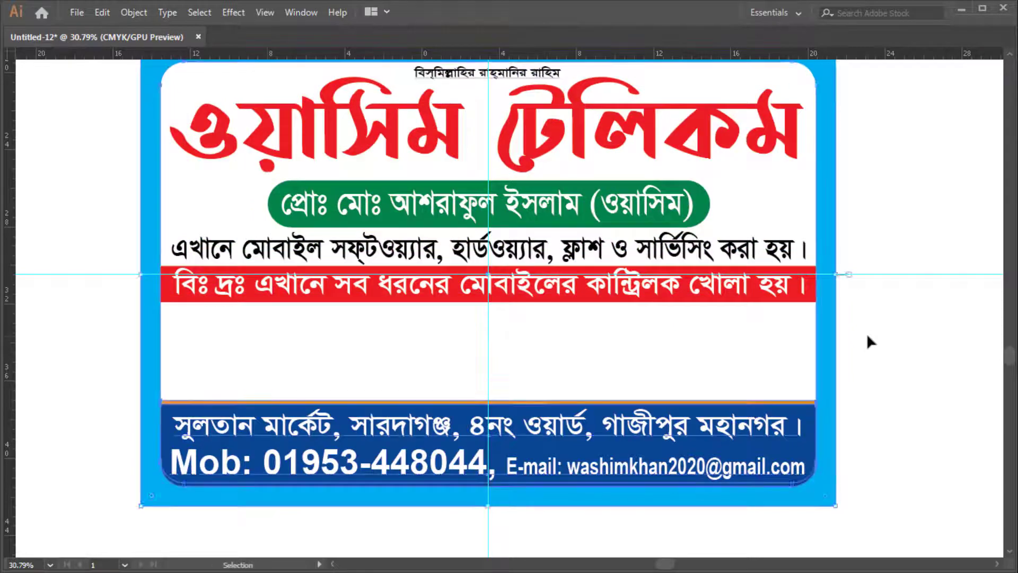
Lower the blue bar's top anchor points with Direct Selection to shorten the bar
left_click(868, 335)
key("Tab")
key("Tab")
scroll(800, 424, "down", 5)
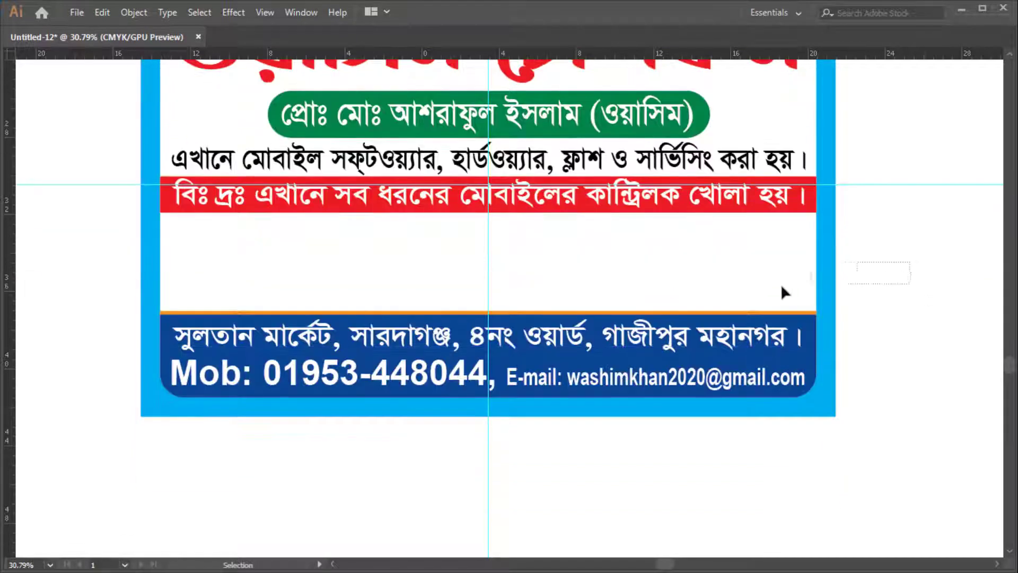
left_click(781, 285)
left_click(882, 285)
left_click(634, 390)
key("ctrl+space")
left_click_drag(476, 353, 524, 381)
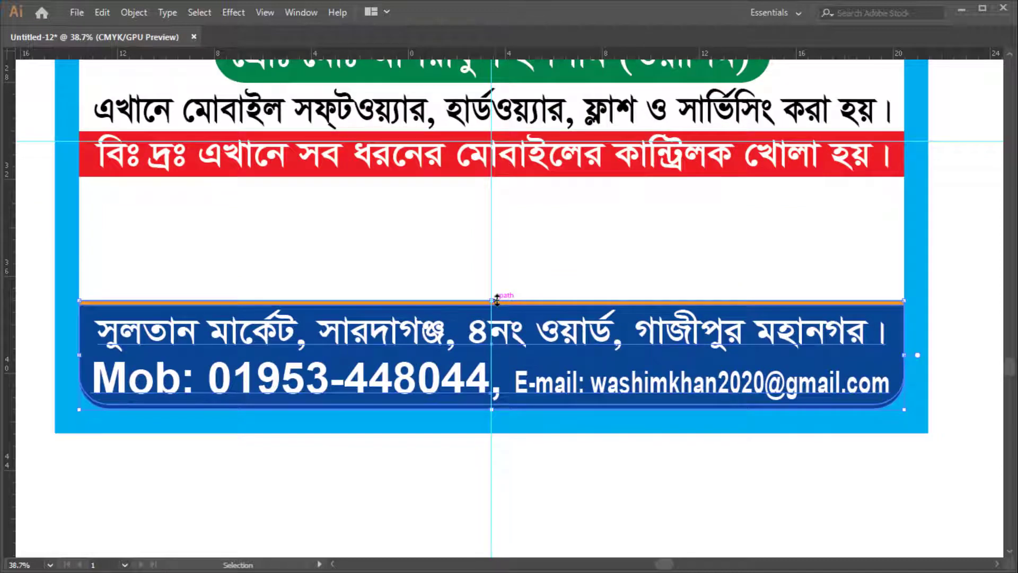
left_click(736, 493)
key("a")
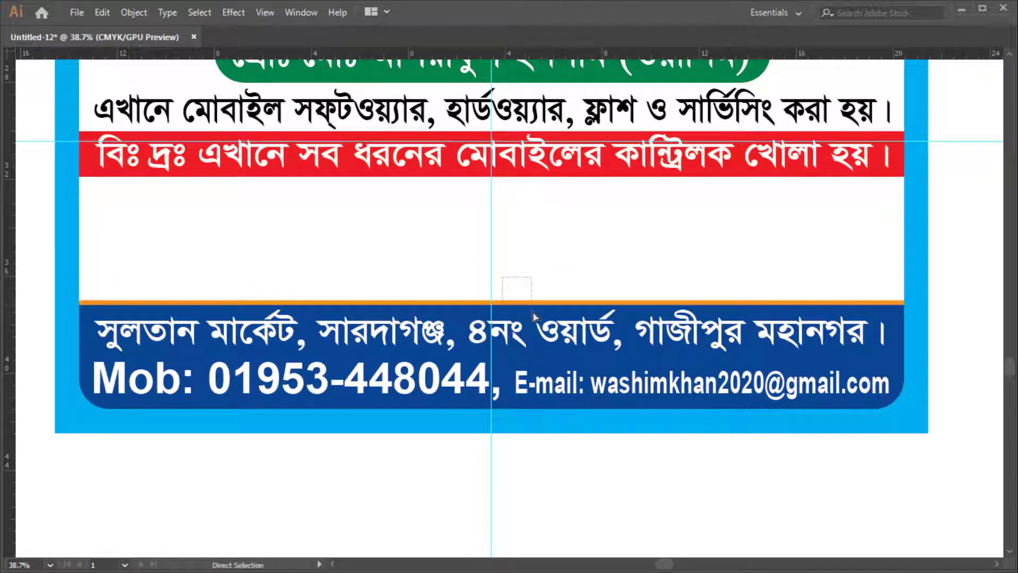
left_click_drag(534, 301, 542, 314)
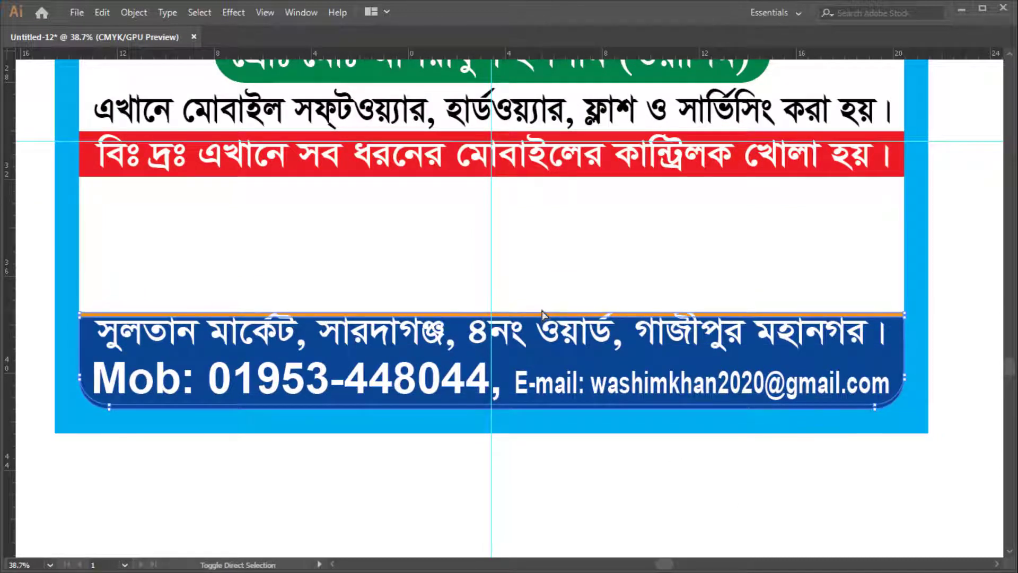
Squash the two contact text lines vertically to fit the shorter blue bar
scroll(548, 460, "up", 3)
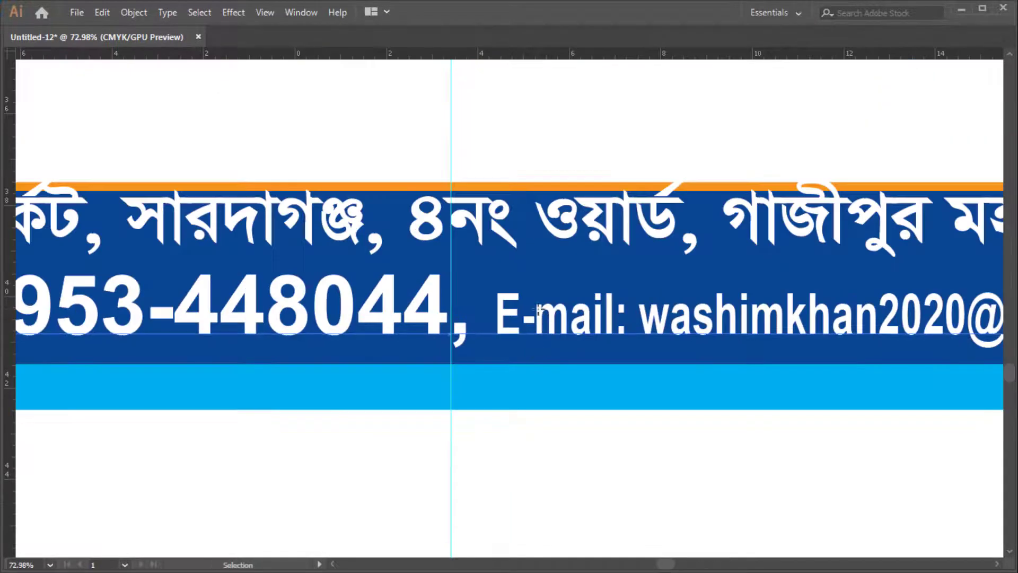
left_click(539, 309)
left_click(440, 200, "shift")
left_click_drag(454, 179, 456, 197)
key("ctrl+space")
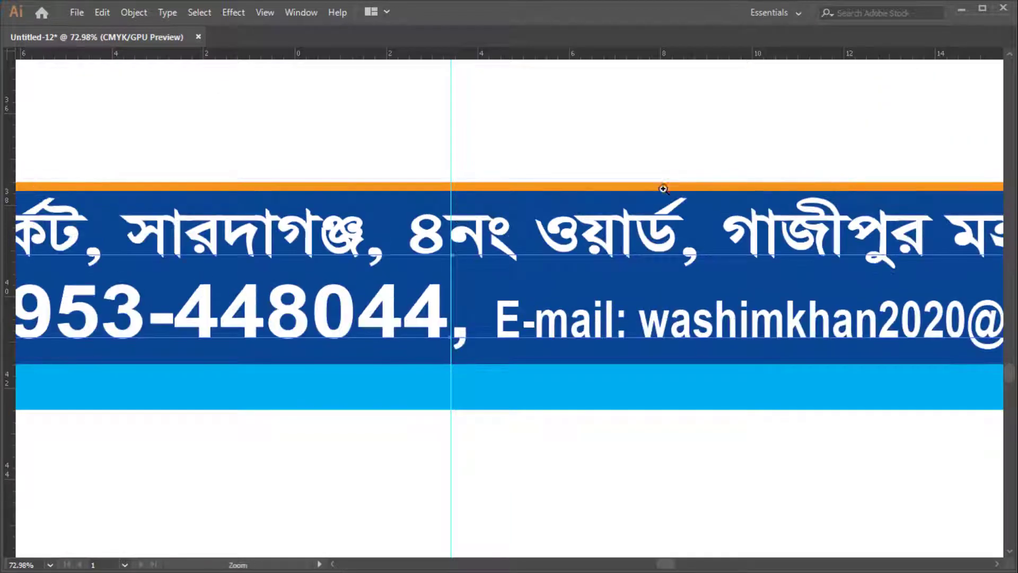
scroll(613, 397, "down", 5)
scroll(618, 254, "up", 2)
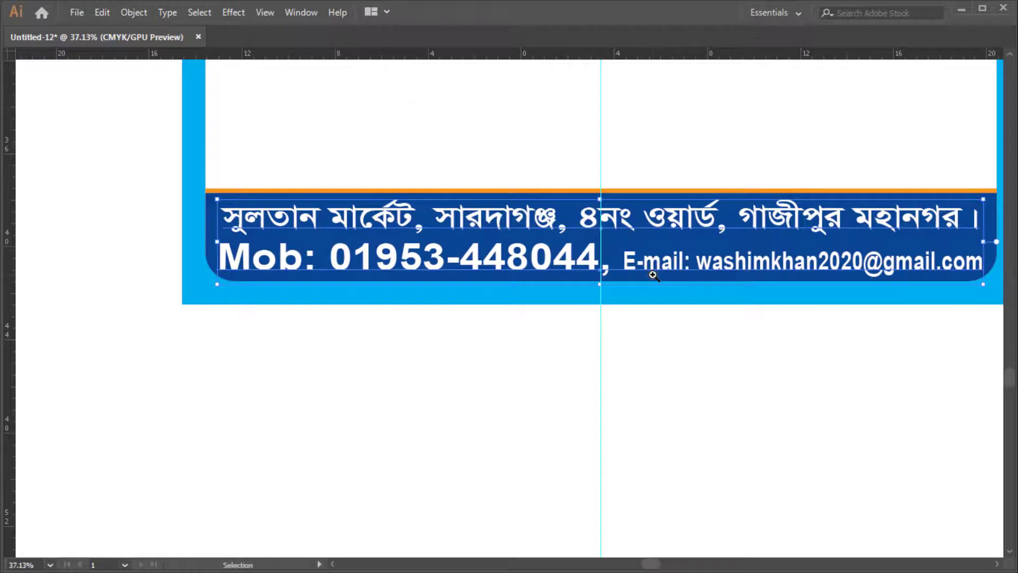
key("ctrl+shift+a")
scroll(650, 281, "down", 3)
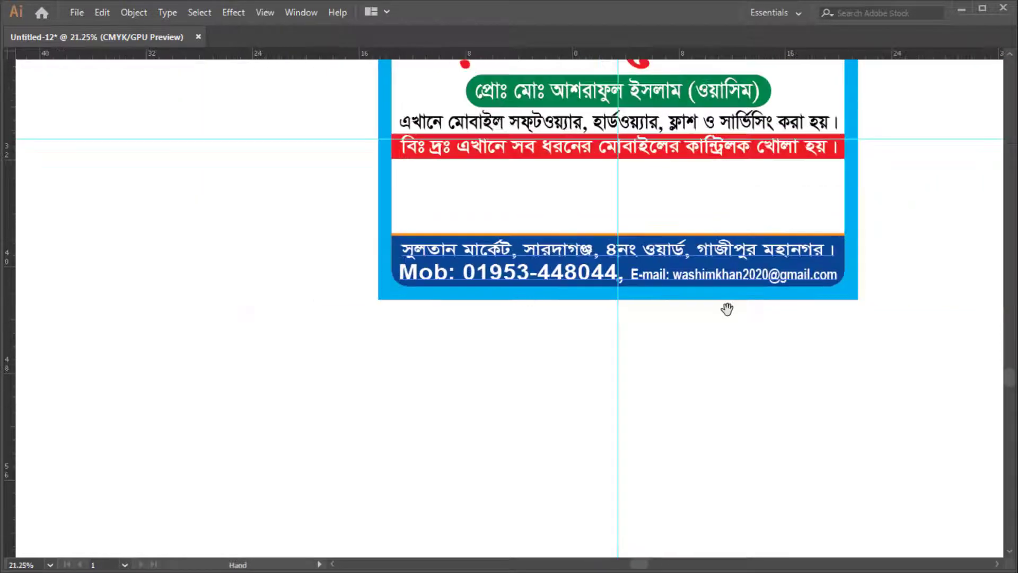
left_click_drag(727, 309, 605, 415)
left_click(839, 393)
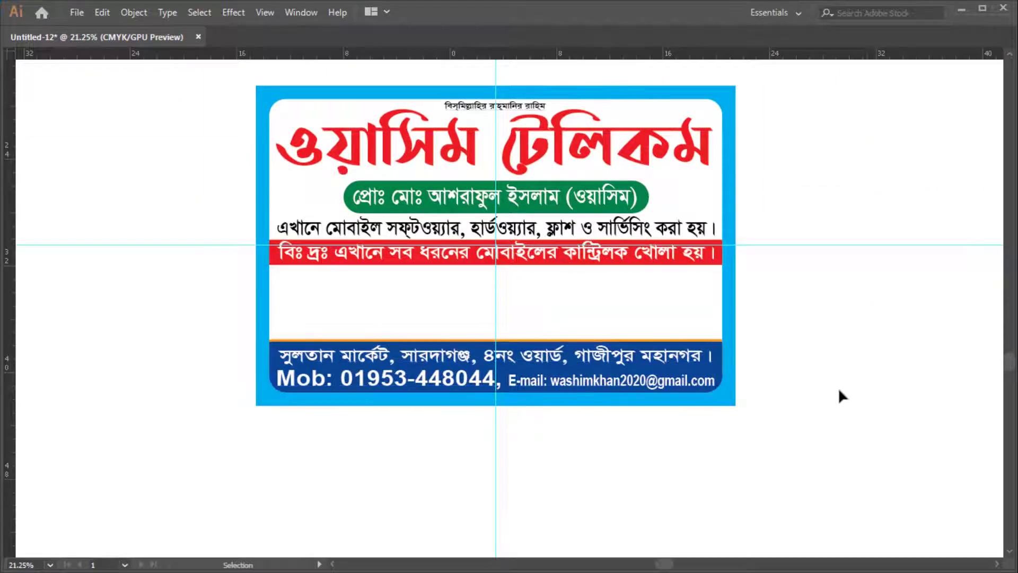
scroll(827, 371, "up", 2)
left_click(799, 362, "ctrl")
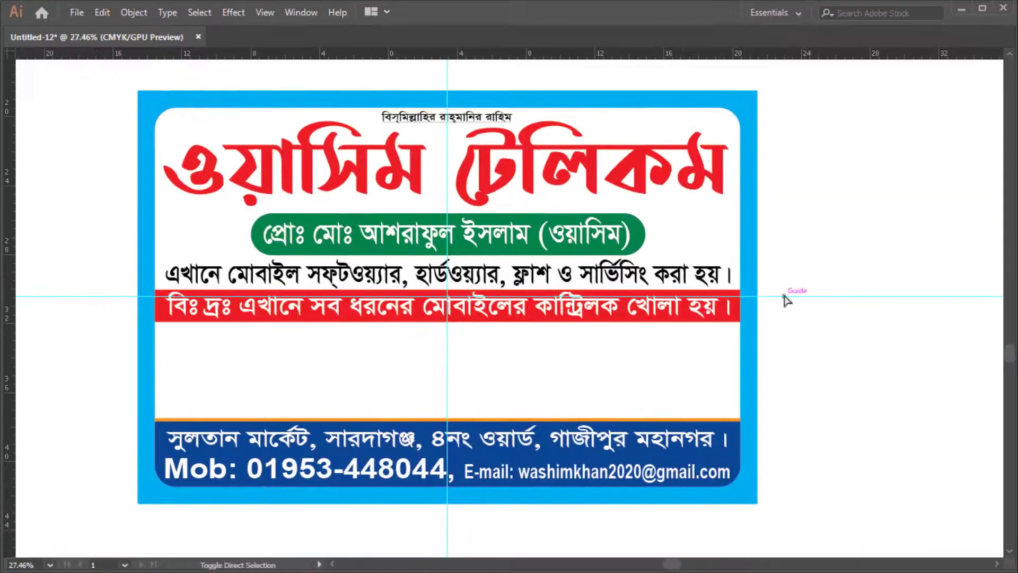
Save as Illustrator EPS under the earlier Iqbal Art file name with .tif removed
key("ctrl+shift+s")
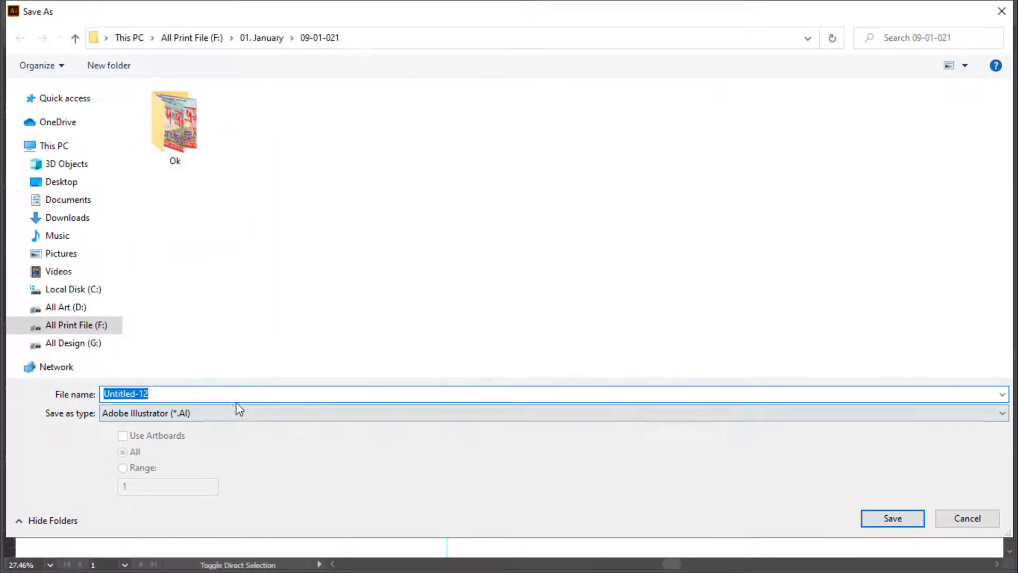
left_click(236, 413)
left_click(195, 454)
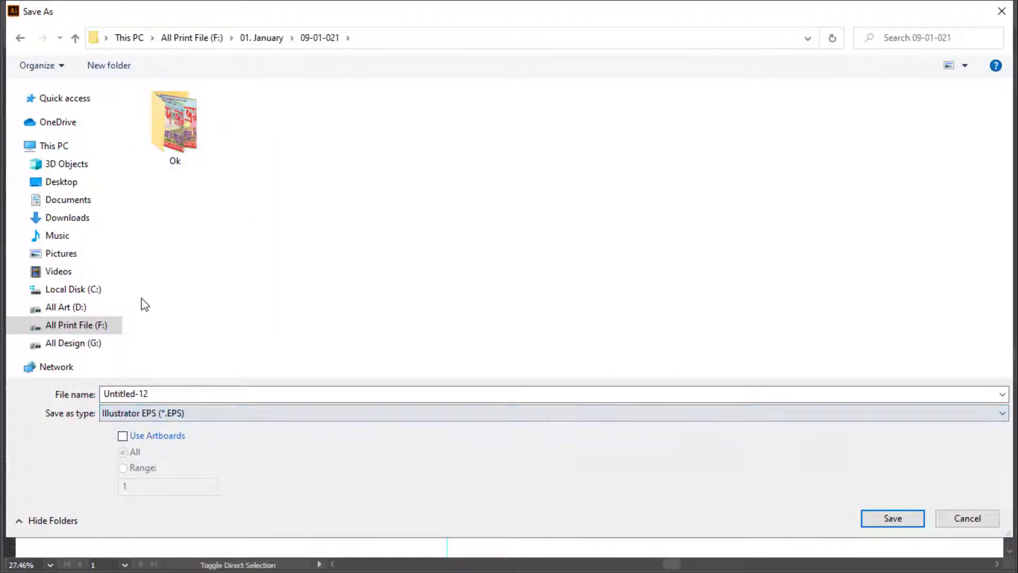
double_click(182, 391)
type("I")
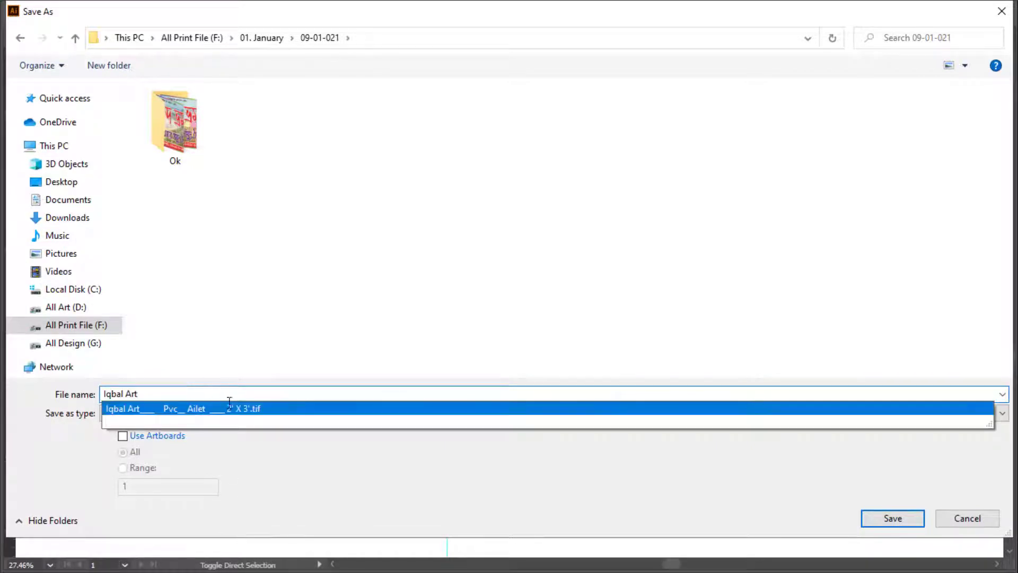
type("qbal Art")
left_click(286, 408)
key("BackSpace")
key("BackSpace")
key("BackSpace")
key("BackSpace")
key("BackSpace")
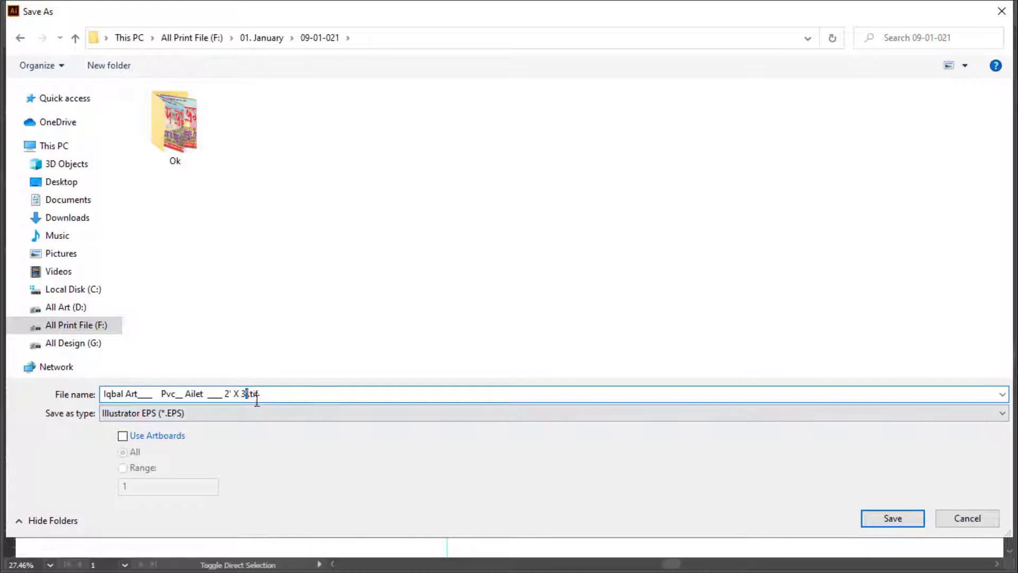
key("Return")
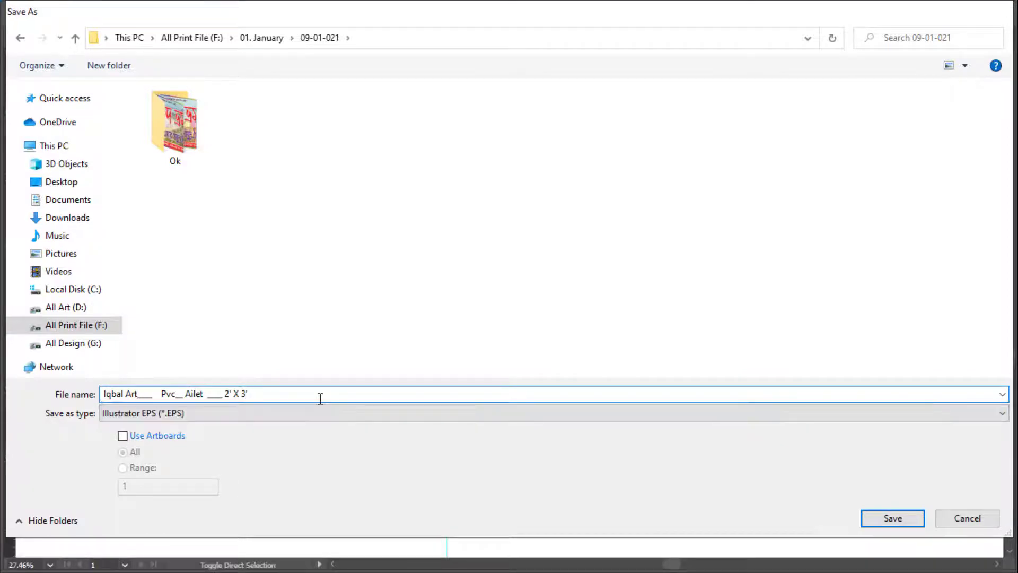
key("Return")
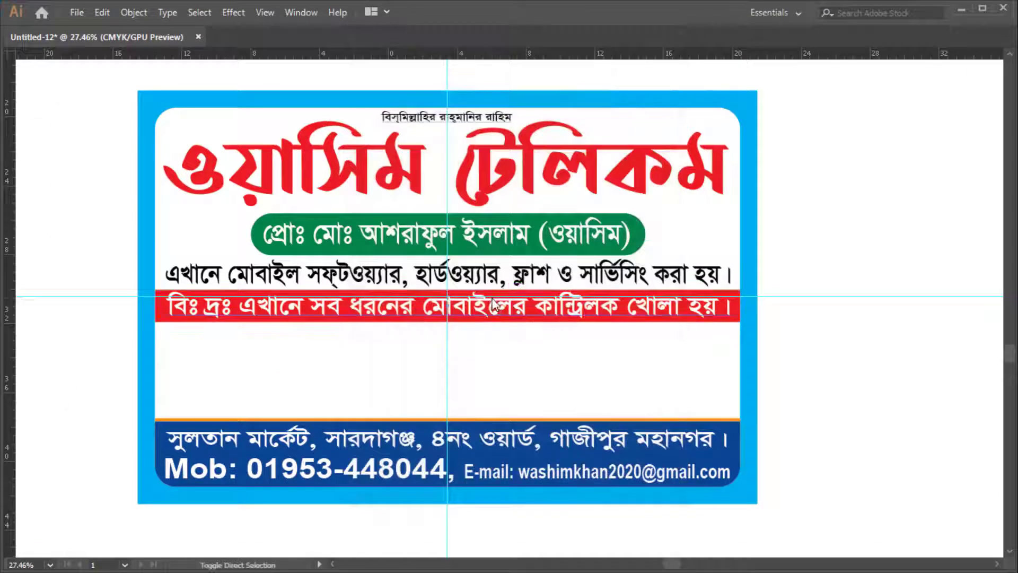
Save again as Illustrator EPS with '_A' appended to the name and Preview set to None
key("ctrl+shift+s")
left_click(215, 413)
left_click(202, 450)
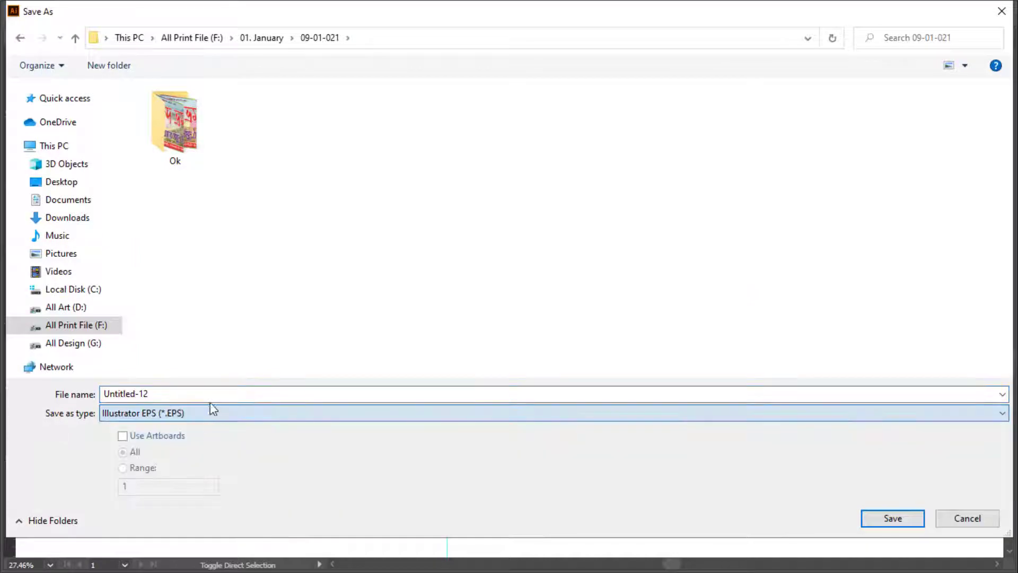
left_click(211, 397)
type("I")
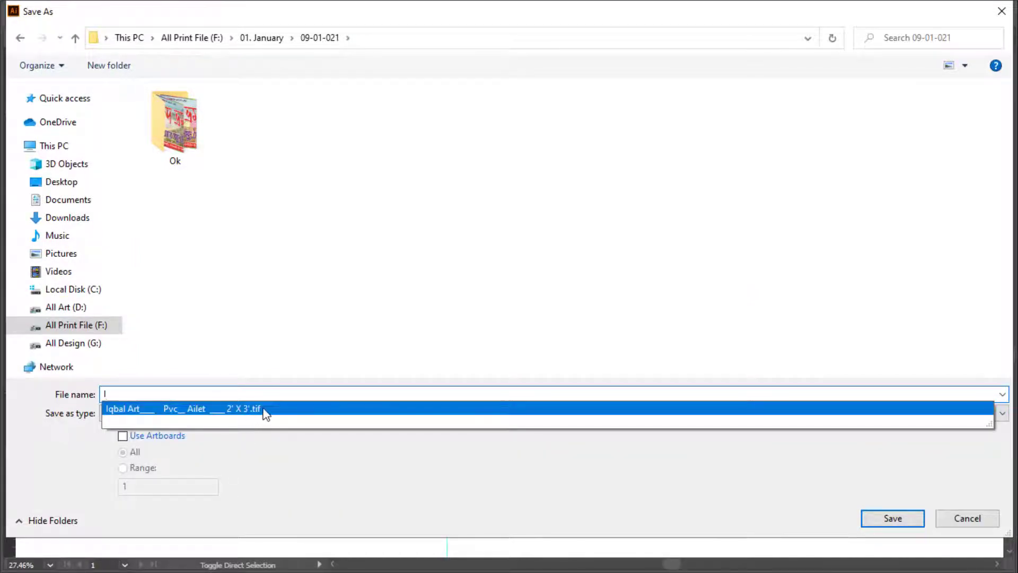
left_click(265, 409)
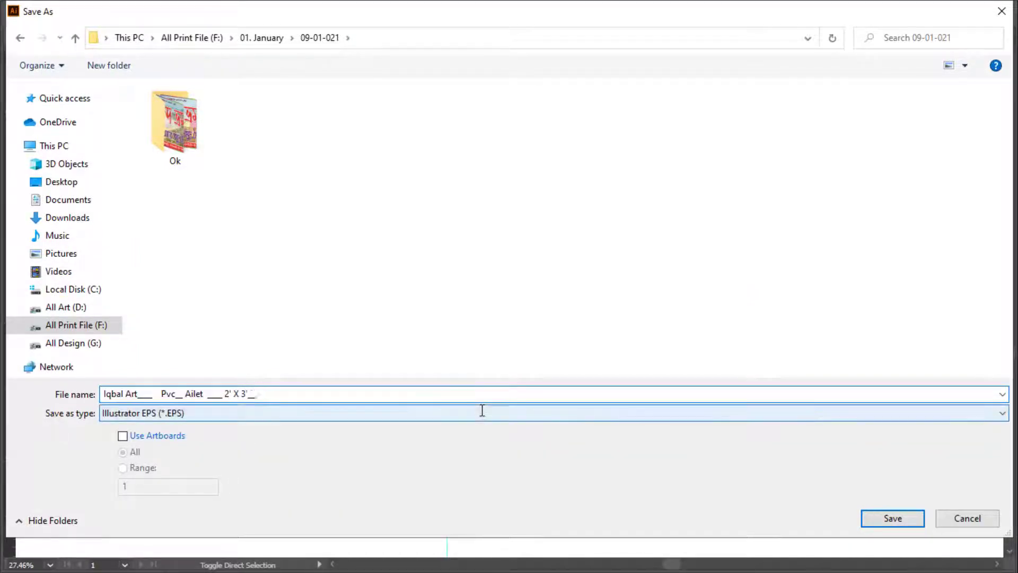
type("_A")
key("Return")
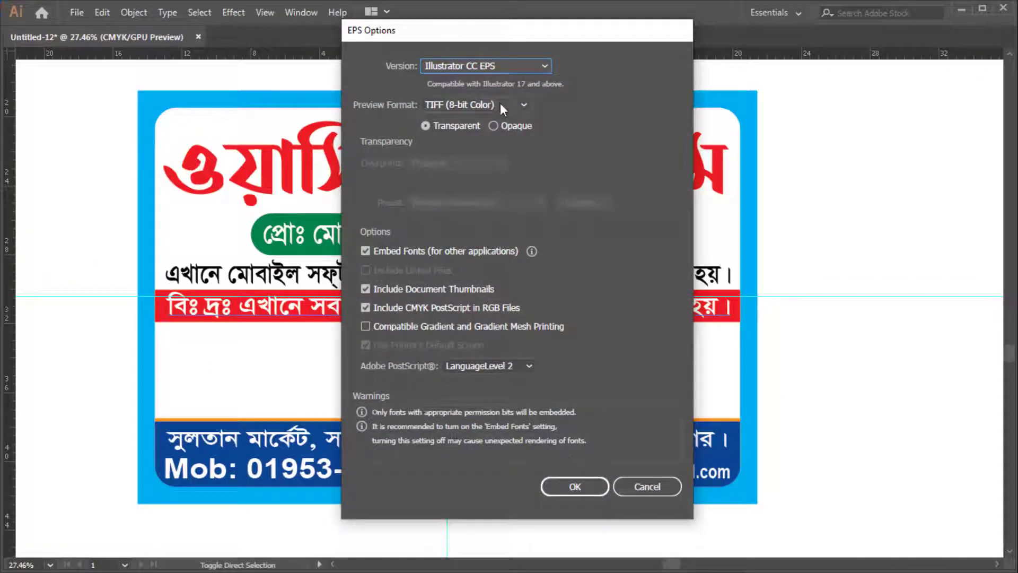
left_click(500, 105)
left_click(476, 119)
left_click(577, 488)
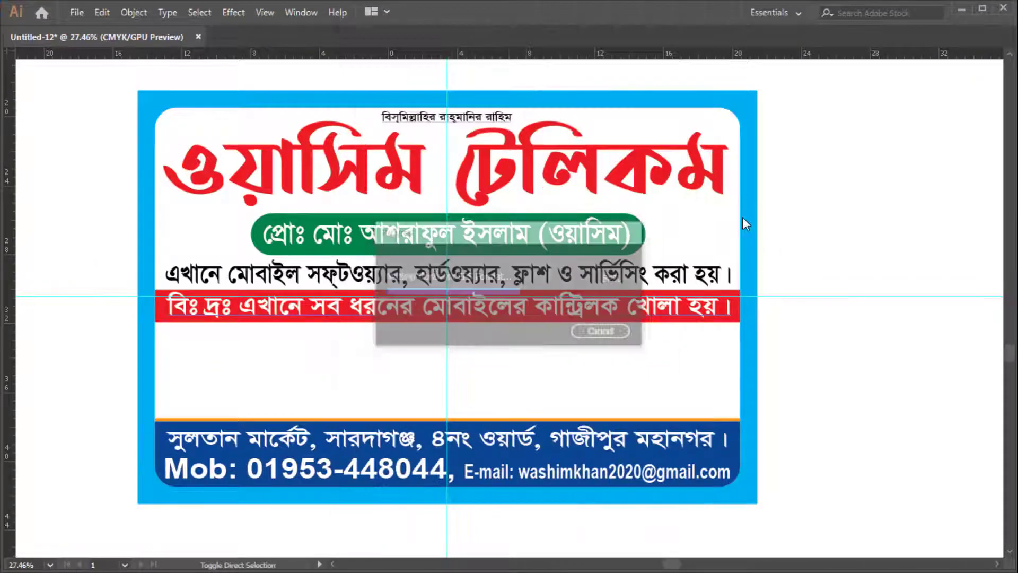
Stretch the red title slightly downward
scroll(720, 216, "up", 2)
left_click(447, 234)
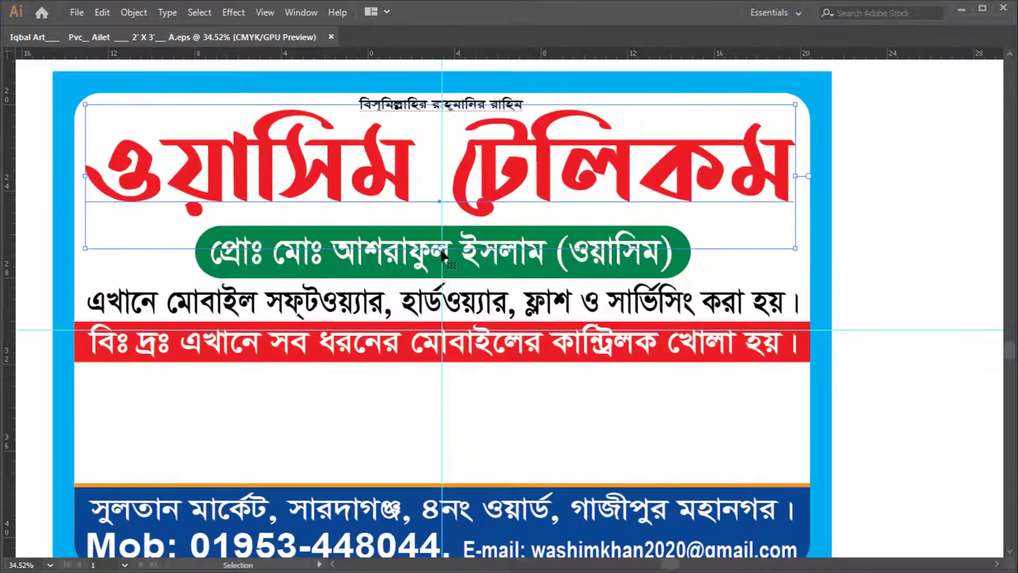
left_click_drag(442, 250, 466, 253)
left_click_drag(597, 180, 652, 183)
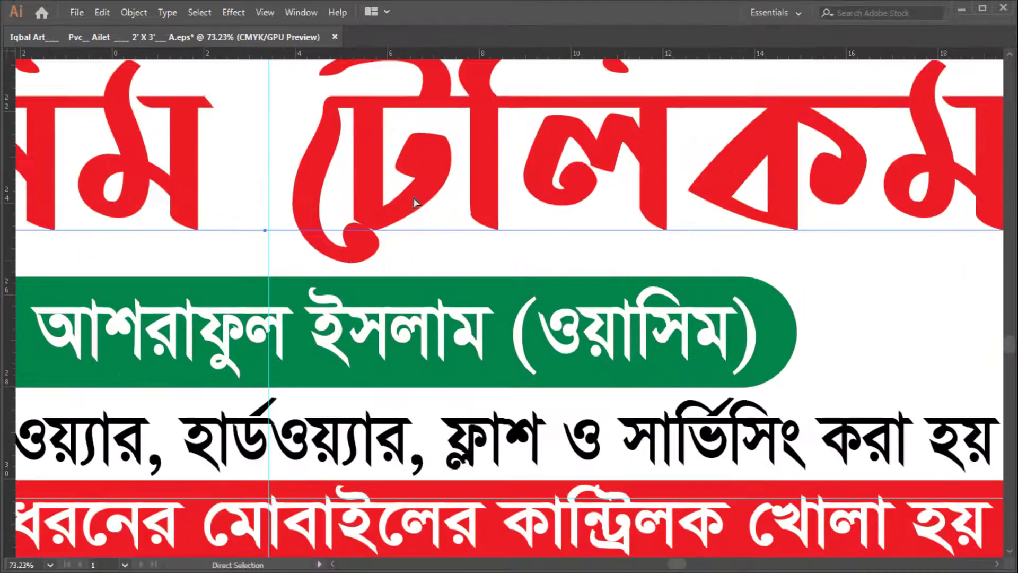
Turn the title into a shadow: offset down-right, black fill, 10% opacity
key("Tab")
left_click_drag(435, 166, 444, 177)
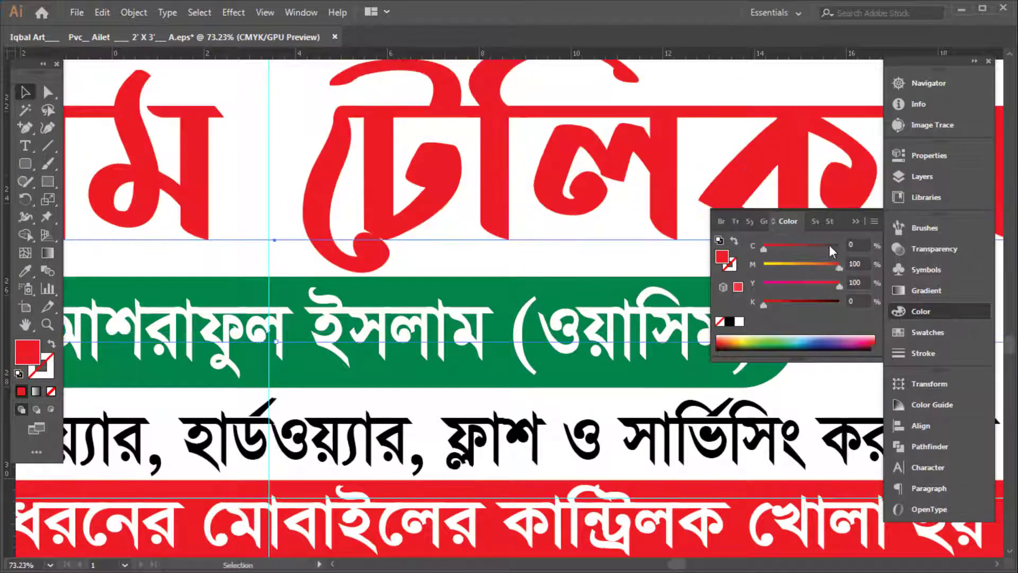
left_click_drag(829, 245, 842, 246)
left_click_drag(824, 300, 838, 301)
left_click(933, 249)
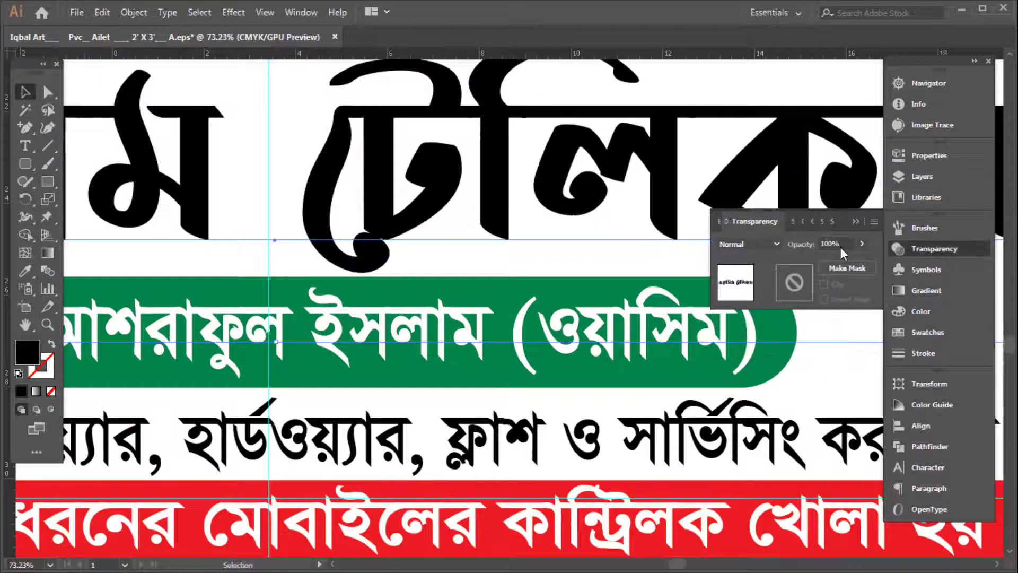
left_click(836, 244)
type("10")
key("Return")
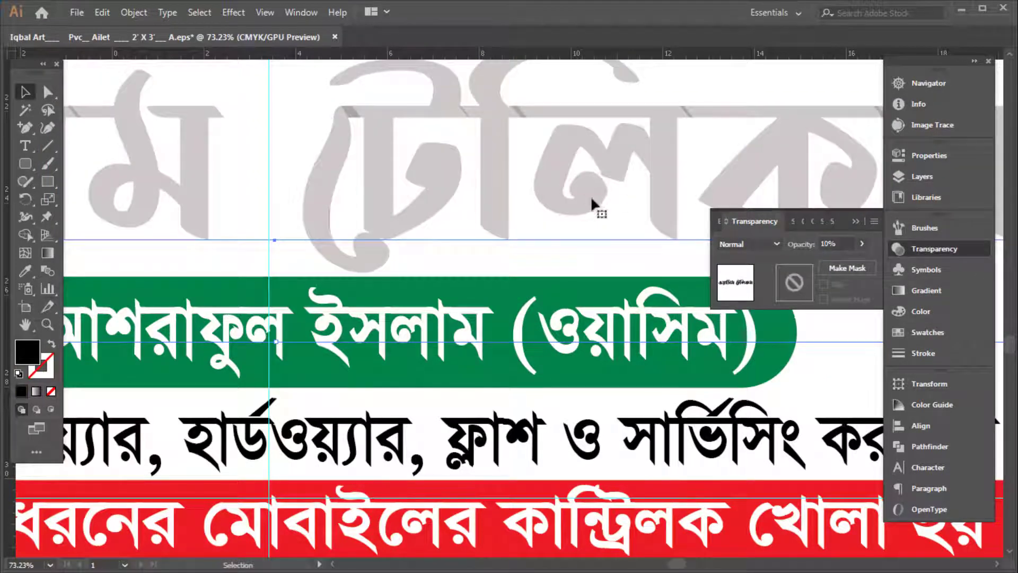
Paste the red title in front and give it a round-join white outline stroke
key("ctrl+f")
left_click_drag(254, 86, 340, 173)
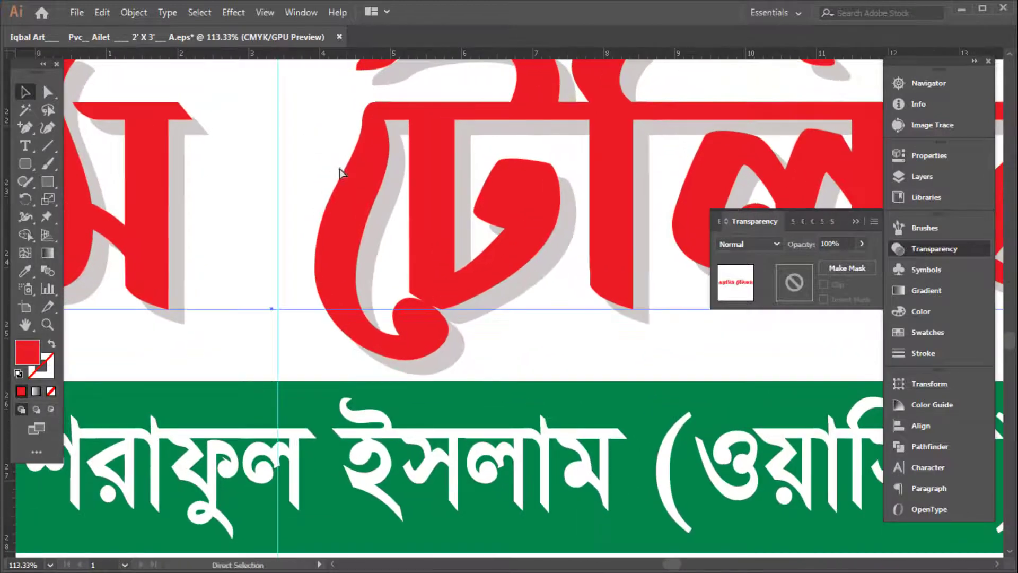
left_click(936, 317)
left_click(937, 354)
type("20")
key("Return")
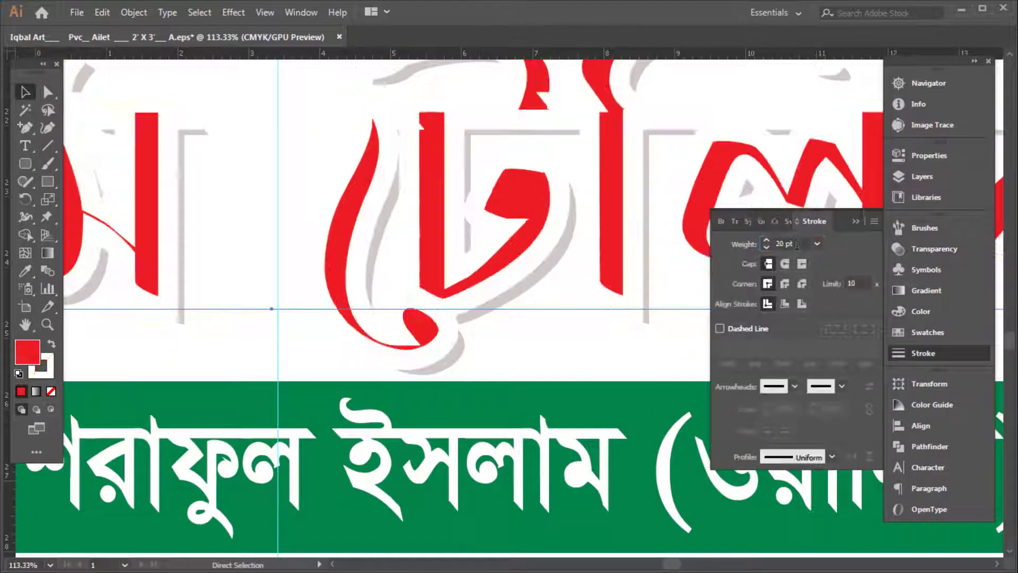
left_click(785, 284)
left_click(731, 243)
type("16")
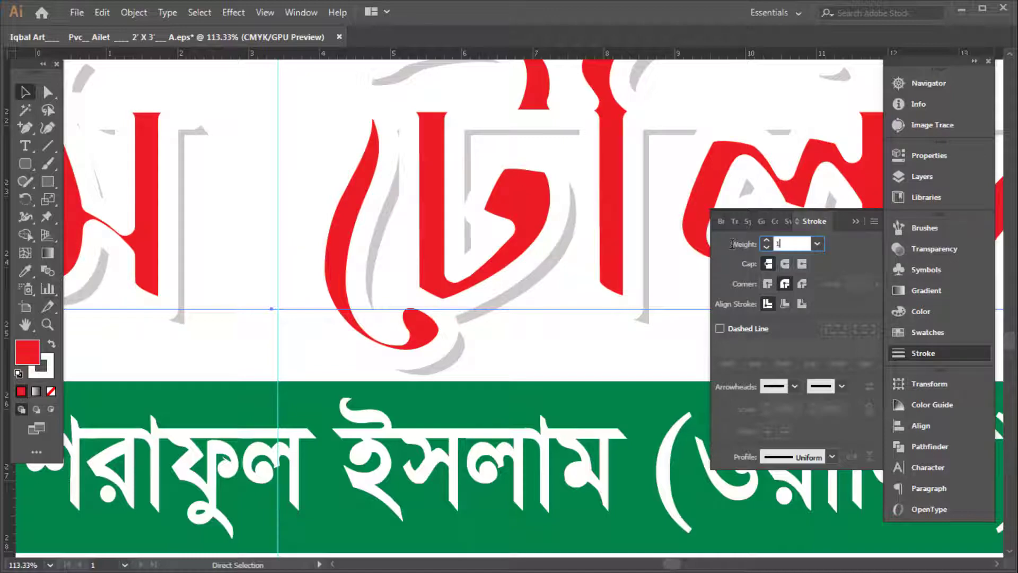
key("Return")
Set the white outline to 12 pt and send the outlined copy behind the red title
key("ctrl+[")
key("Tab")
mouse_move(764, 222)
left_mouse_down()
mouse_move(525, 224)
mouse_move(386, 198)
left_mouse_up()
key("Tab")
key("ctrl+z")
left_click_drag(798, 243, 688, 227)
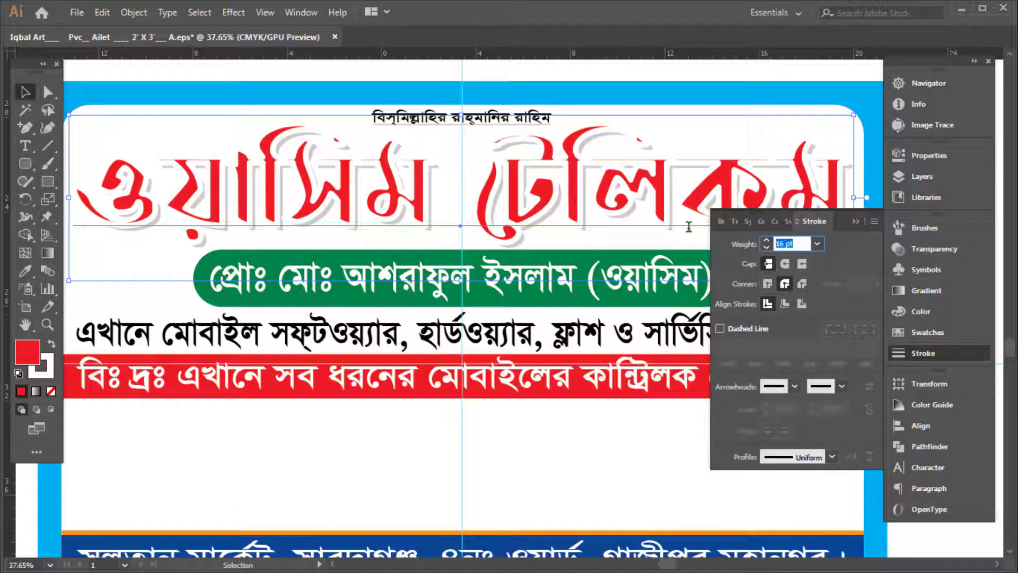
type("12")
key("Return")
key("ctrl+[")
key("Tab")
left_click_drag(488, 246, 742, 279)
Shrink the green name pill, then widen it back out to the right
left_click(742, 191)
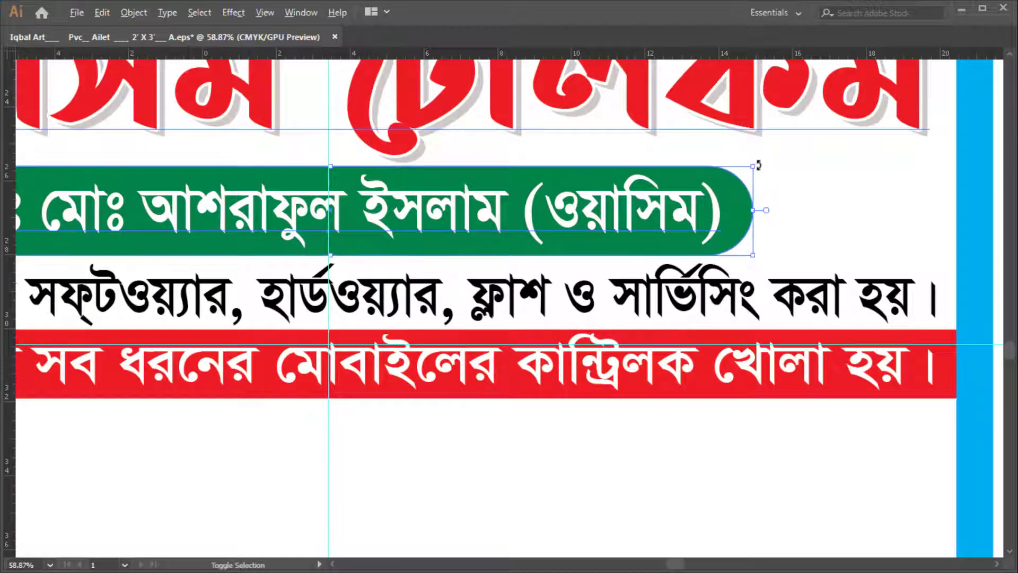
left_click_drag(758, 166, 731, 174)
scroll(762, 232, "down", 2)
left_click_drag(765, 235, 554, 223)
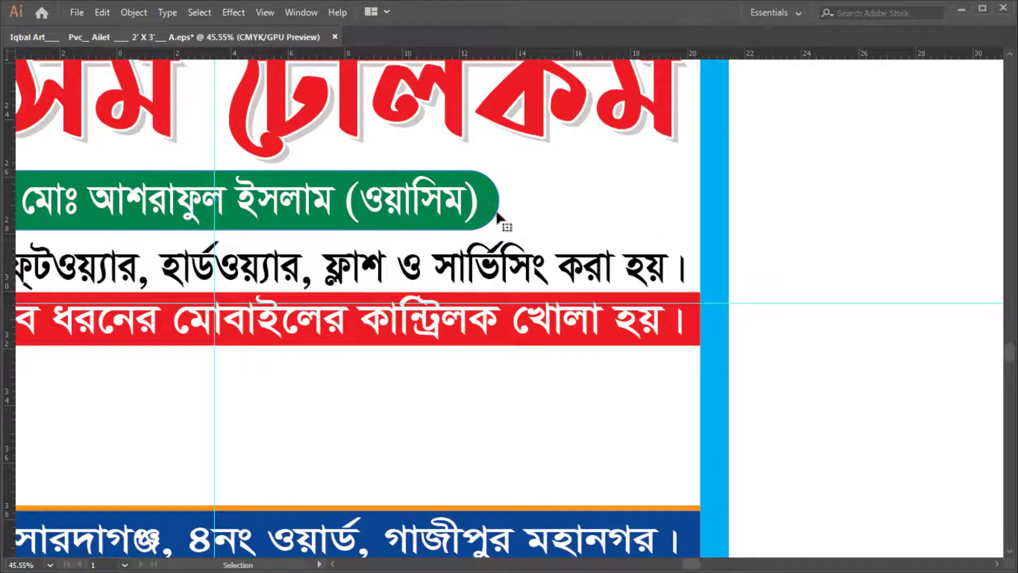
scroll(495, 208, "up", 5)
key("Tab")
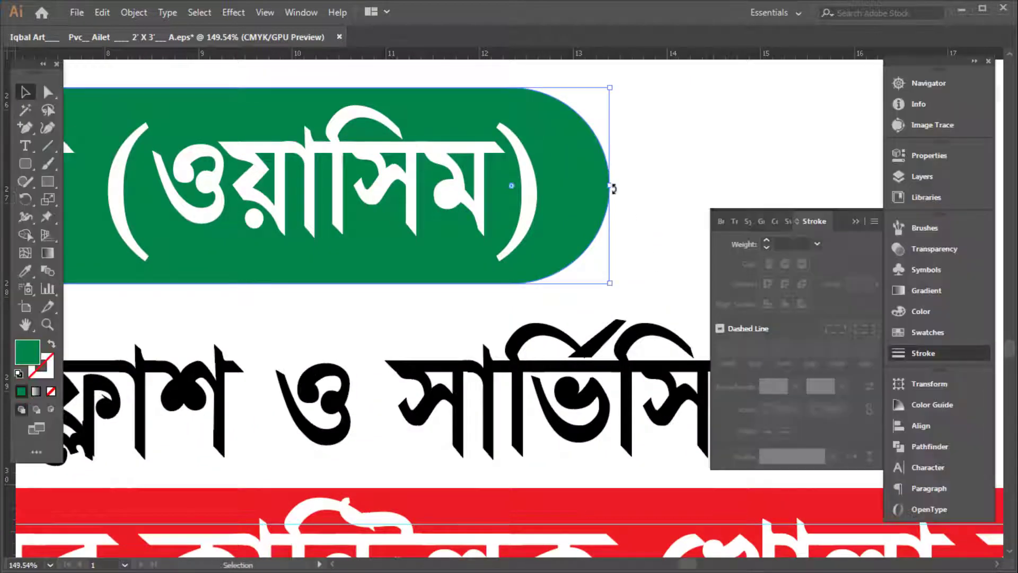
left_click_drag(613, 190, 682, 187)
Try a brighter green and undo it, then pull in the lighter outer shape's right edge
left_click(957, 314)
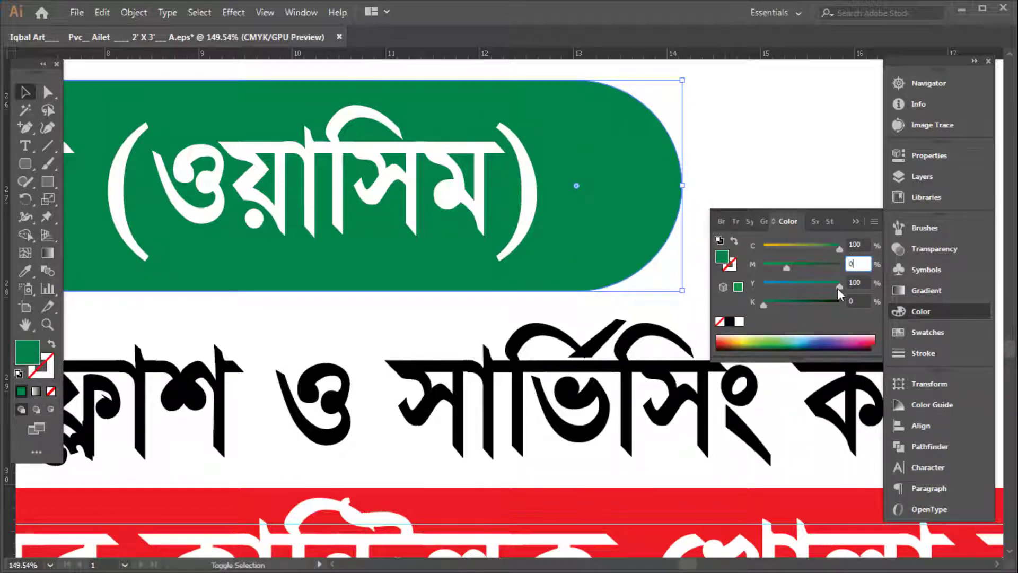
type("0")
key("Return")
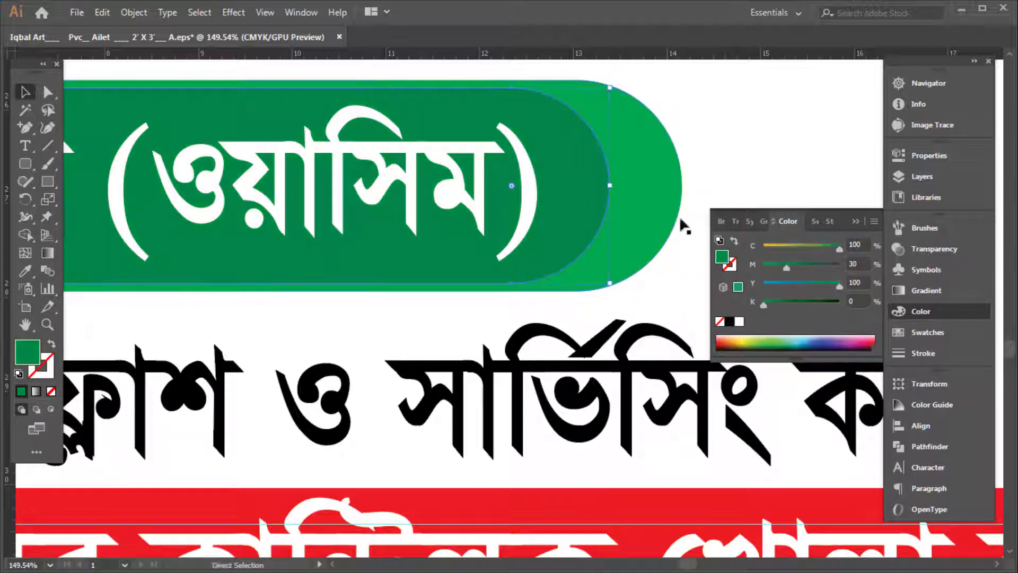
key("ctrl+z")
left_click(657, 193, "ctrl")
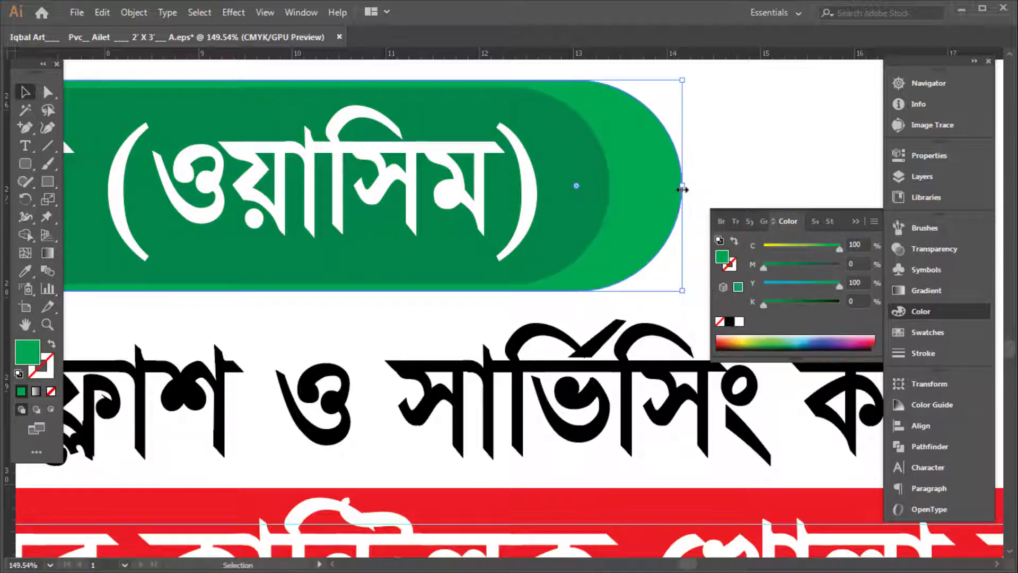
left_click_drag(683, 190, 642, 185)
Shorten the outer green pill from its top edge so it frames the name line
left_click(799, 224)
scroll(737, 196, "down", 6)
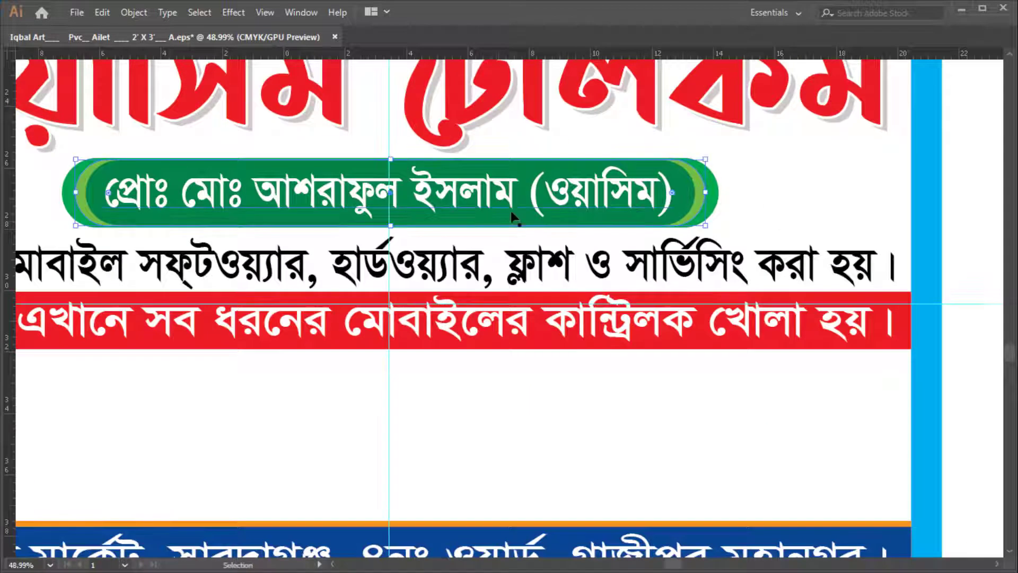
left_click(514, 215)
scroll(642, 159, "up", 6)
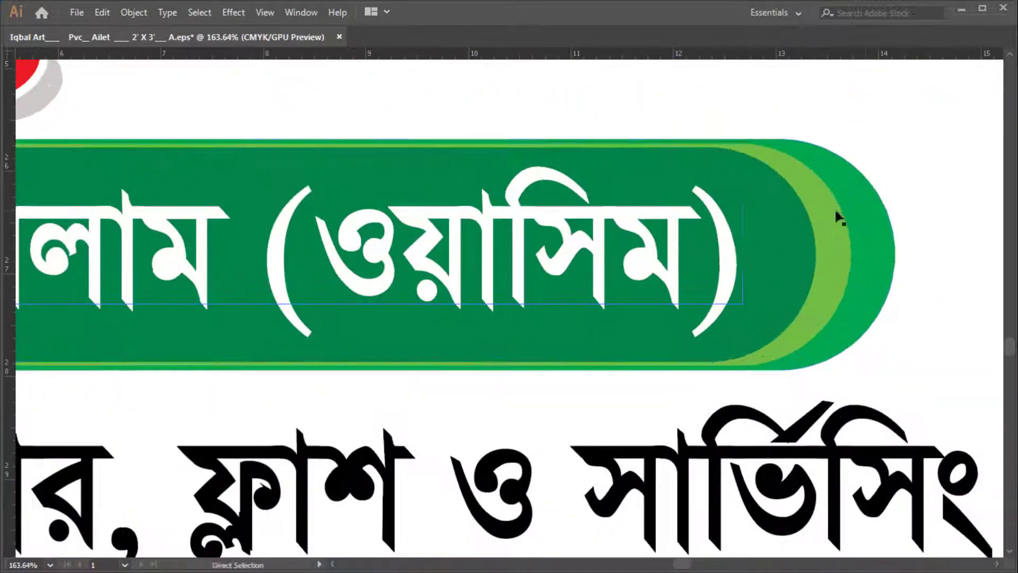
left_click(694, 178)
left_click_drag(119, 167, 797, 189)
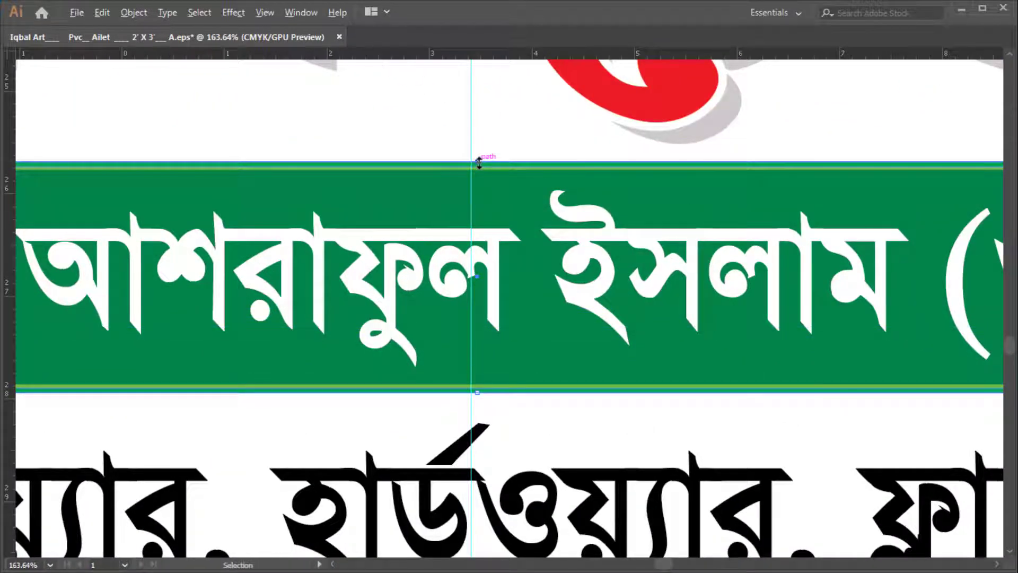
left_click_drag(479, 162, 479, 171)
scroll(527, 265, "down", 5)
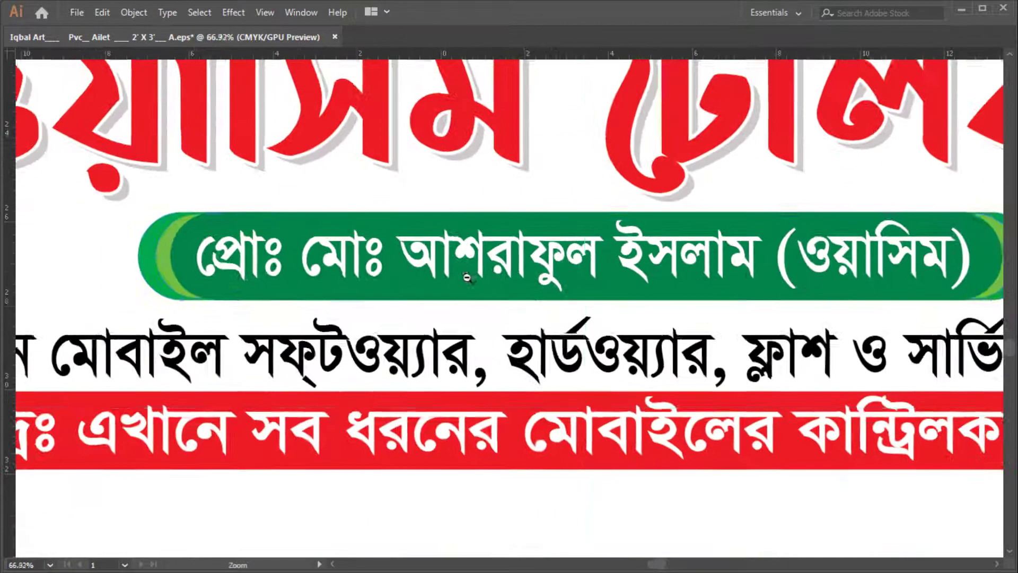
scroll(759, 227, "up", 2)
Apply a Stylize drop shadow to the green name pill
key("a")
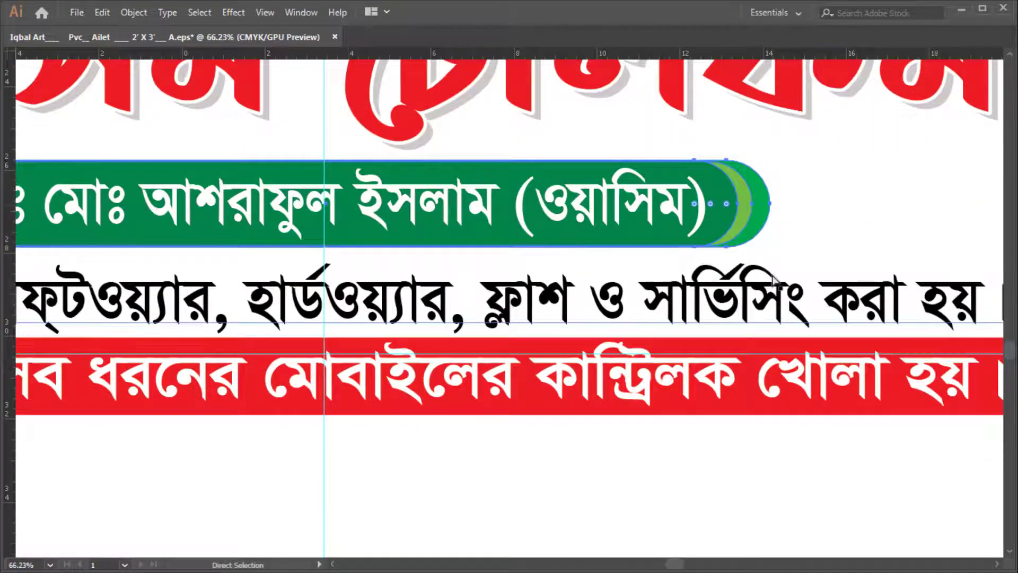
scroll(725, 253, "up", 3)
key("v")
key("Tab")
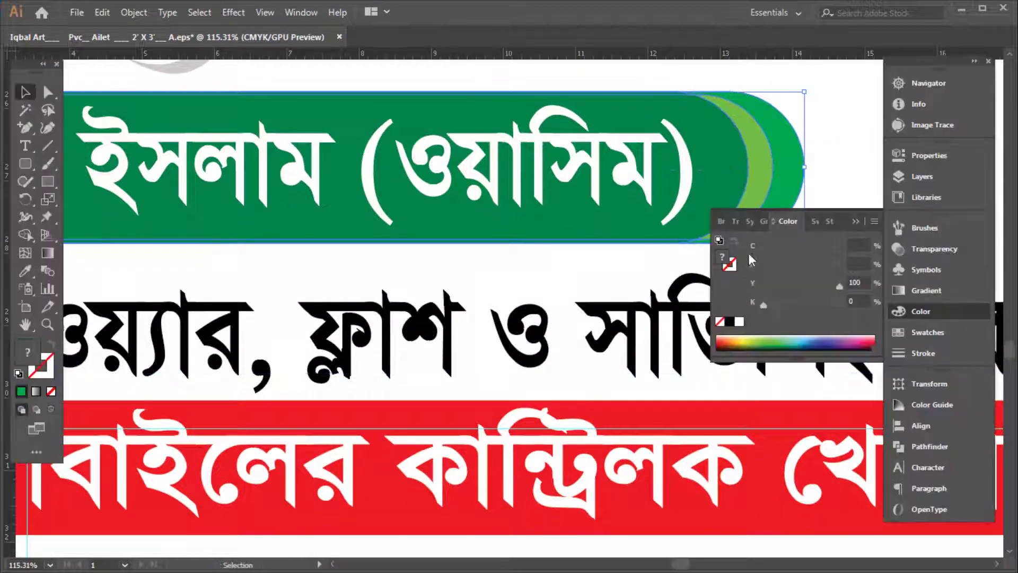
left_click(234, 12)
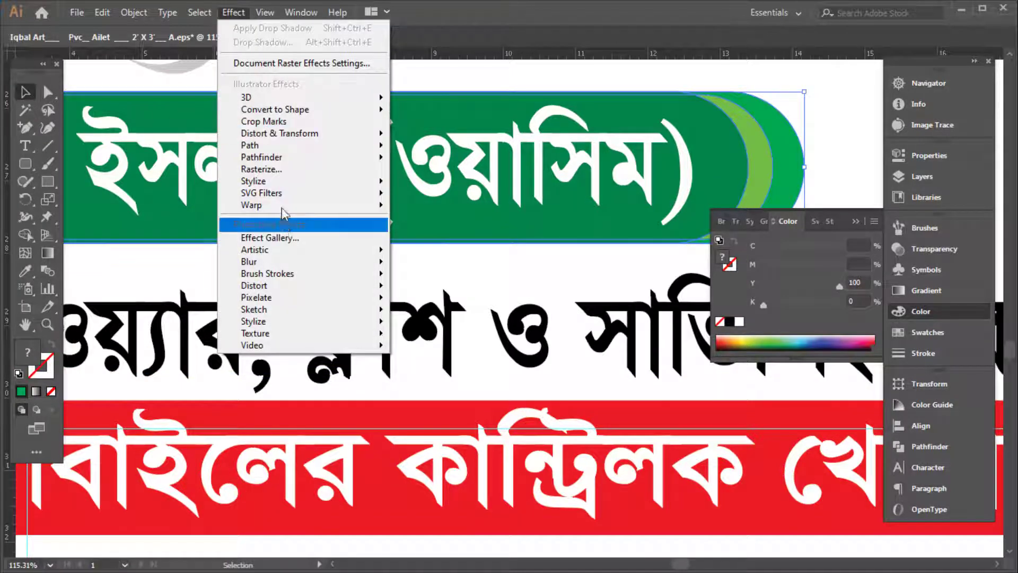
mouse_move(297, 182)
left_click(456, 186)
left_click(771, 282)
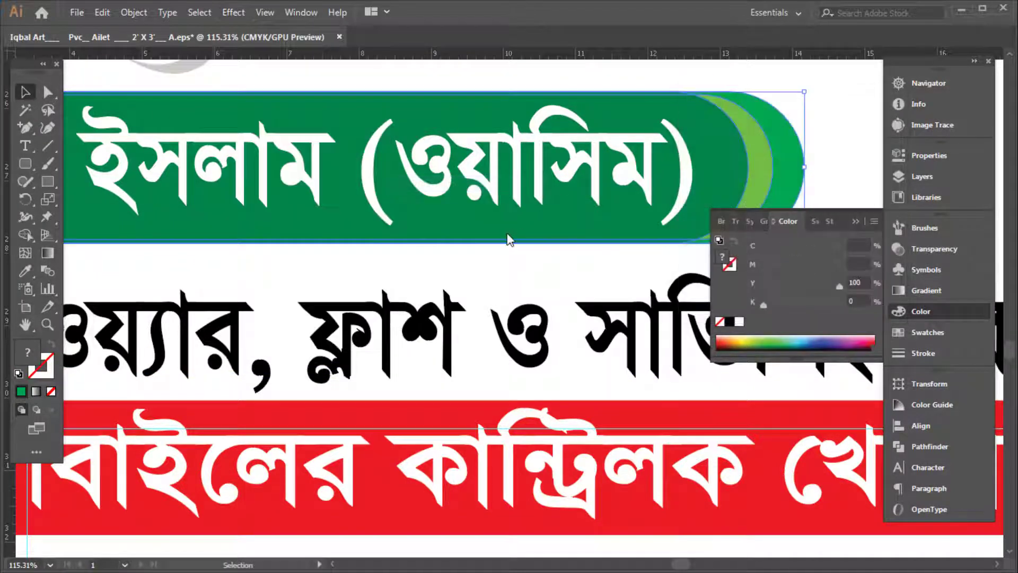
key("Tab")
key("Tab")
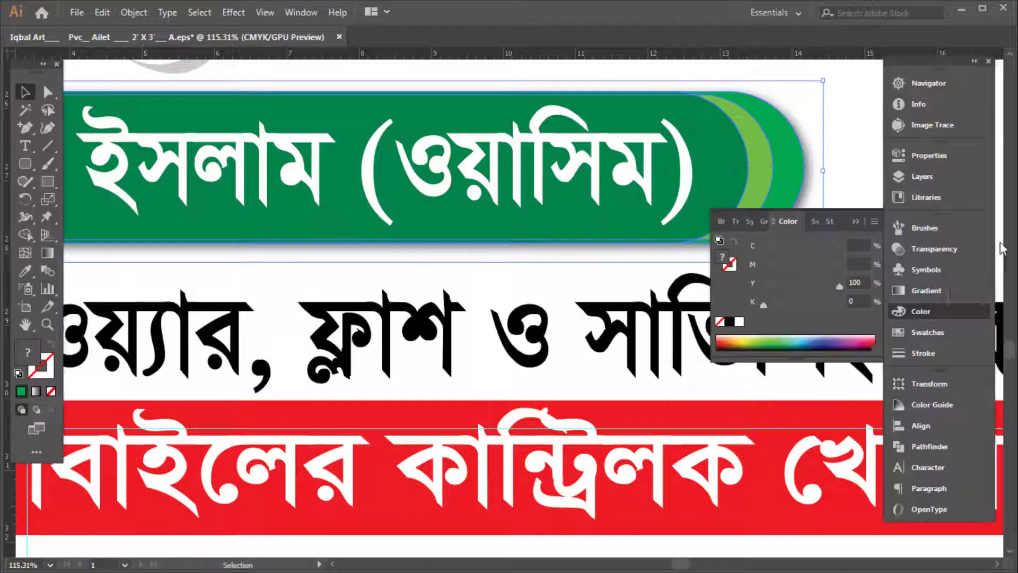
Give the pill a round-joined outline at 5 pt, then thin it to 1 pt
left_click(787, 247)
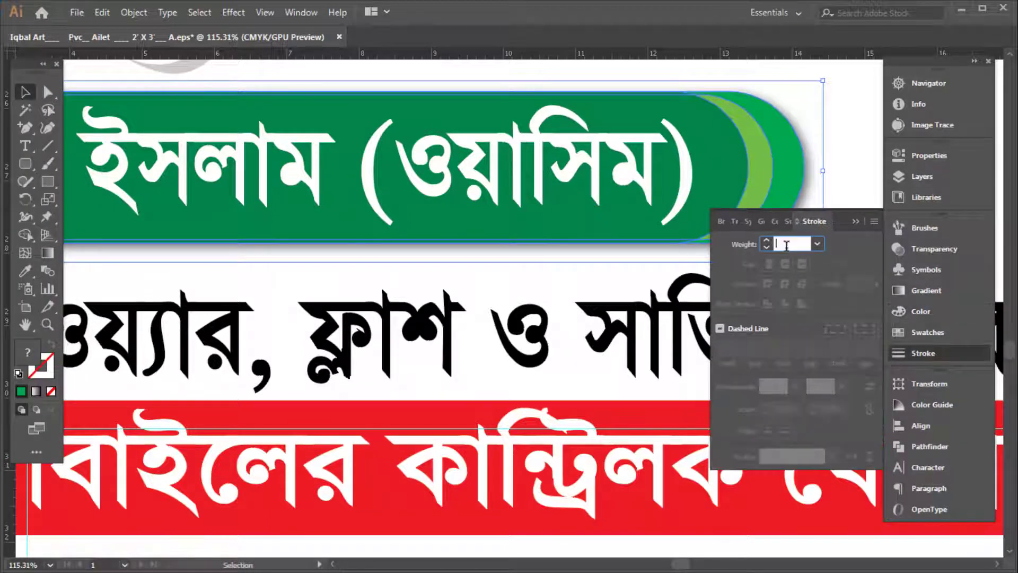
type("5")
key("Return")
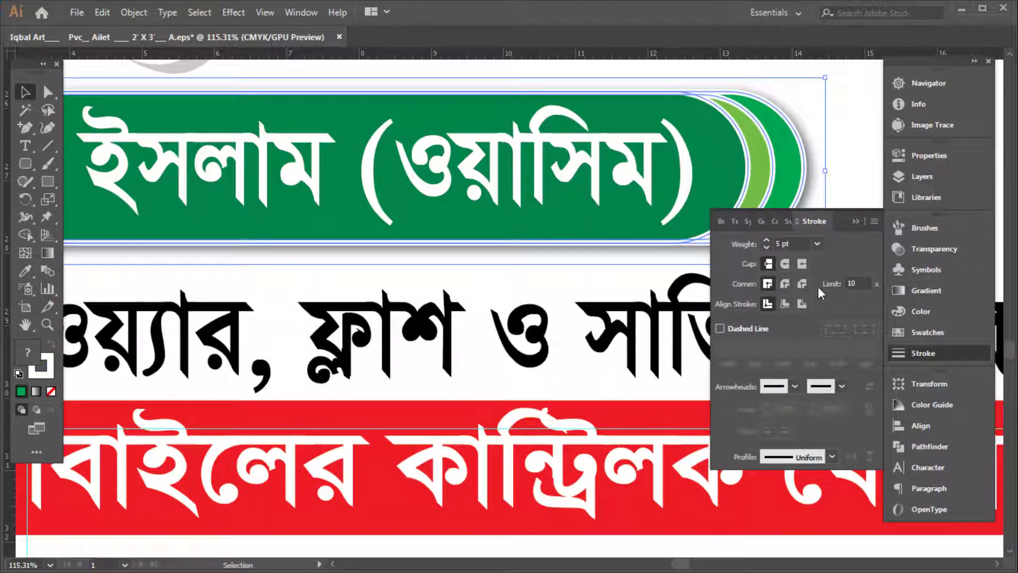
left_click(784, 285)
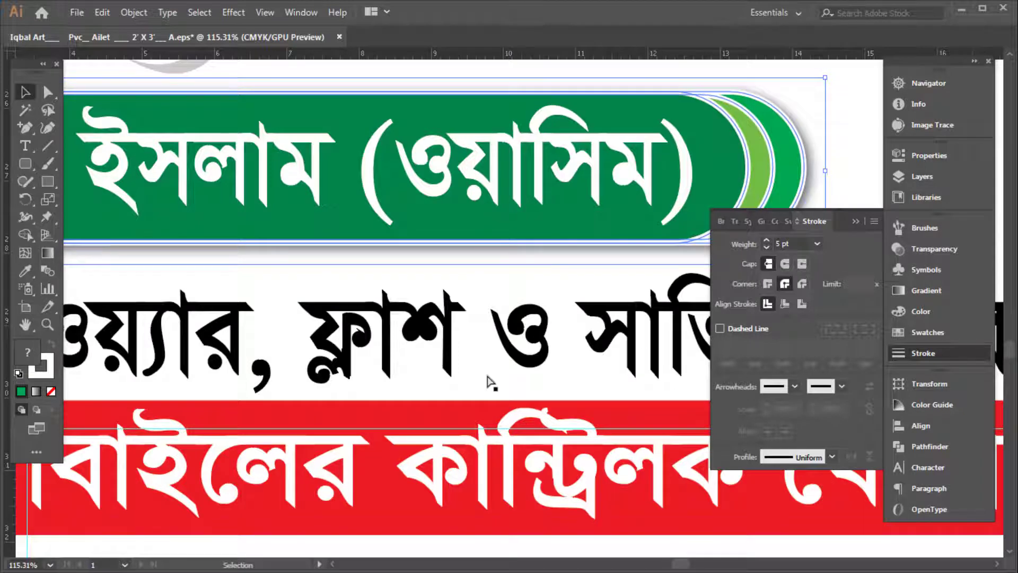
key("Tab")
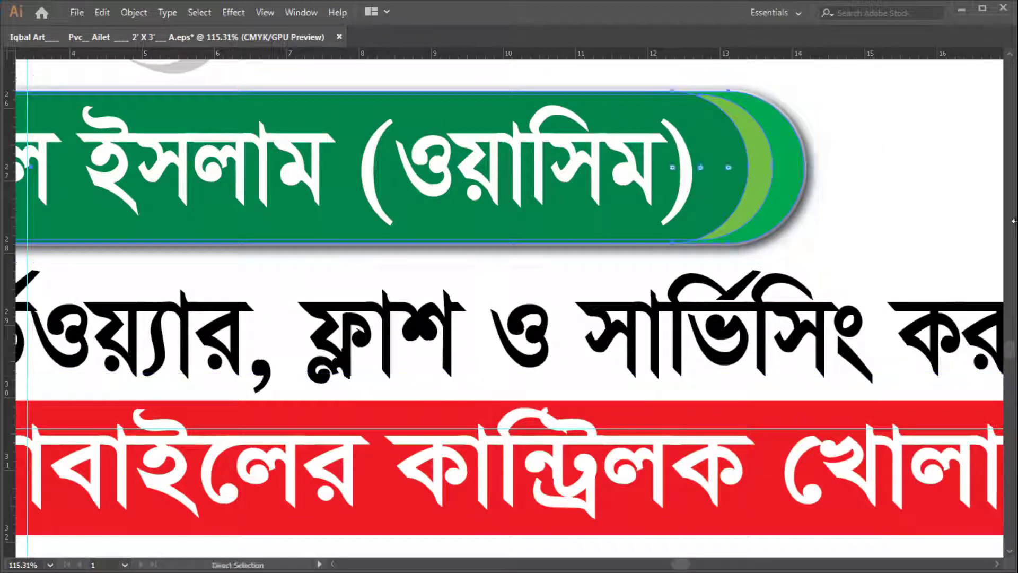
key("Tab")
left_click(787, 243)
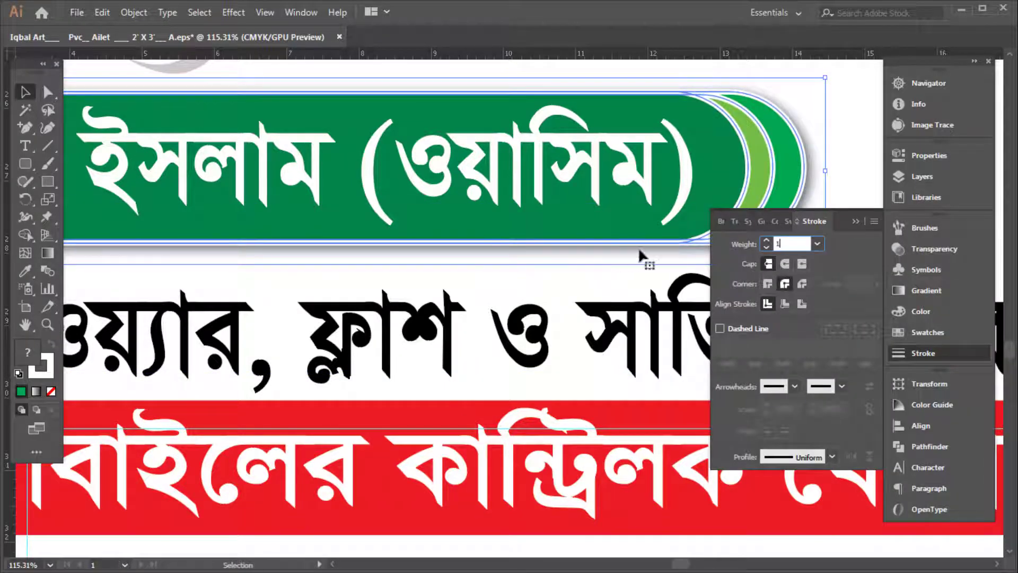
type("1")
key("Return")
key("Tab")
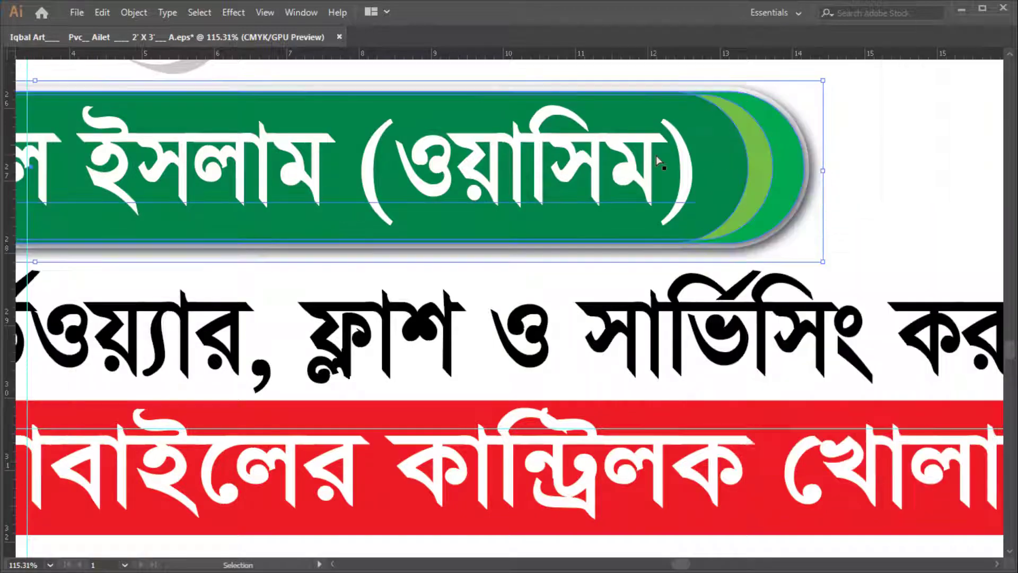
scroll(657, 159, "down", 5)
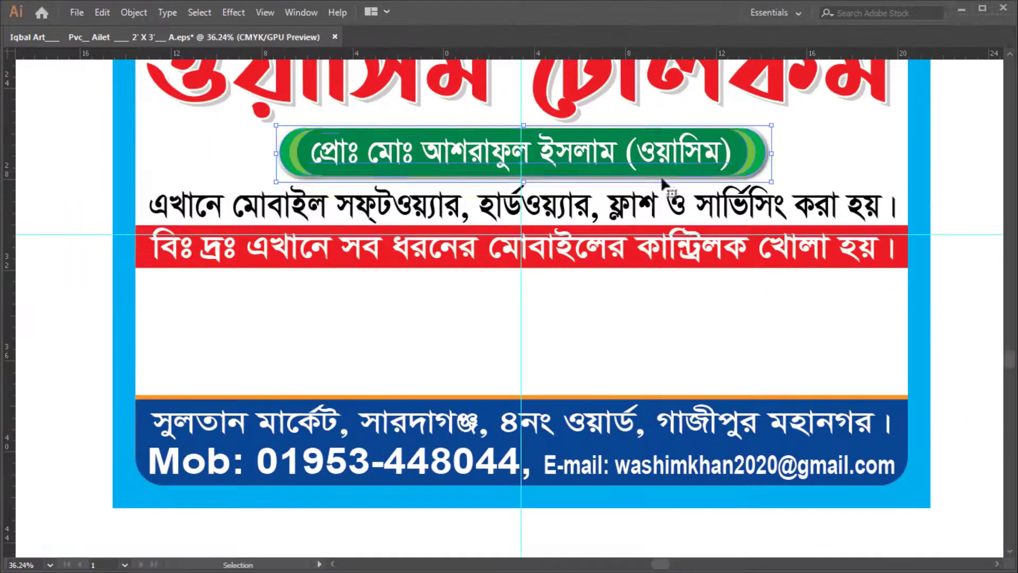
Deselect, bring the whole board into view, and save the file as A.eps
left_click(662, 180)
left_click(624, 205)
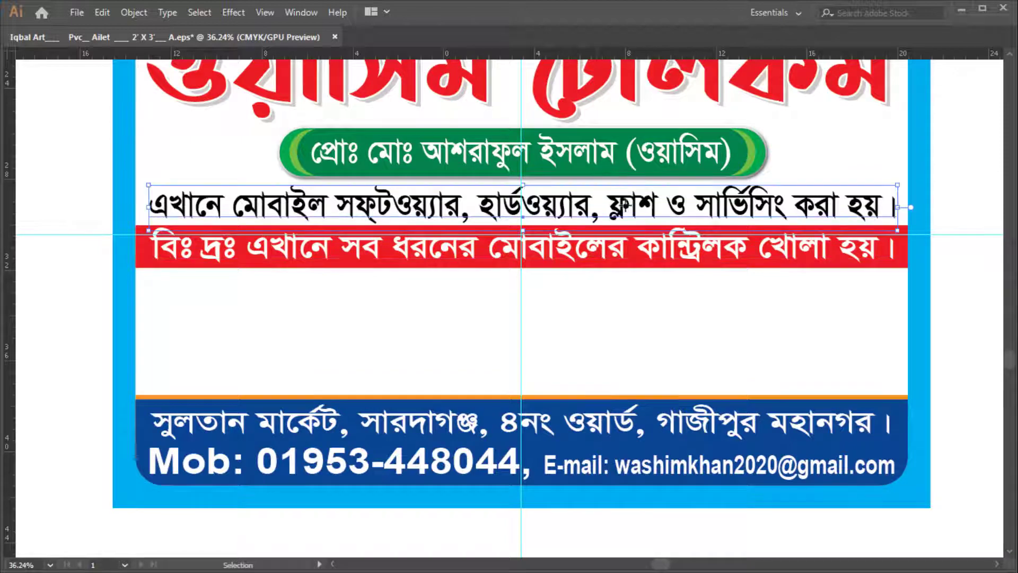
left_click_drag(643, 200, 532, 250)
left_click(925, 247)
key("ctrl+k")
key("Escape")
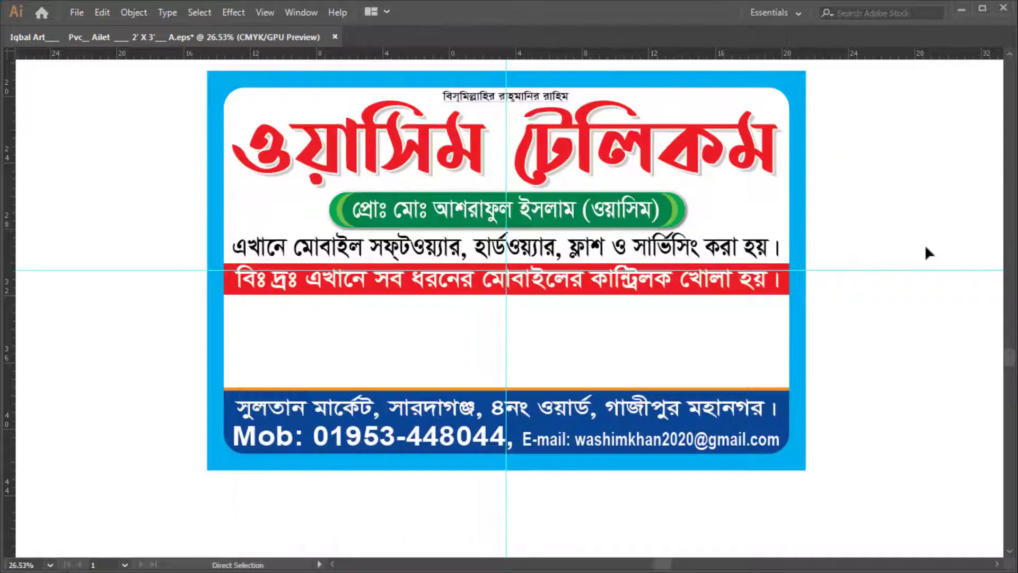
key("ctrl+s")
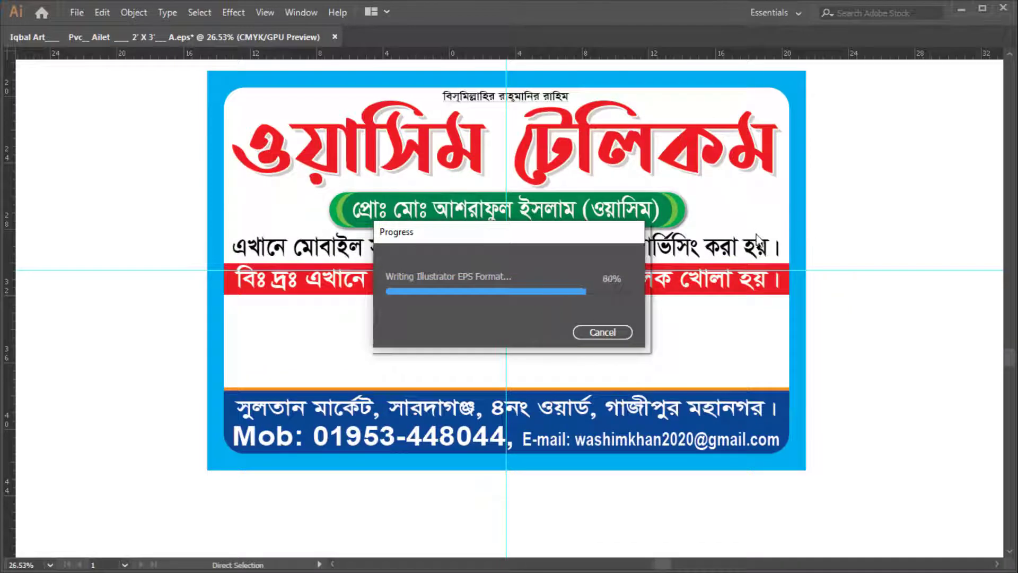
Select the white background rectangle with the whole signboard in view
key("Tab")
left_click(414, 327)
left_click_drag(602, 183, 584, 186)
left_click_drag(585, 186, 484, 171)
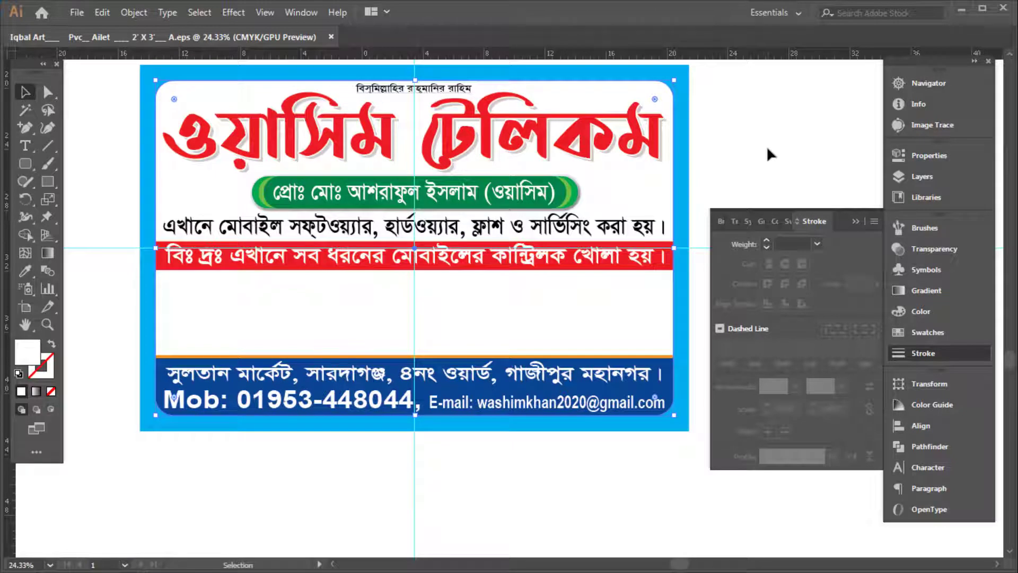
Fill the background with a 90° linear gradient and switch its dark stop to CMYK
key("Tab")
key("Tab")
left_click(927, 289)
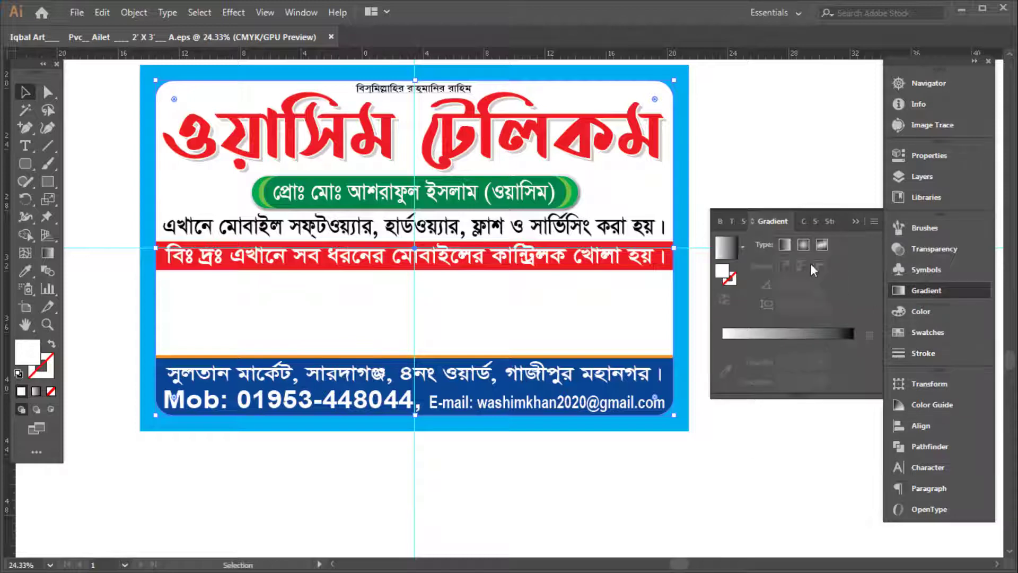
left_click(785, 244)
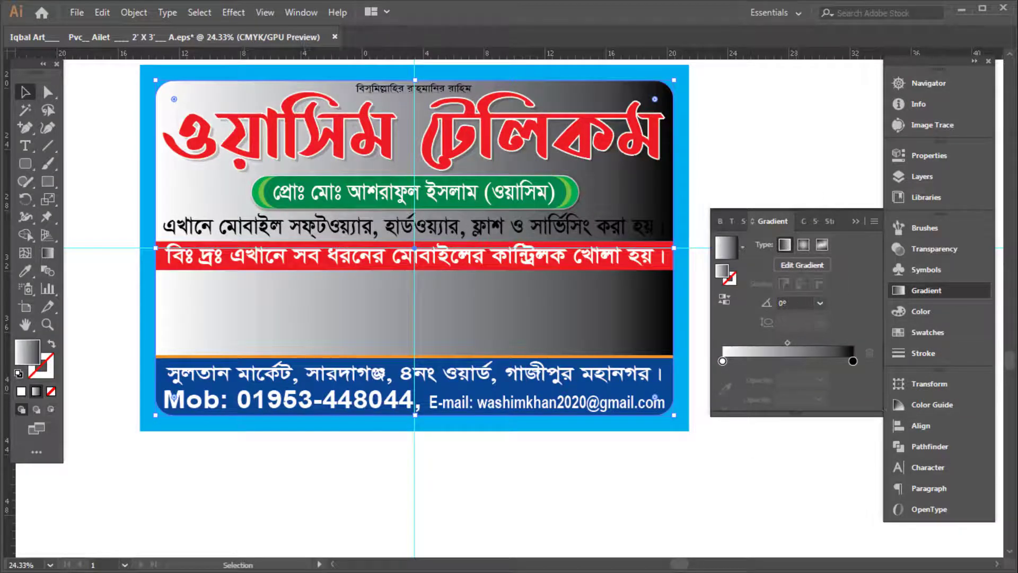
type("90")
key("Return")
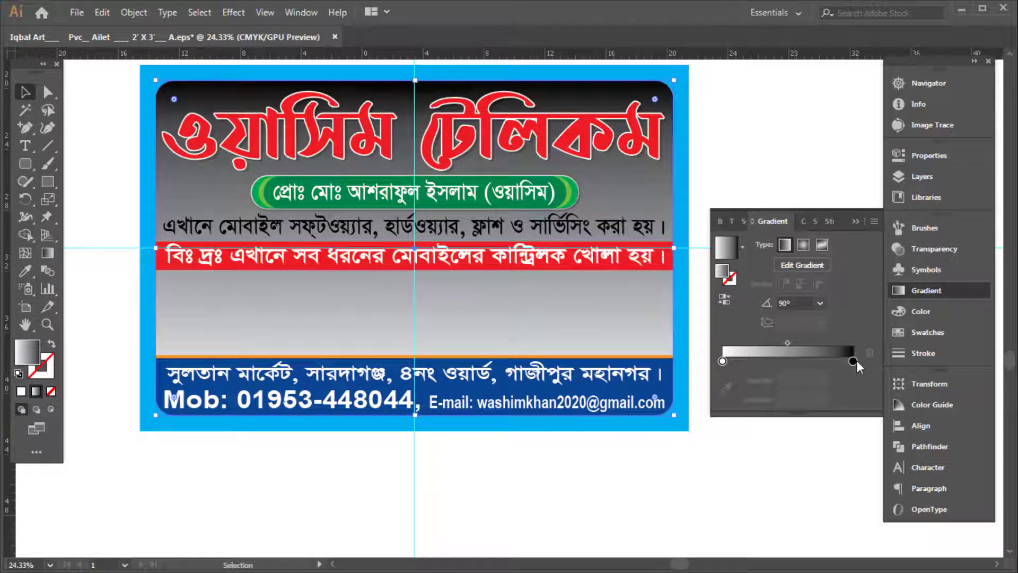
left_click(855, 361)
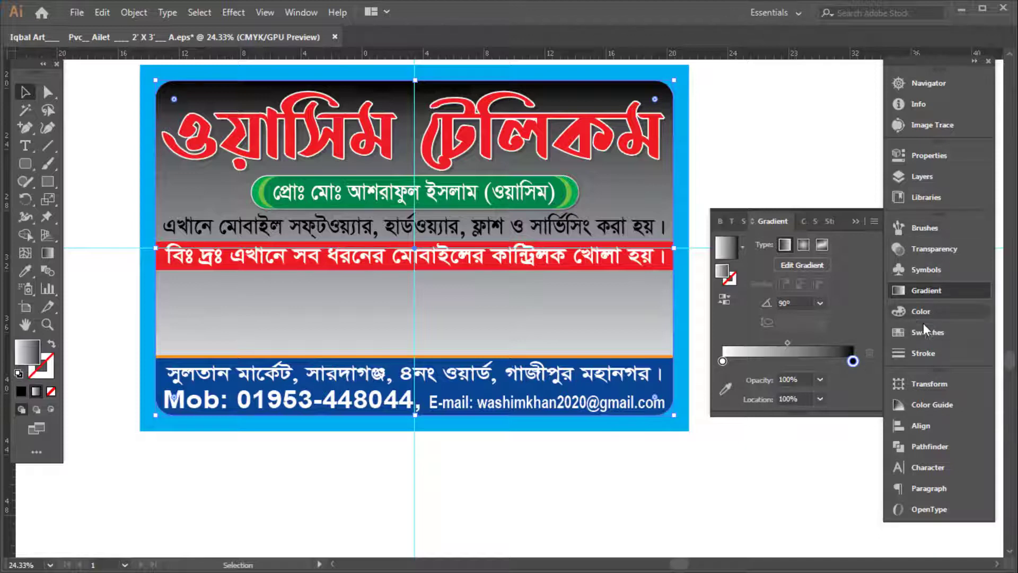
left_click(921, 312)
left_click(873, 221)
left_click(861, 296)
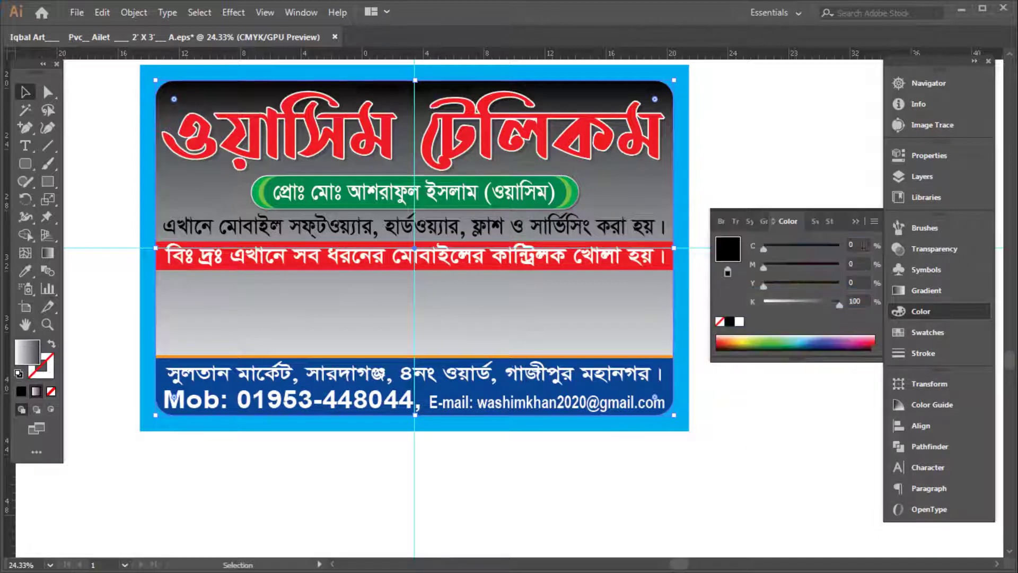
Make the dark stop yellow CMYK 0/10/100/0 and drag the white stop to about 58%
type("20")
key("Tab")
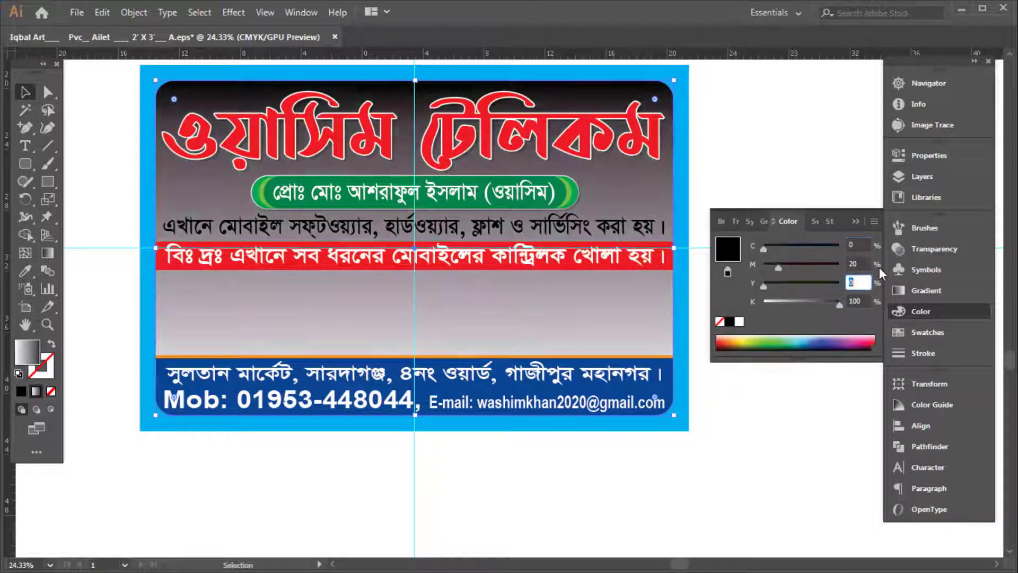
type("100")
key("Tab")
type("0")
key("Tab")
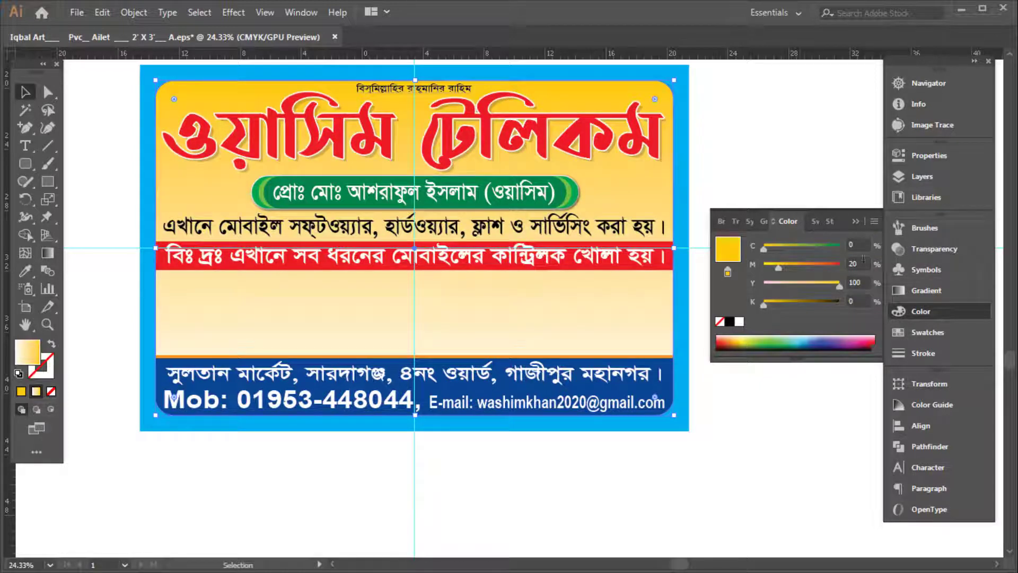
type("10")
key("Return")
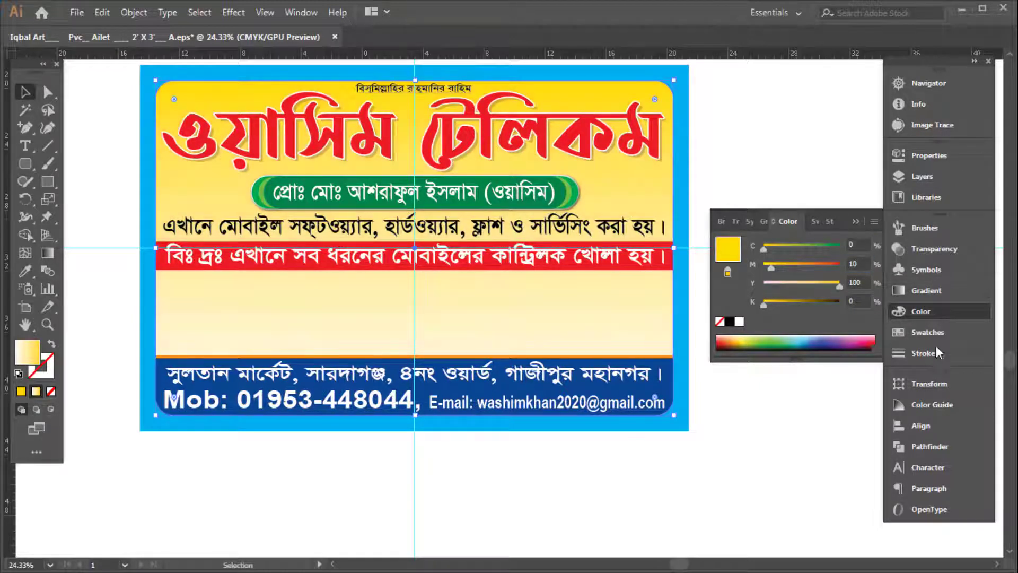
left_click(926, 291)
left_click_drag(727, 361, 805, 362)
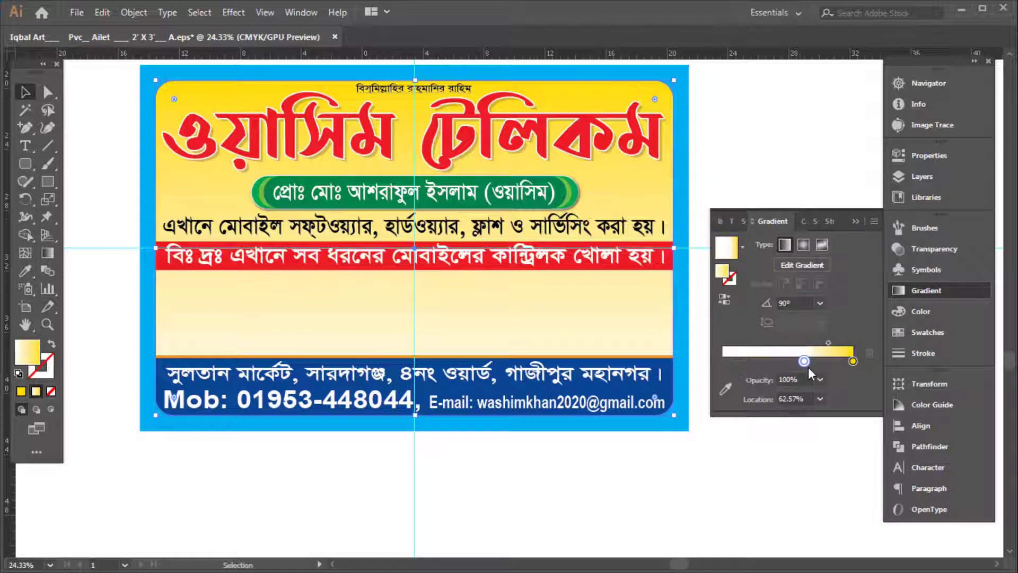
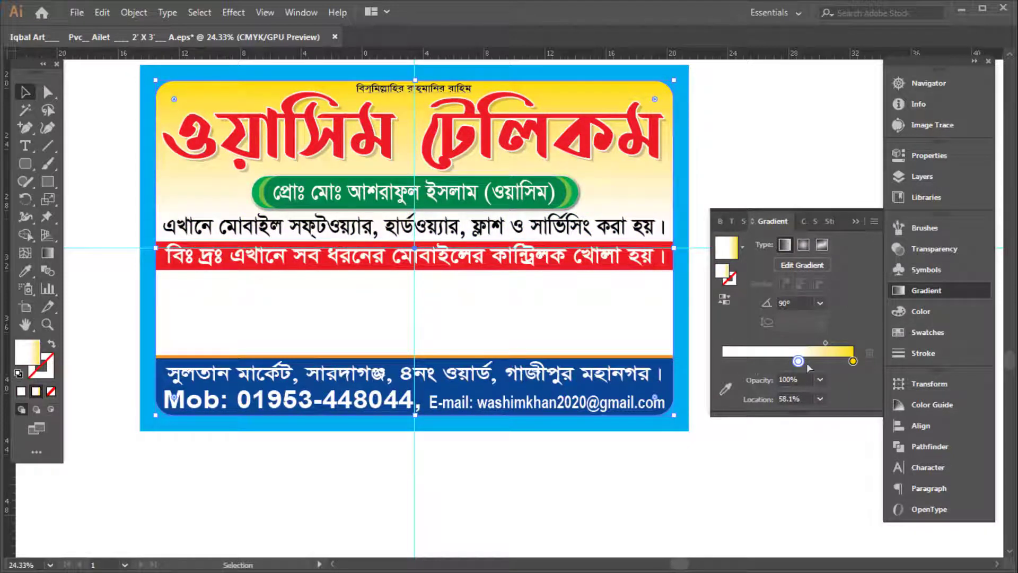
Duplicate a gradient stop to the far left end and make it pure cyan
left_click_drag(851, 361, 710, 360)
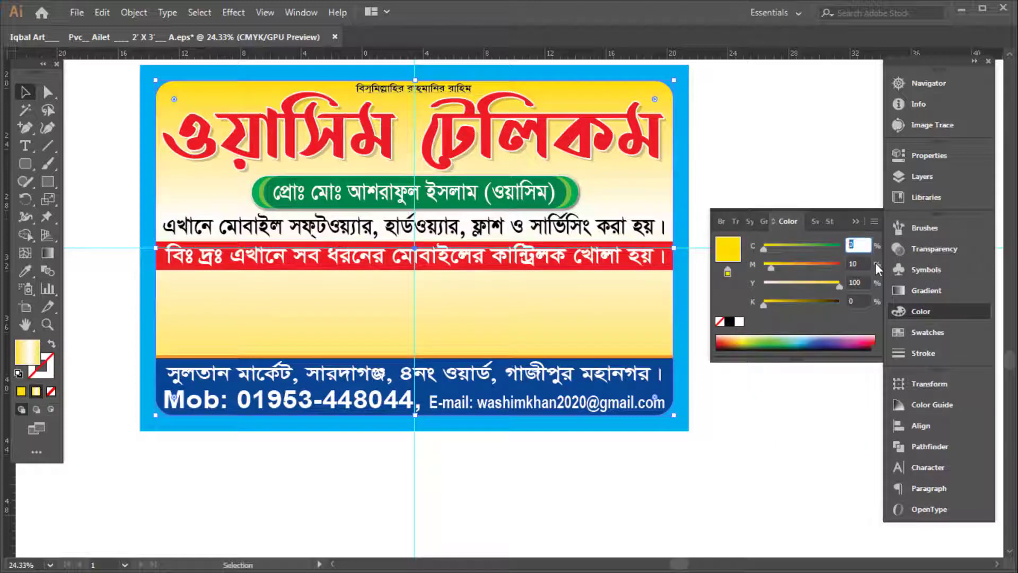
type("0")
key("Tab")
type("0")
key("Tab")
type("0")
key("Tab")
type("0")
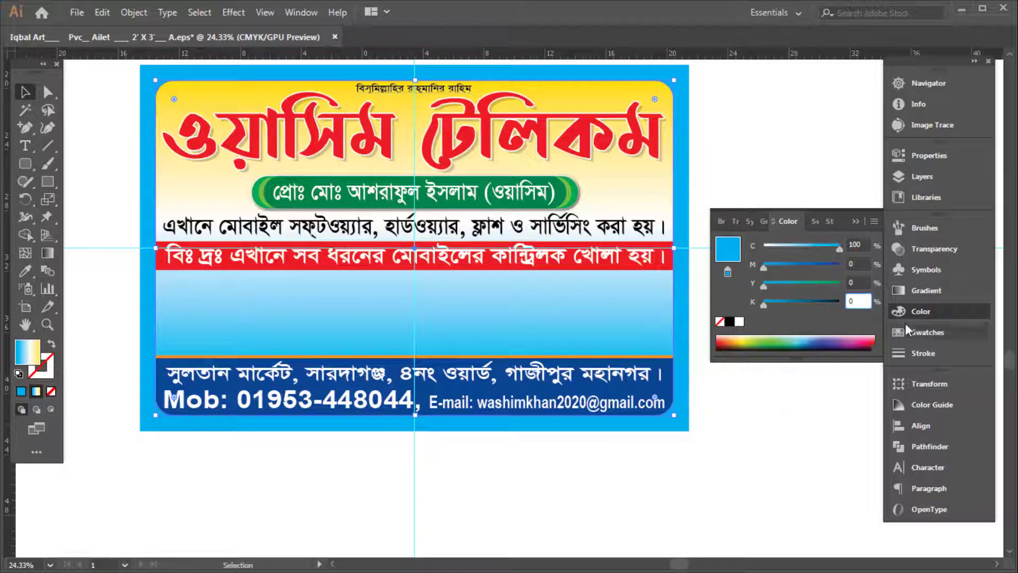
Add a second white stop at about 31.84%, then deselect and hide the panels to preview
left_click(939, 292)
left_click_drag(798, 361, 763, 362)
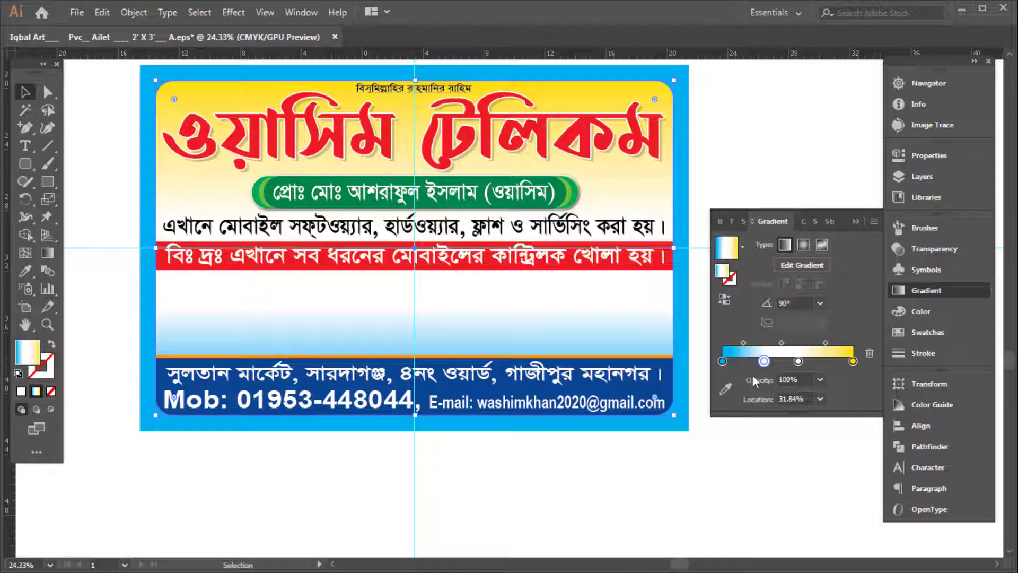
left_click(777, 182)
key("Tab")
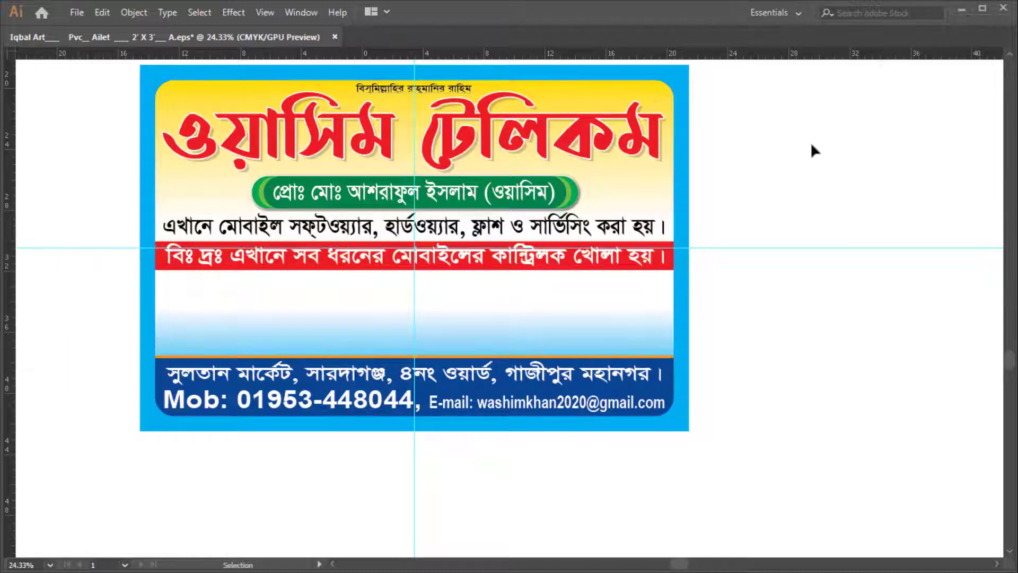
Save the signboard as EPS and give the small top Bengali line a 2 pt stroke
key("ctrl+s")
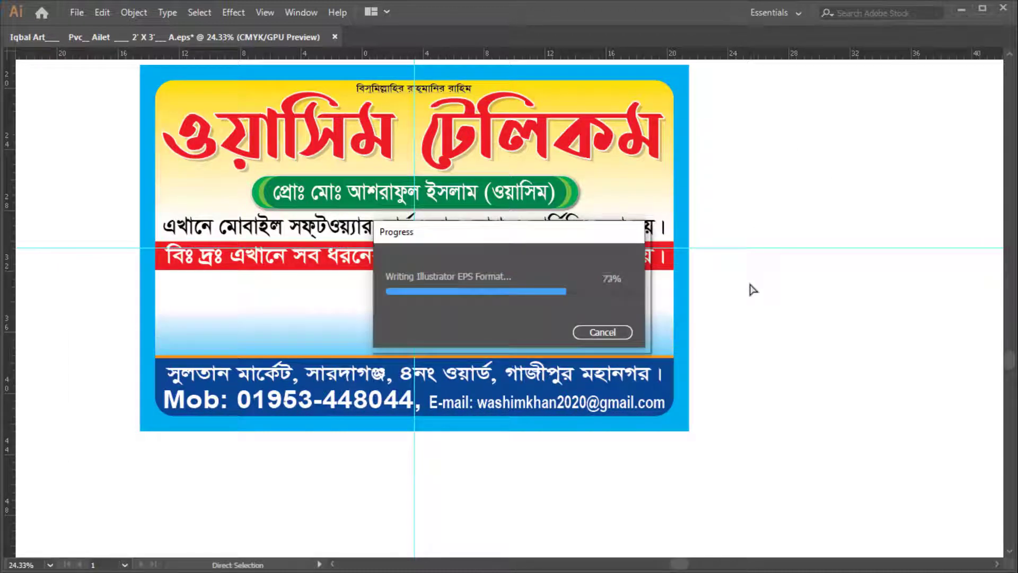
left_click(413, 80)
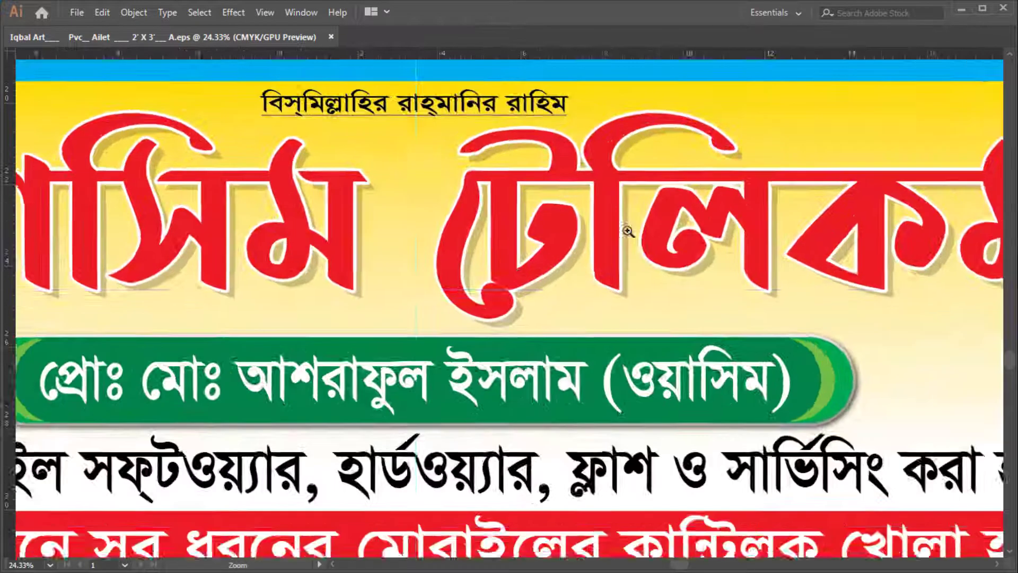
left_click(520, 190, "ctrl")
key("Tab")
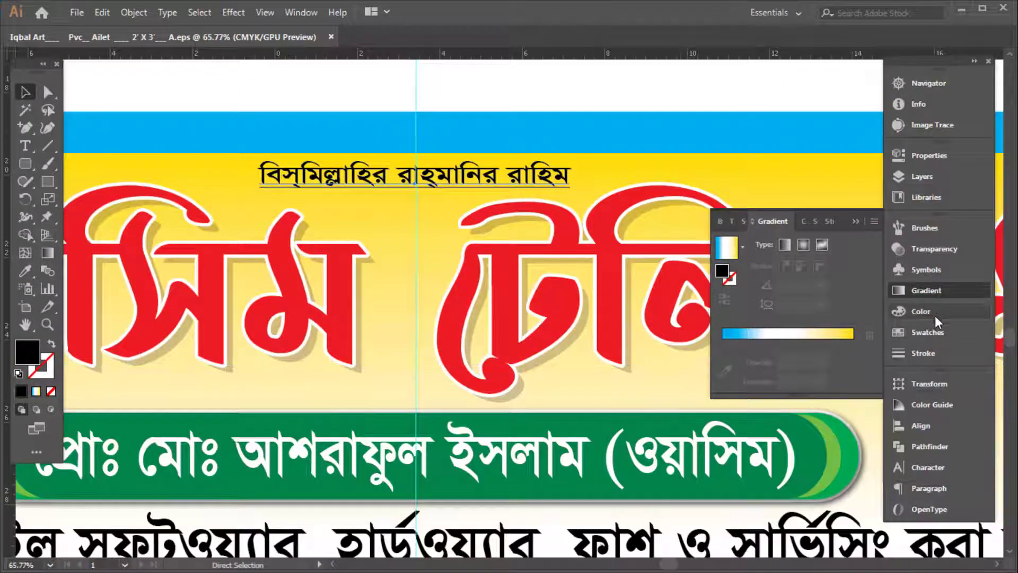
left_click(923, 353)
type("2")
key("Return")
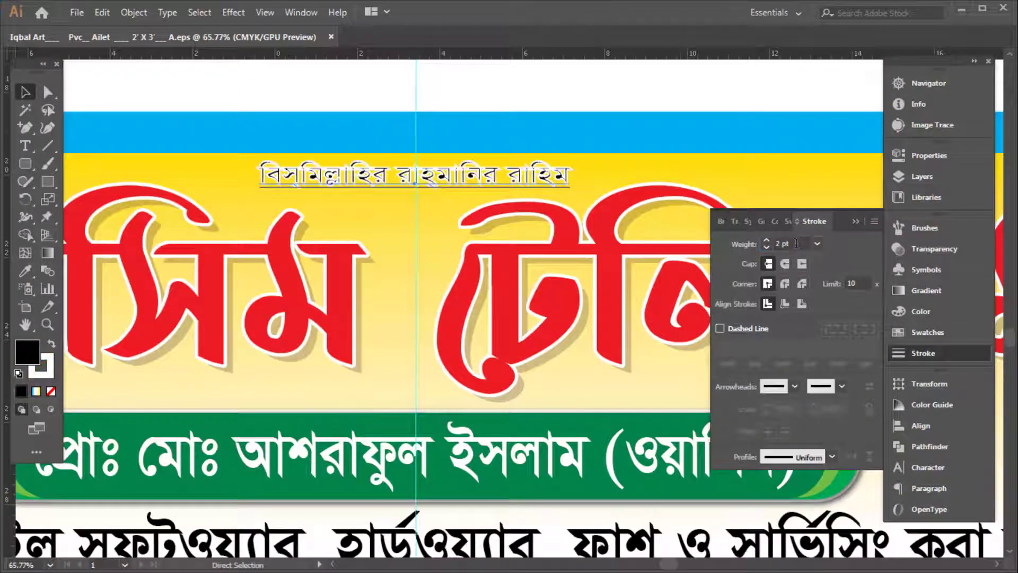
Select the big red shop name and check its colour settings
left_click(439, 269)
key("Tab")
key("Tab")
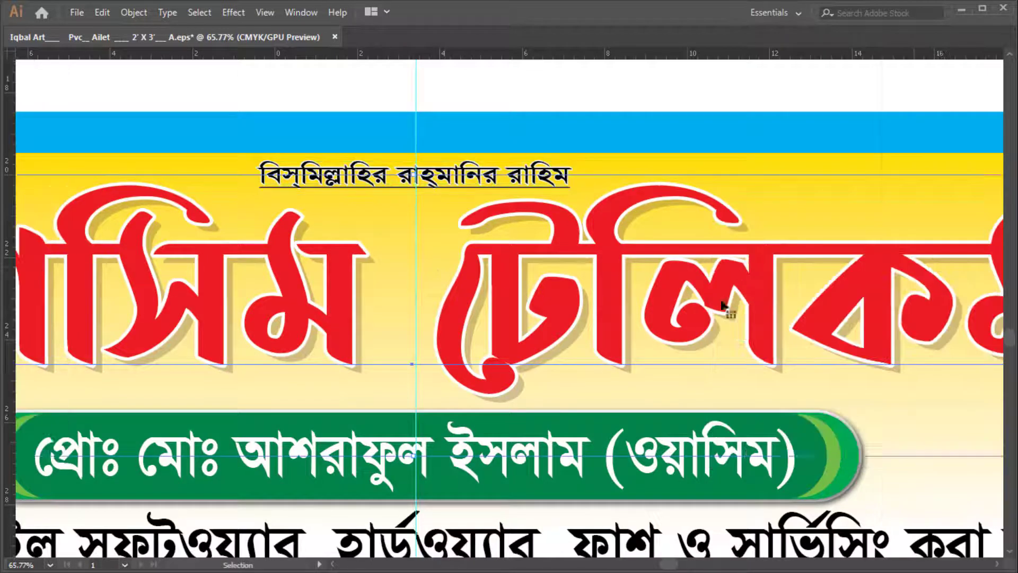
left_click(956, 317)
key("Tab")
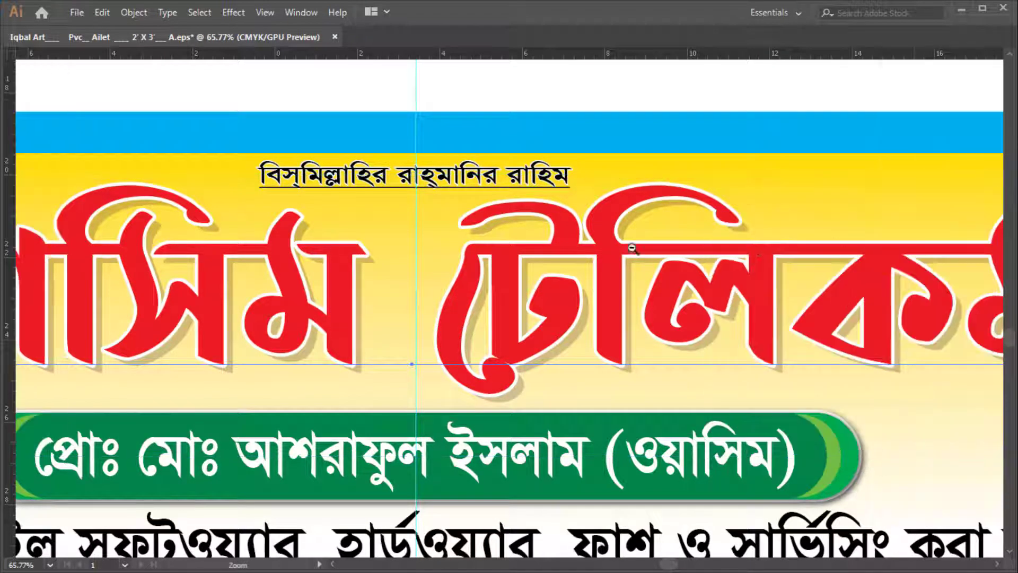
Zoom out to the whole signboard and start opening an image from the All Design (G:) drive
key("ctrl+0")
scroll(598, 365, "up", 2)
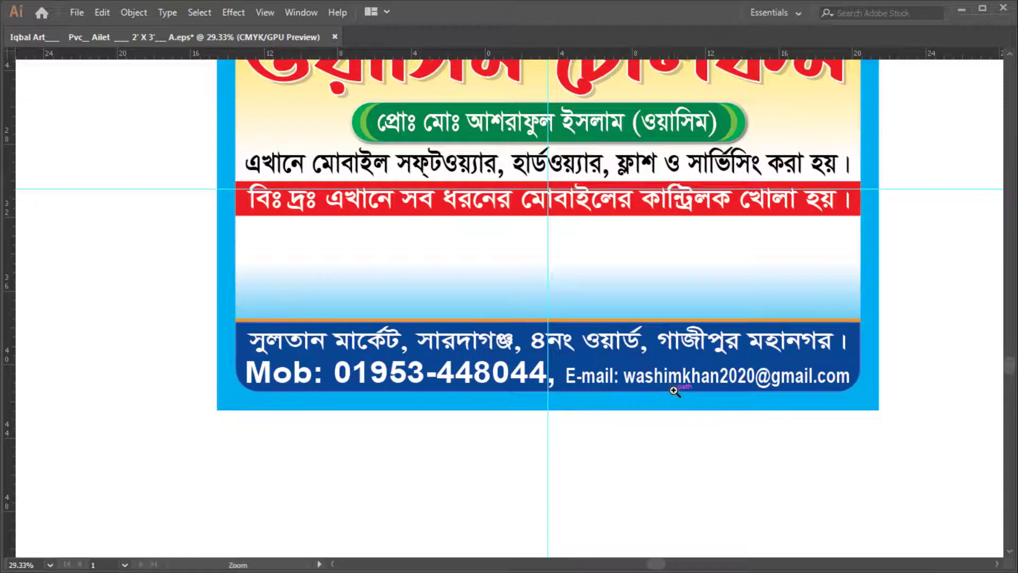
key("ctrl+o")
left_click(74, 343)
Open real-mobile-2x-1400x770.png from the Mobile folder
type("mo")
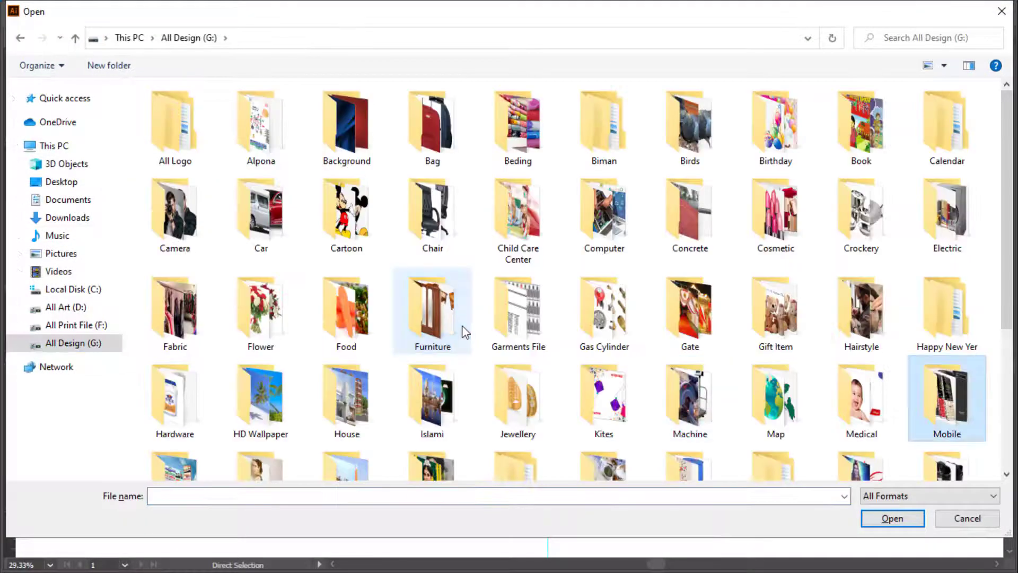
key("Return")
scroll(610, 322, "down", 5)
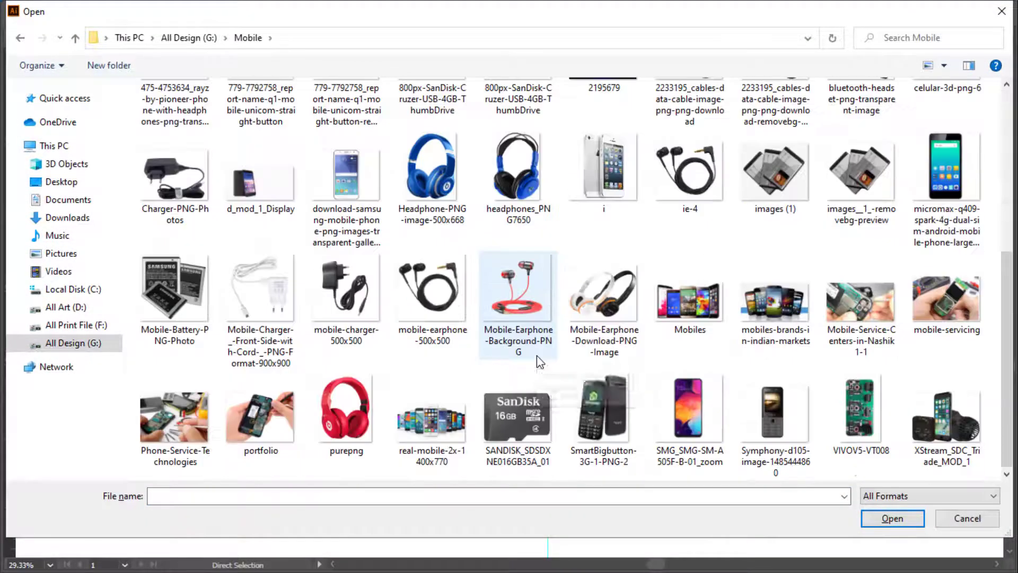
left_click(775, 300)
left_click(432, 439)
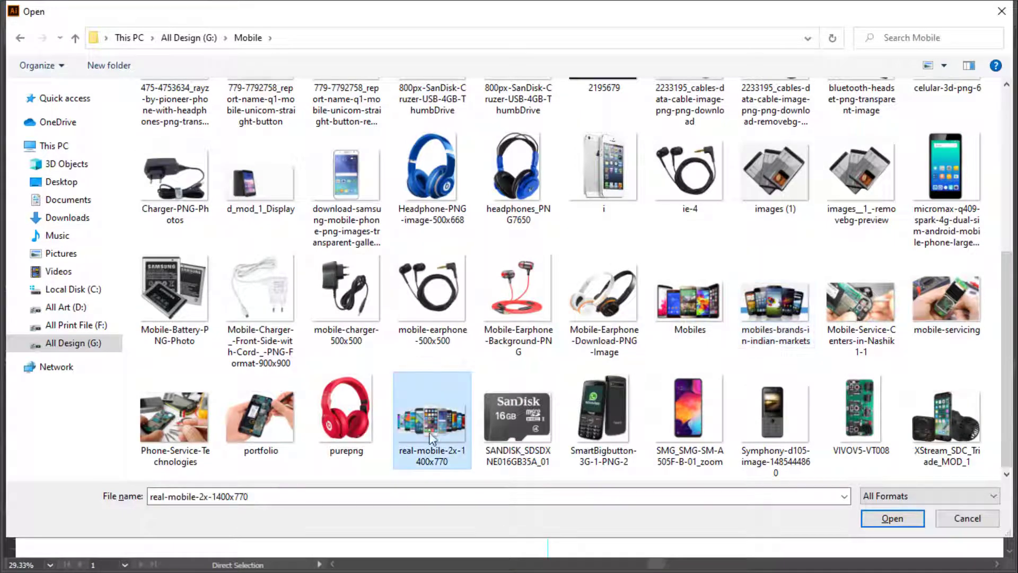
double_click(402, 420)
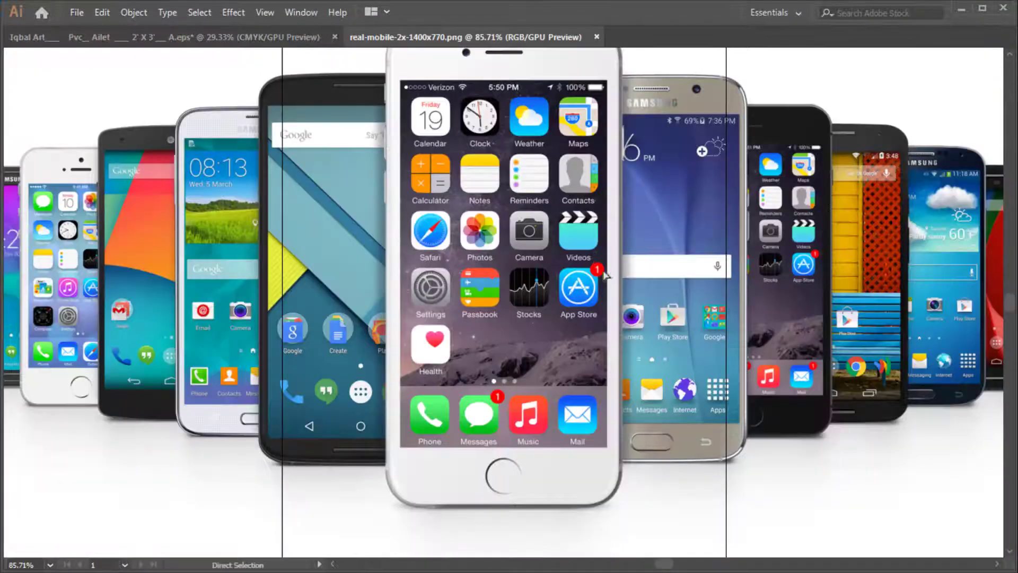
Cut the phones image, close its document without saving, and paste it into the signboard
left_click(621, 294)
key("ctrl+x")
key("ctrl+w")
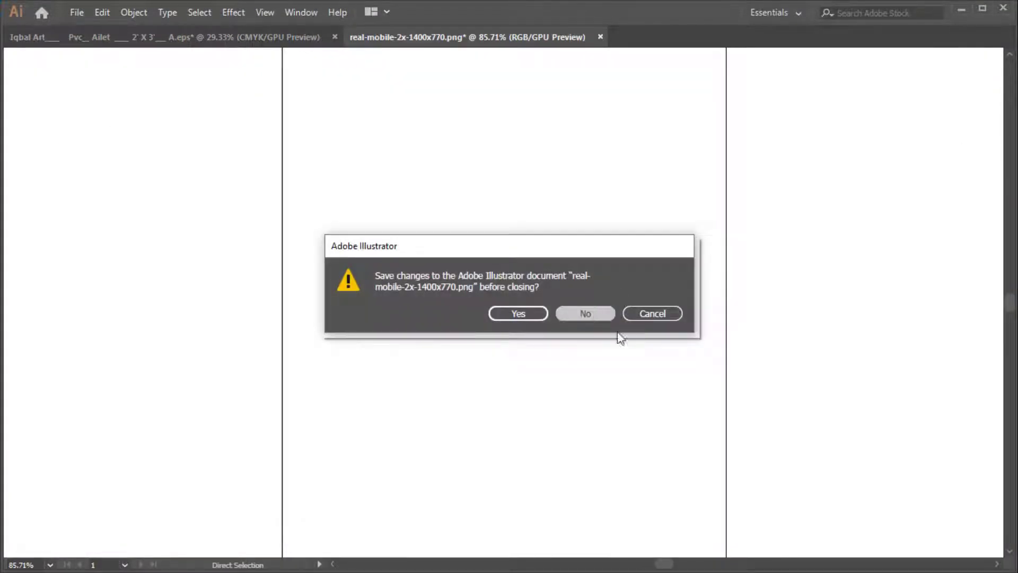
left_click(585, 314)
key("ctrl+v")
Place the phones image on the left of the lower panel, scaled to the panel height
key("z")
left_click_drag(371, 318, 362, 283)
scroll(840, 318, "down", 3)
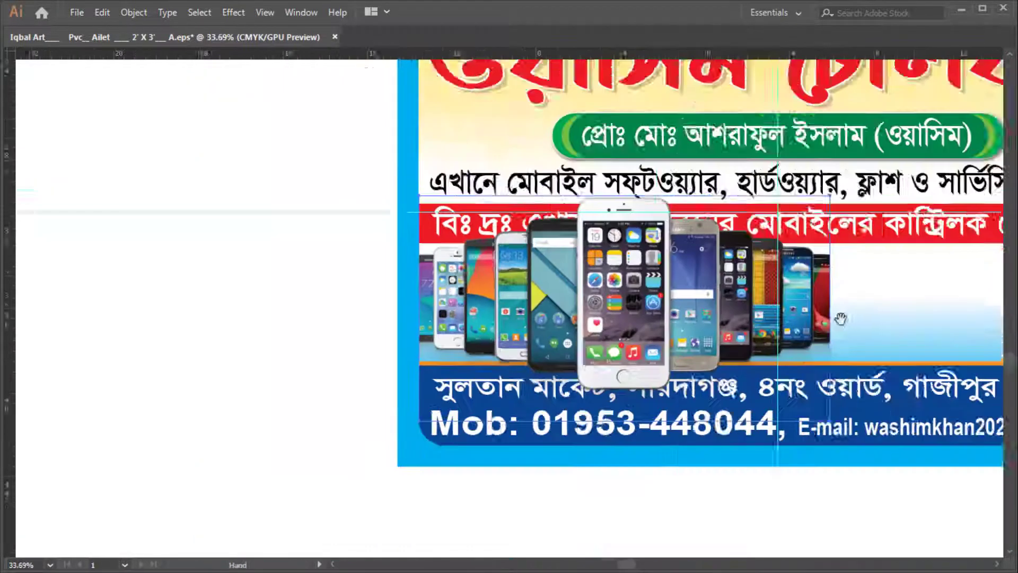
left_click_drag(840, 318, 455, 285)
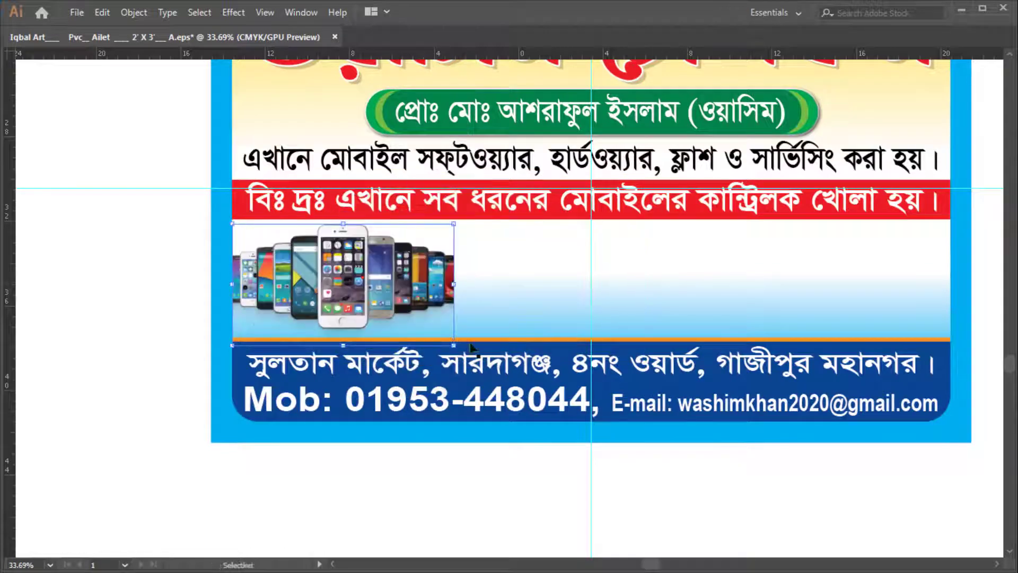
scroll(269, 288, "up", 3)
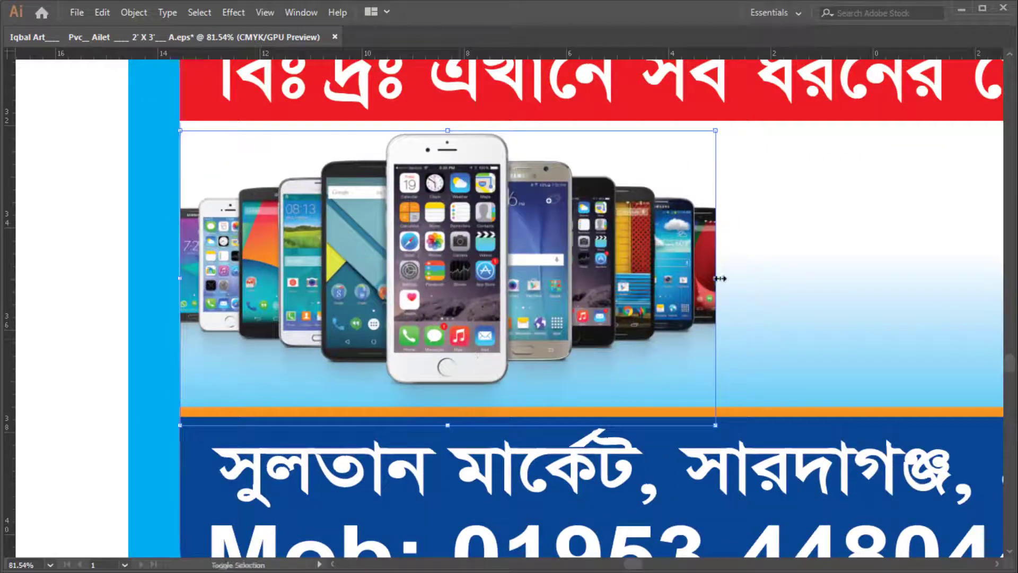
left_click_drag(719, 278, 782, 466)
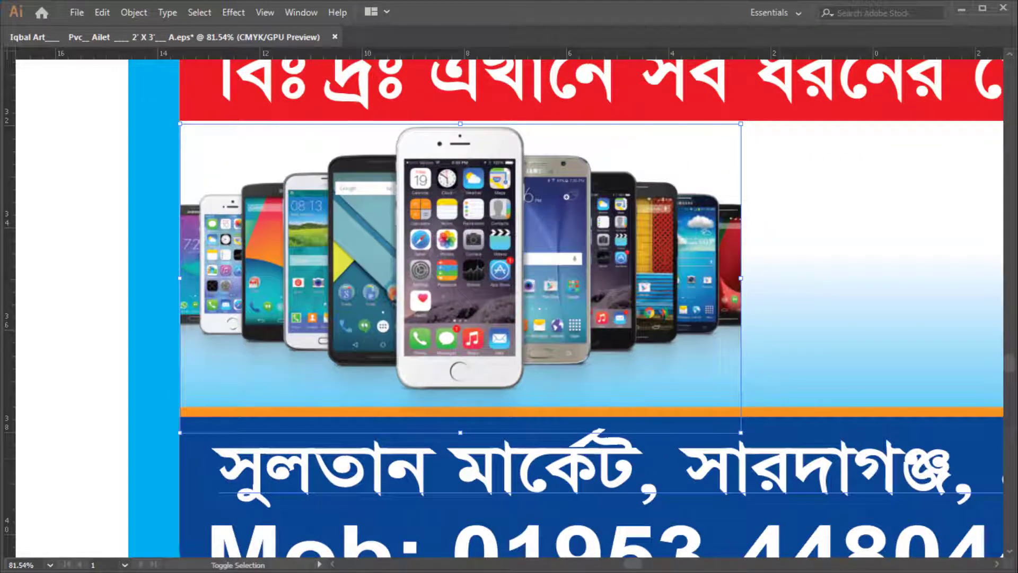
left_click_drag(740, 433, 768, 439)
scroll(674, 315, "down", 3)
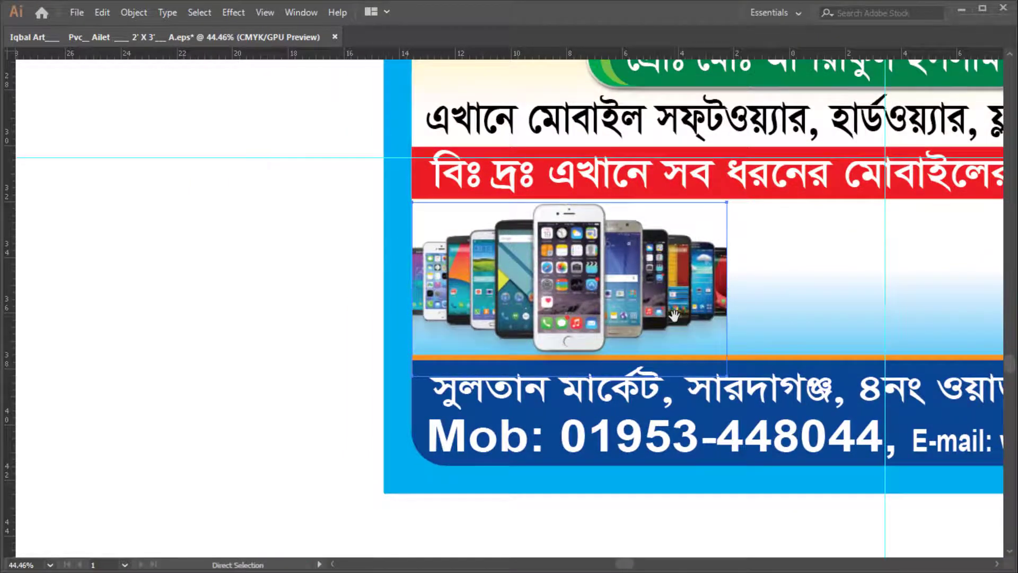
Open the Phone-Service-Technologies repair photo, take it, and close its document without saving
key("ctrl+o")
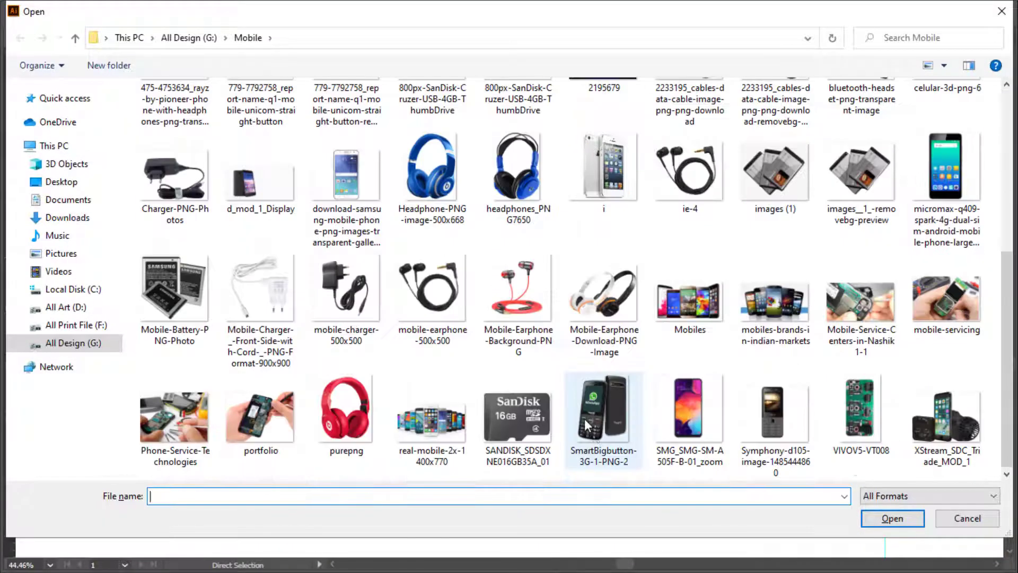
double_click(185, 432)
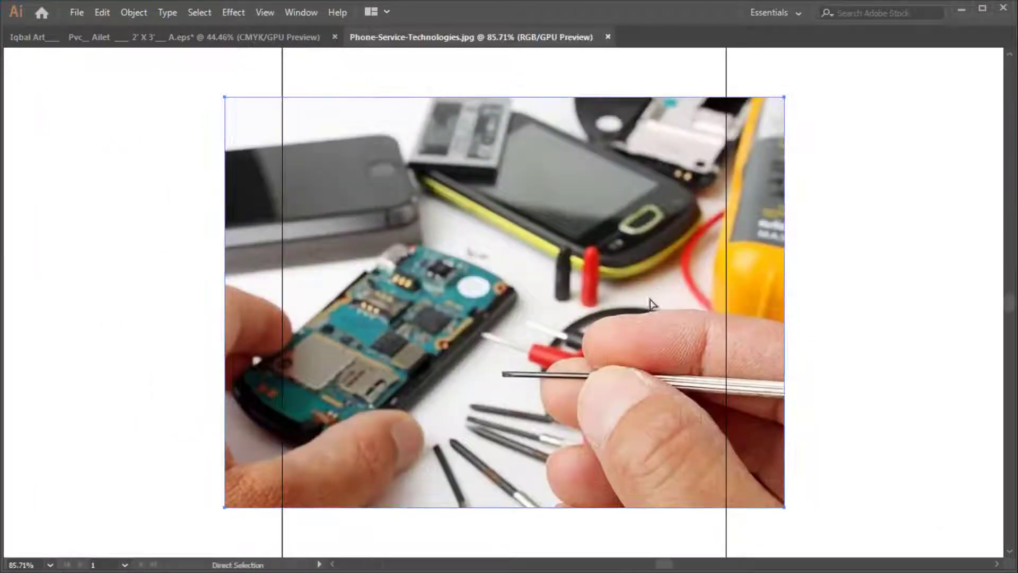
key("ctrl+w")
left_click(581, 315)
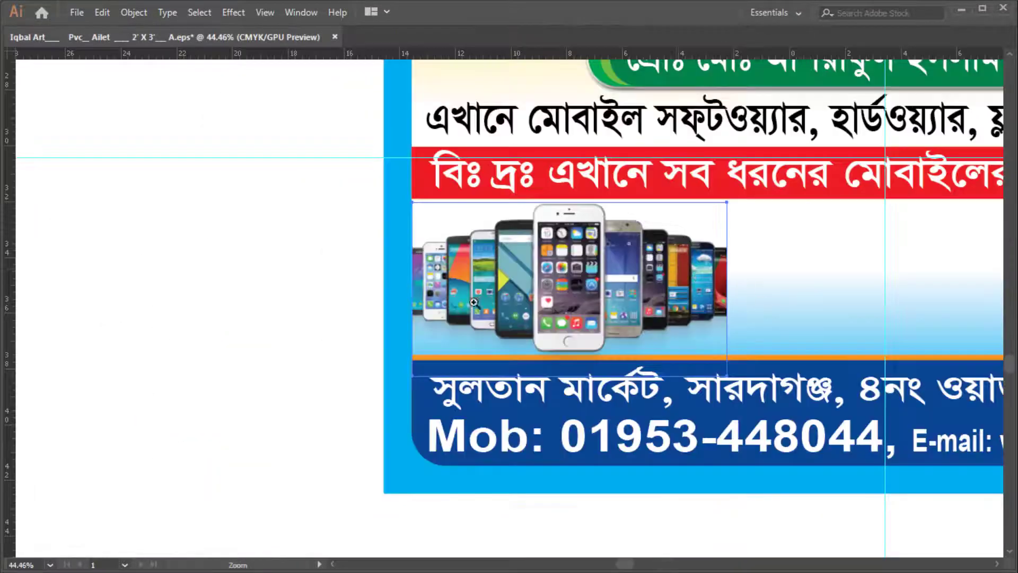
Paste the repair photo into the banner and place it beside the phones image
left_click_drag(473, 302, 316, 307)
left_click_drag(722, 295, 313, 277)
left_click_drag(313, 276, 568, 335)
left_click_drag(297, 342, 823, 276)
key("ctrl+v")
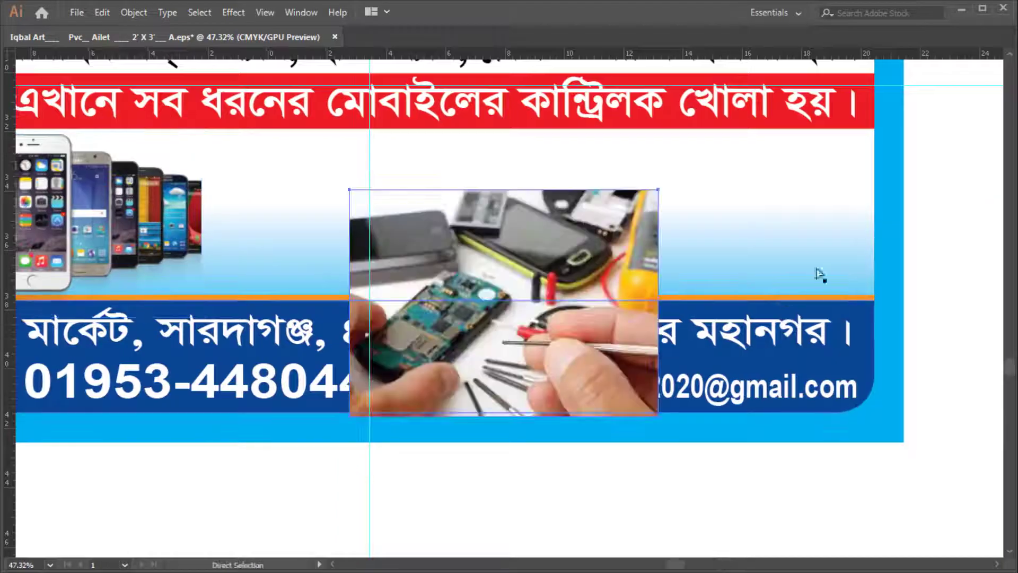
scroll(819, 273, "up", 2)
scroll(615, 351, "up", 1)
left_click_drag(615, 350, 584, 269)
left_click_drag(626, 277, 371, 280)
left_click_drag(413, 281, 810, 281)
left_click_drag(903, 289, 557, 271)
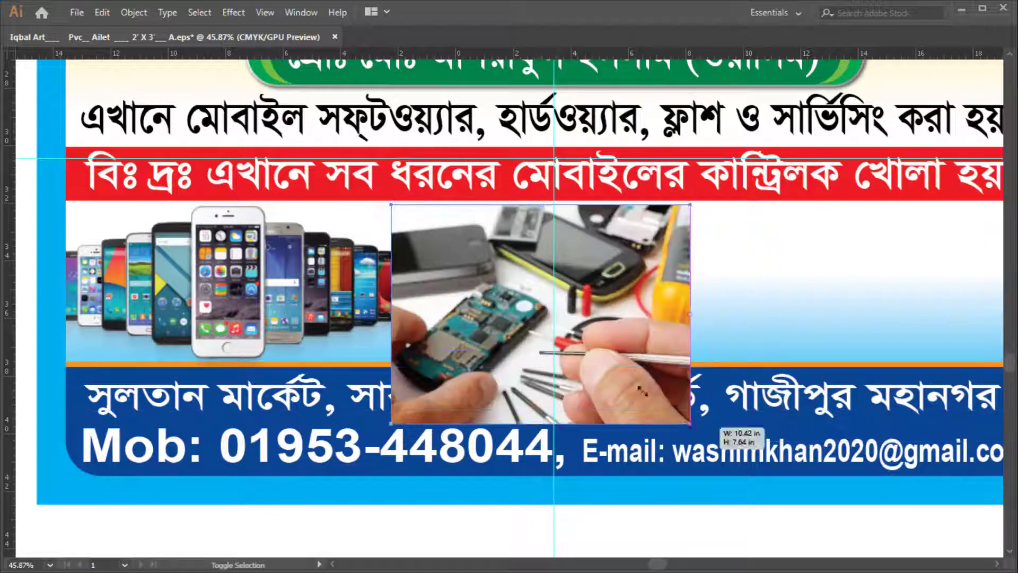
Resize the repair photo to fill the lower panel's height
left_click_drag(642, 390, 575, 352)
scroll(541, 270, "up", 3)
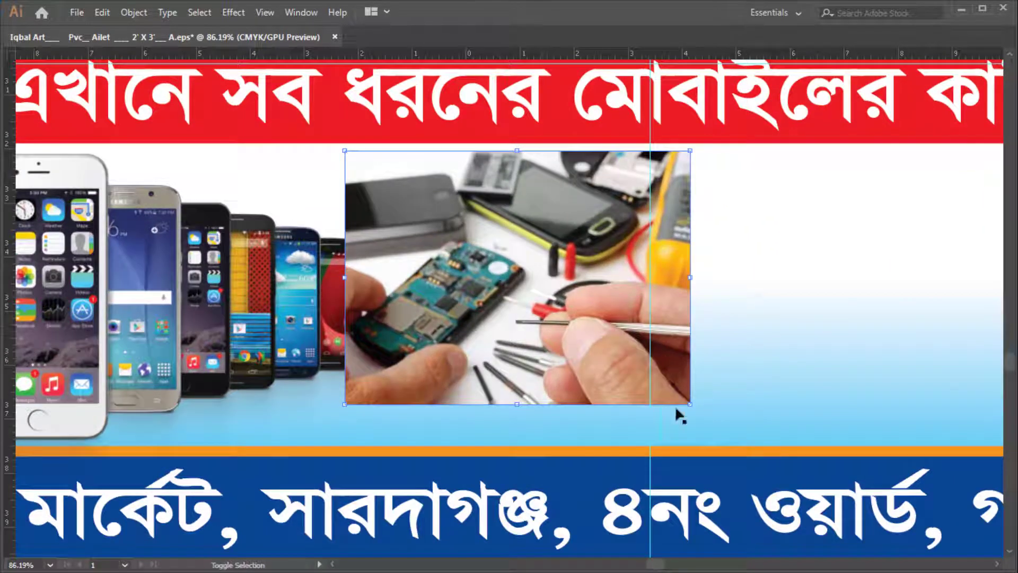
left_click_drag(689, 404, 739, 439)
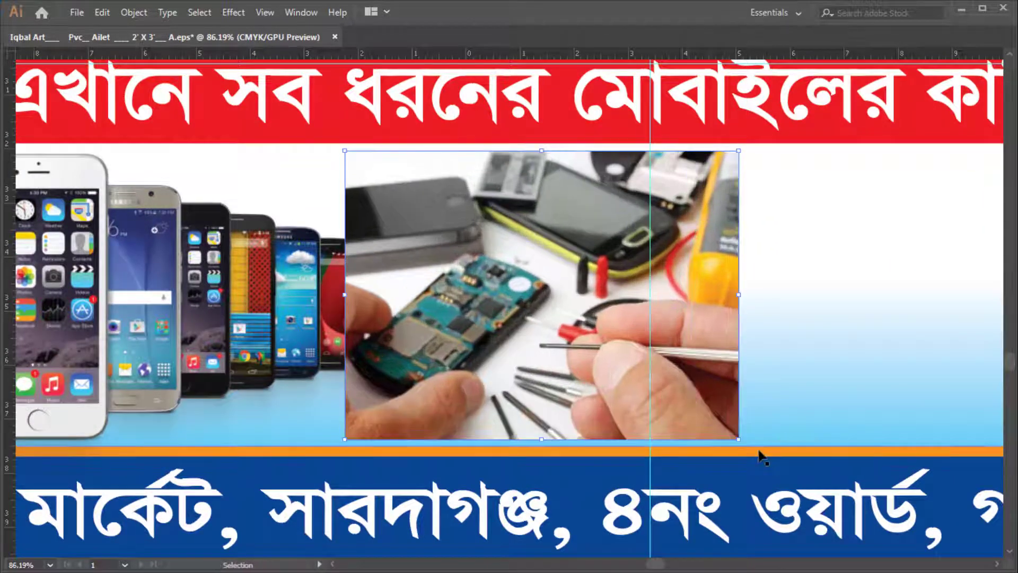
scroll(774, 430, "down", 6)
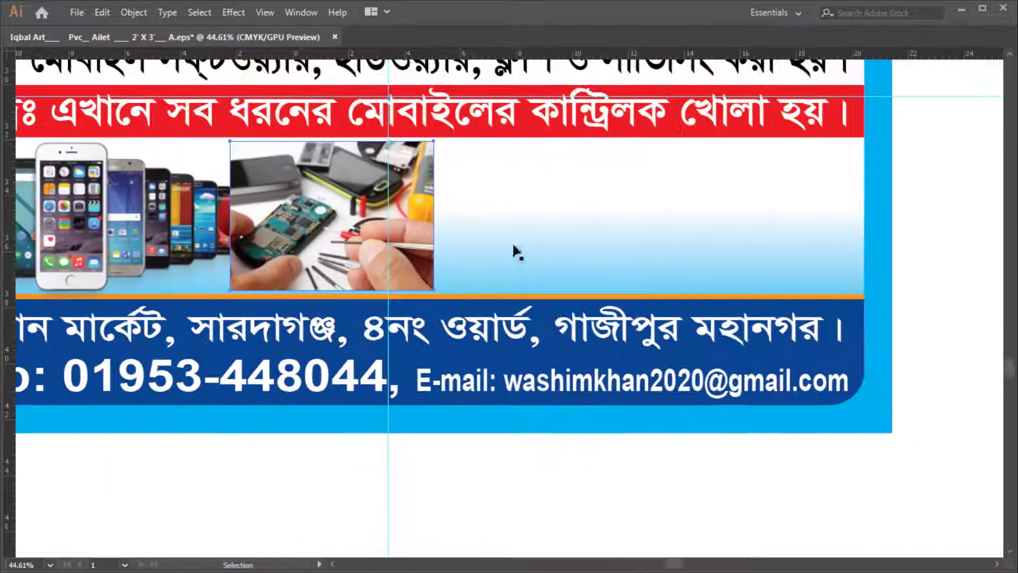
key("Tab")
left_click(901, 290)
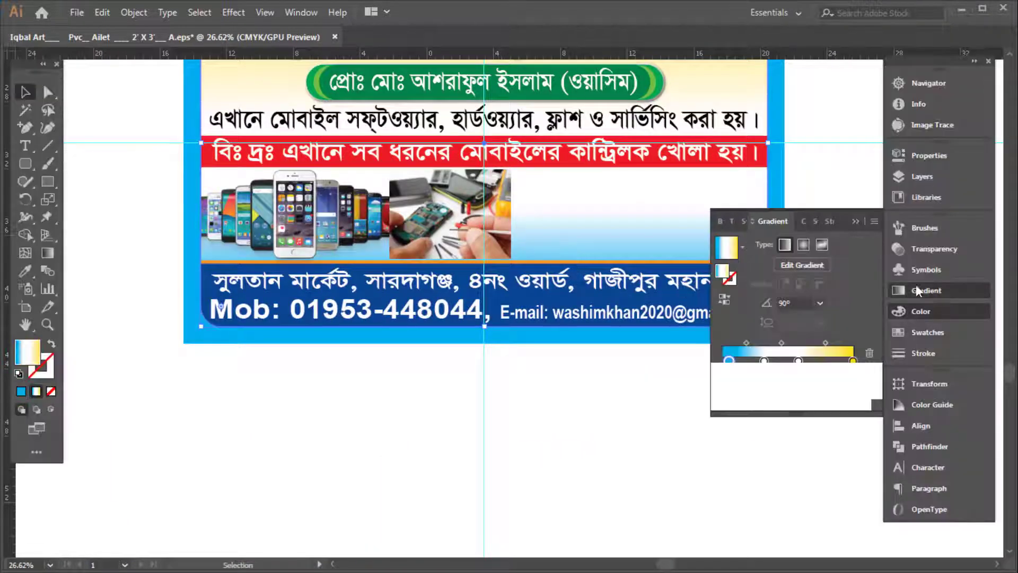
Delete the light-cyan stop so the background gradient runs from white to yellow
left_click_drag(728, 362, 677, 372)
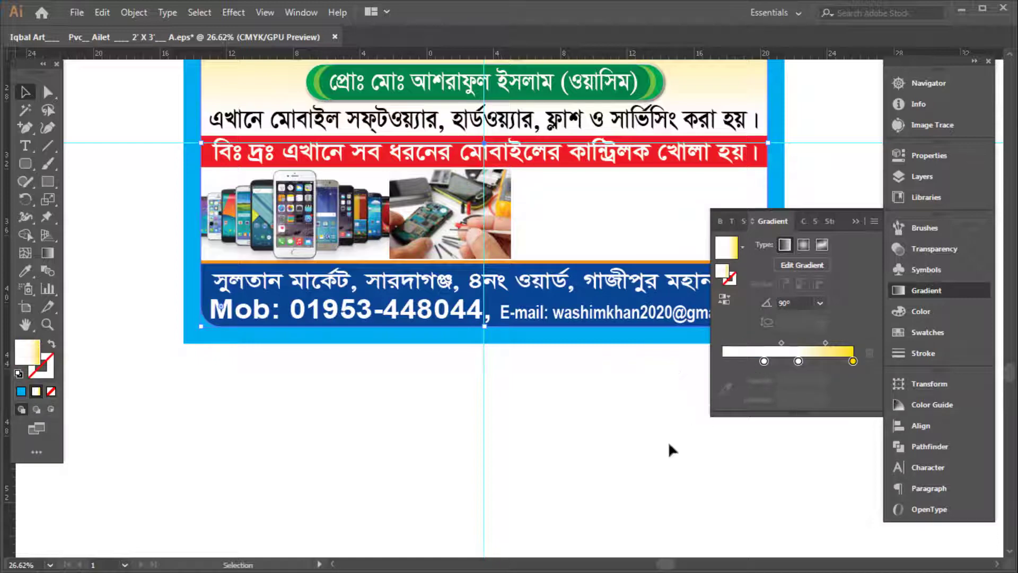
key("Tab")
scroll(600, 232, "up", 5)
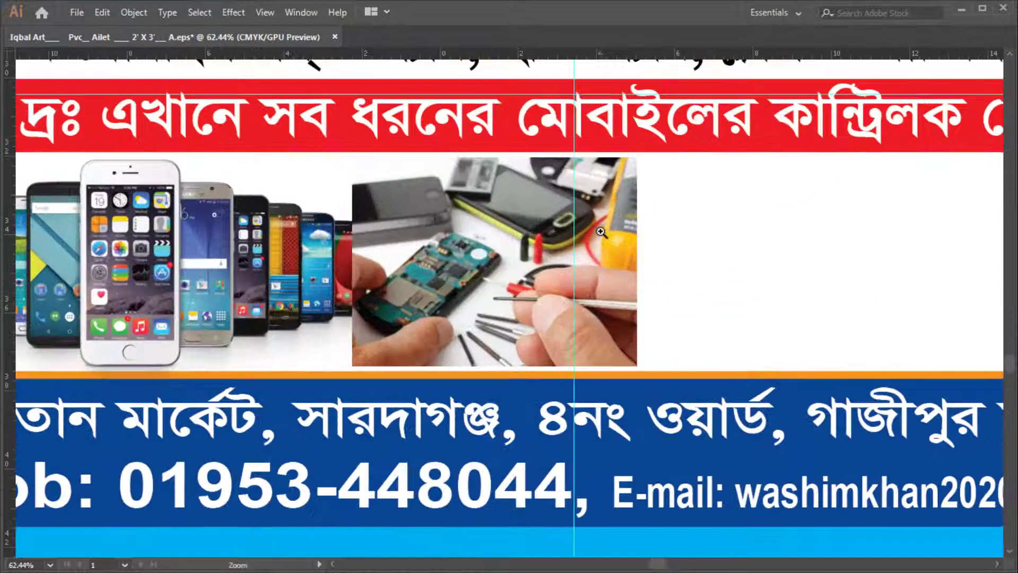
scroll(601, 231, "down", 2)
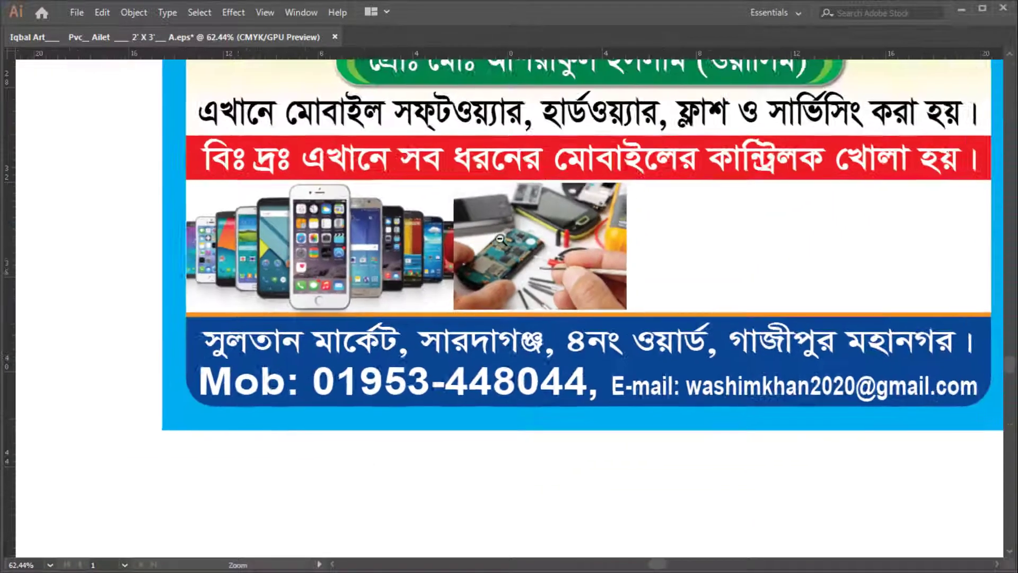
left_click_drag(500, 239, 442, 293)
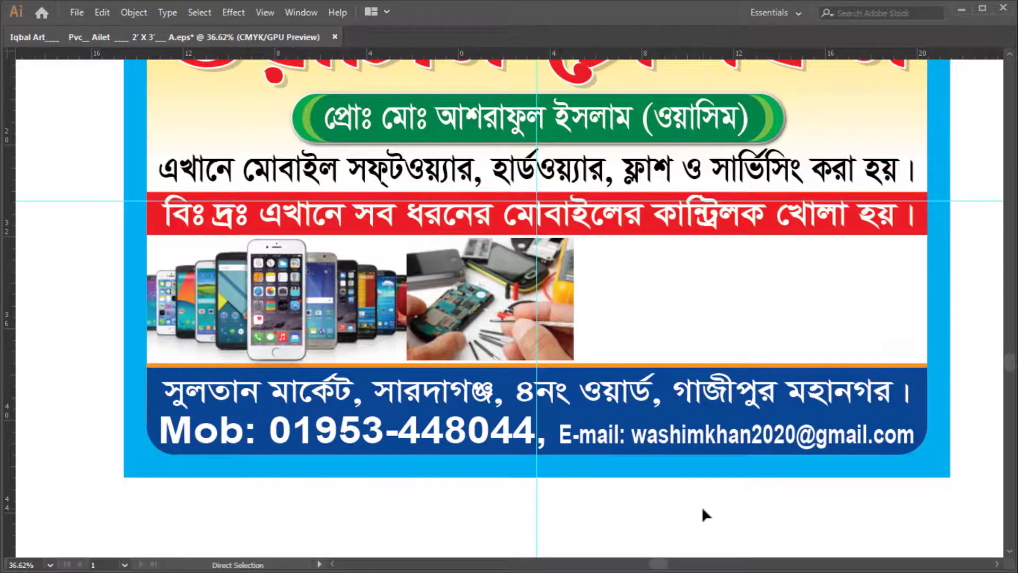
key("ctrl+o")
Open Mobile-Service-Centers-in-Nashik1-1, cut it, close it unsaved, and paste it into the banner
scroll(647, 358, "down", 3)
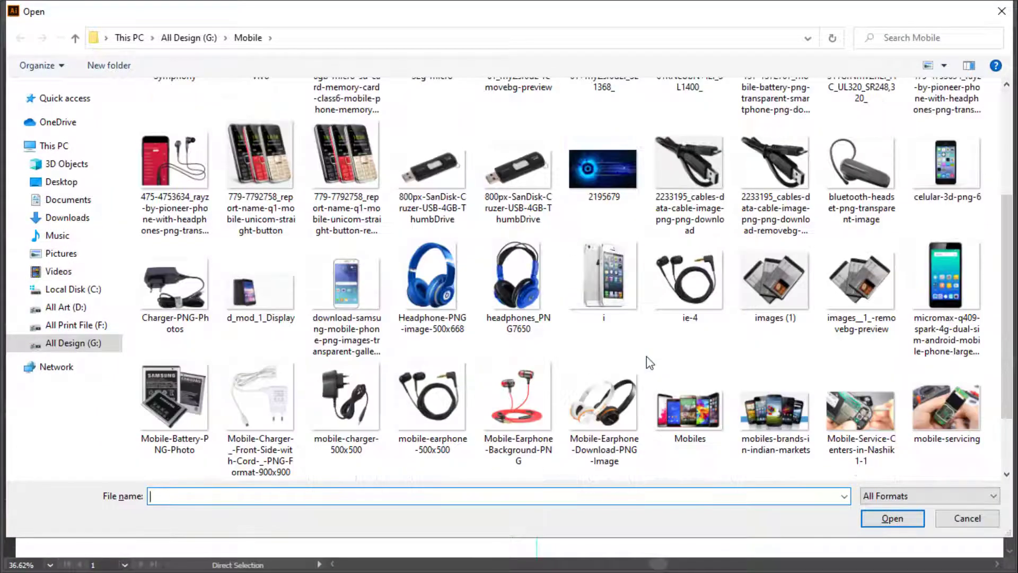
double_click(880, 416)
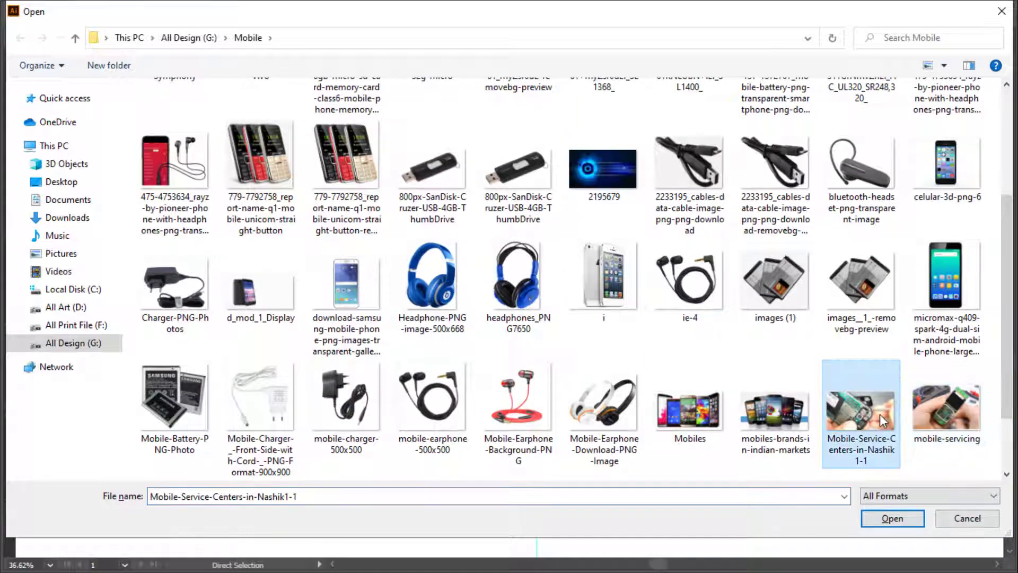
key("ctrl+x")
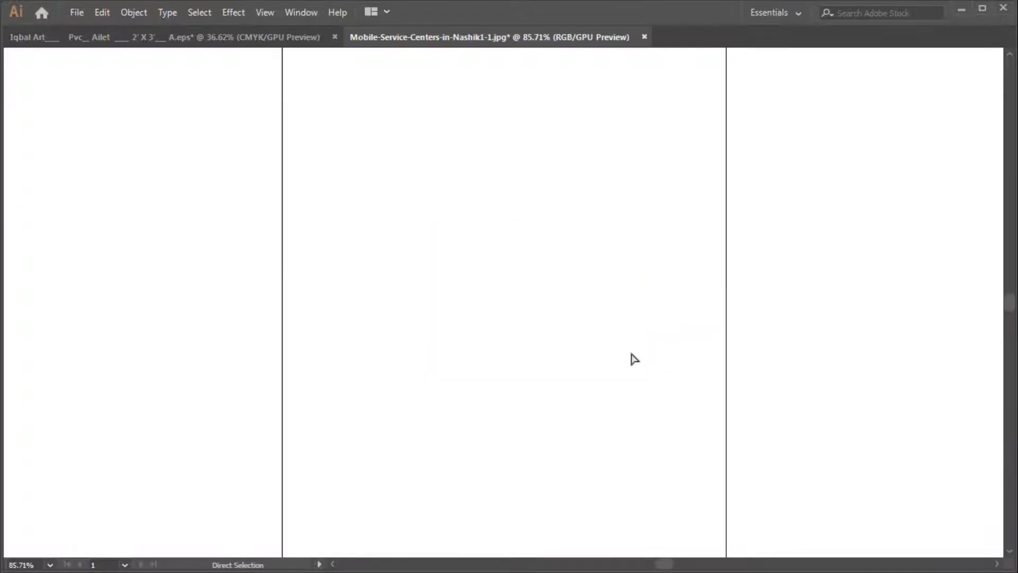
key("ctrl+w")
left_click(587, 313)
key("ctrl+v")
Place the circuit-board close-up right of the repair photo, enlarged to row height, then reopen the Mobile folder
left_click_drag(488, 307, 461, 226)
mouse_move(393, 191)
left_mouse_down()
mouse_move(415, 231)
mouse_move(382, 207)
left_mouse_up()
key("v")
key("Right")
key("Right")
key("Right")
key("Right")
key("Right")
key("Right")
key("Right")
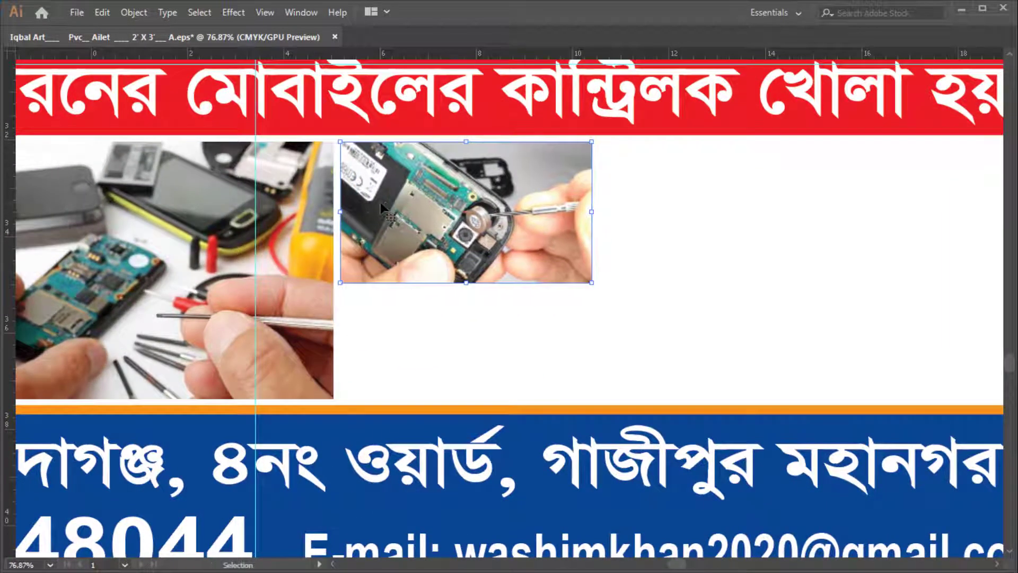
left_click_drag(591, 282, 925, 401)
scroll(589, 302, "down", 3)
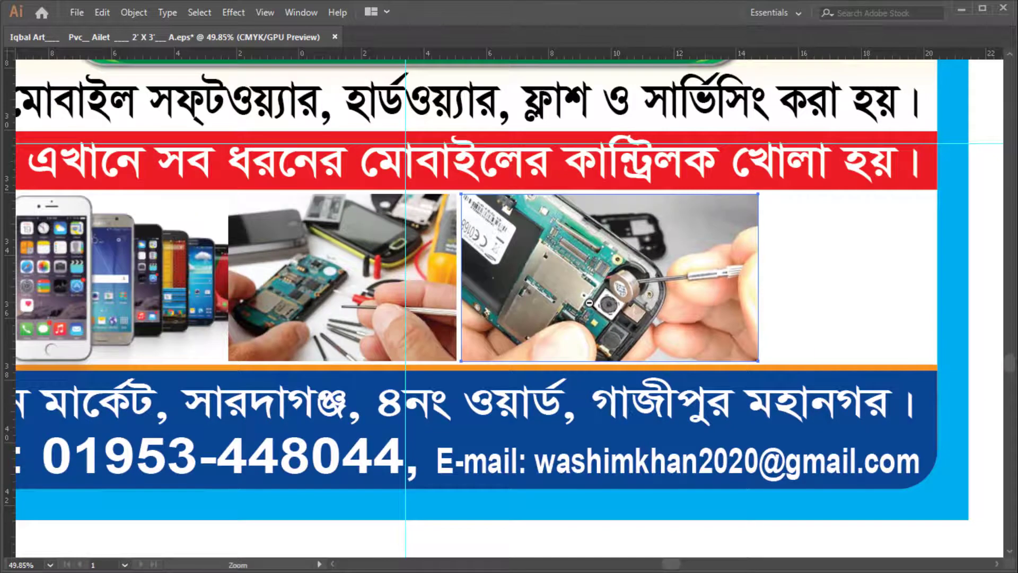
key("ctrl+o")
scroll(599, 307, "down", 5)
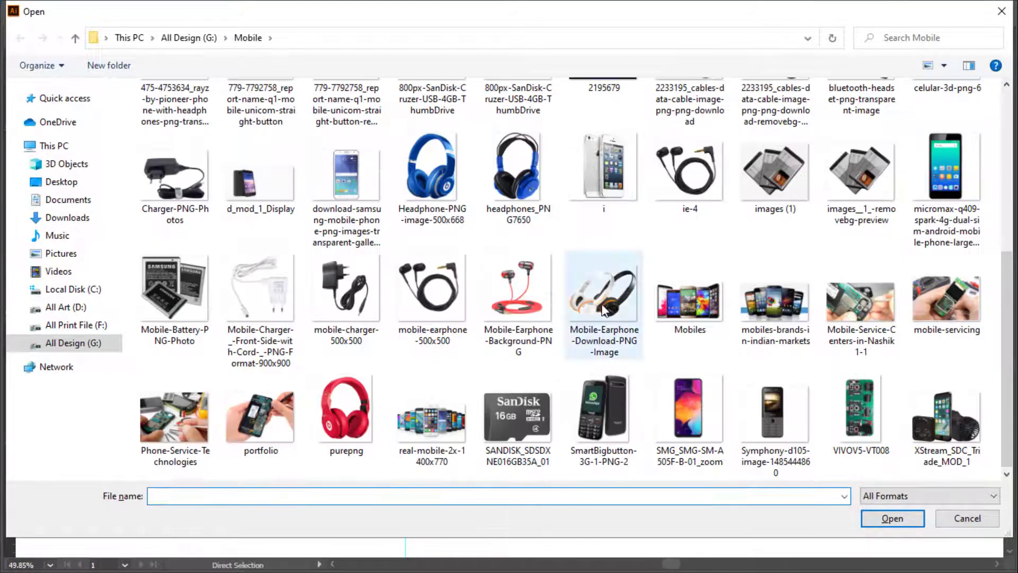
Open XStream_SDC_Trade_MOD_1.png, cut the image, and close its document without saving
left_click(603, 309)
left_click(351, 413)
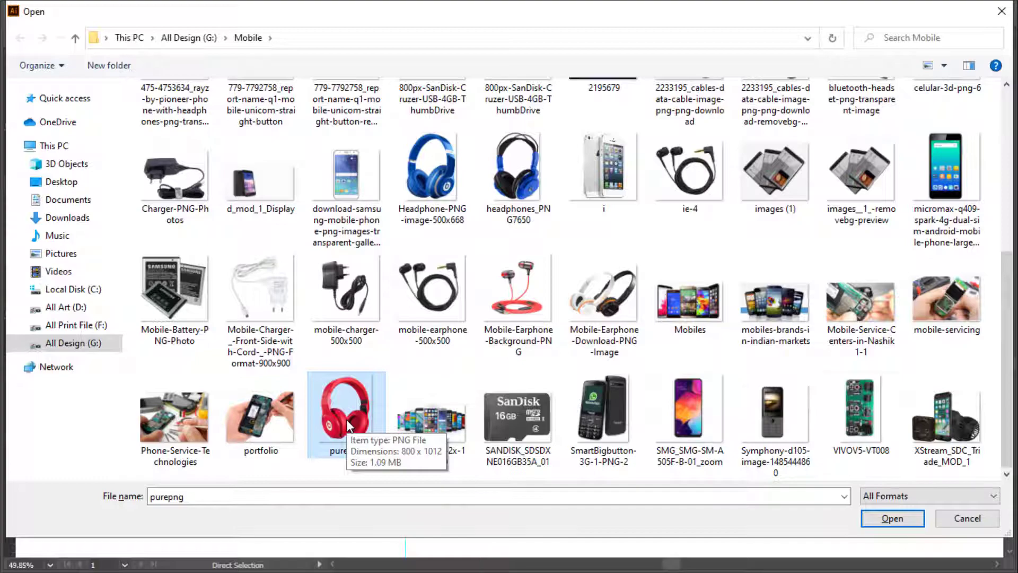
double_click(954, 435)
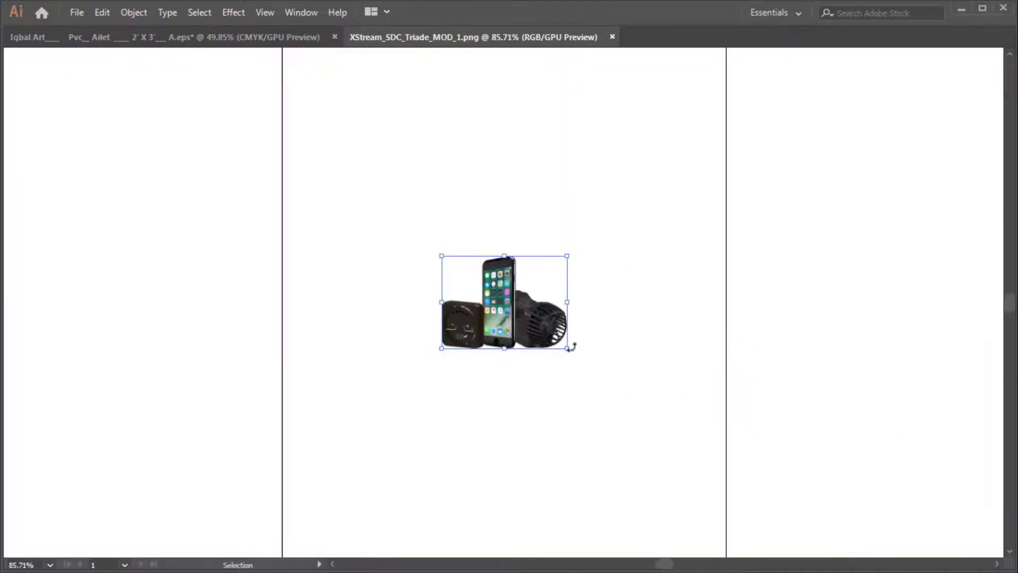
key("ctrl+x")
key("ctrl+w")
left_click(579, 313)
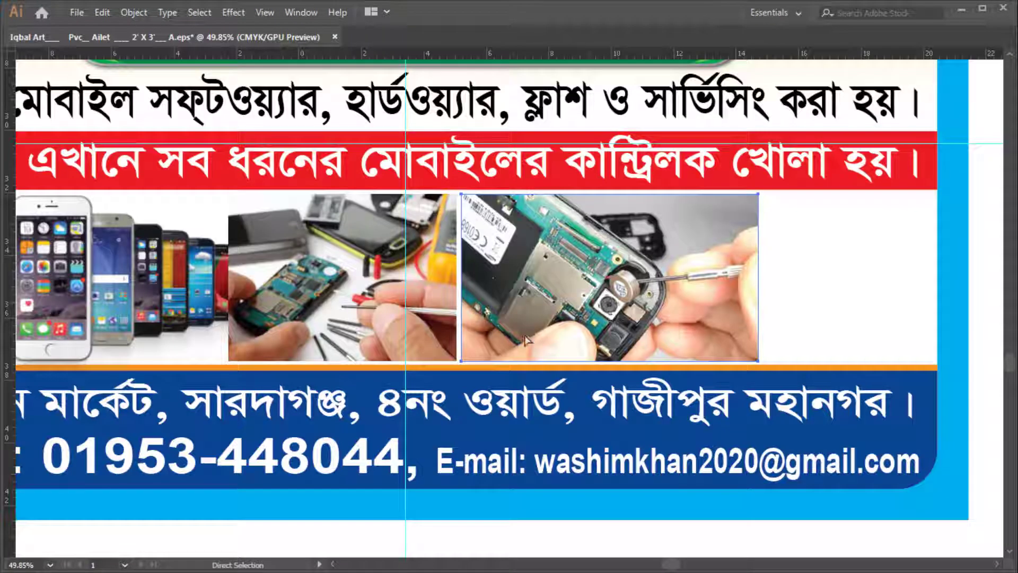
Paste the phone-and-speaker image into the banner and scale it into the right slot
key("ctrl+v")
left_click_drag(507, 312, 709, 362)
mouse_move(809, 306)
left_mouse_down()
mouse_move(859, 307)
mouse_move(814, 307)
left_mouse_up()
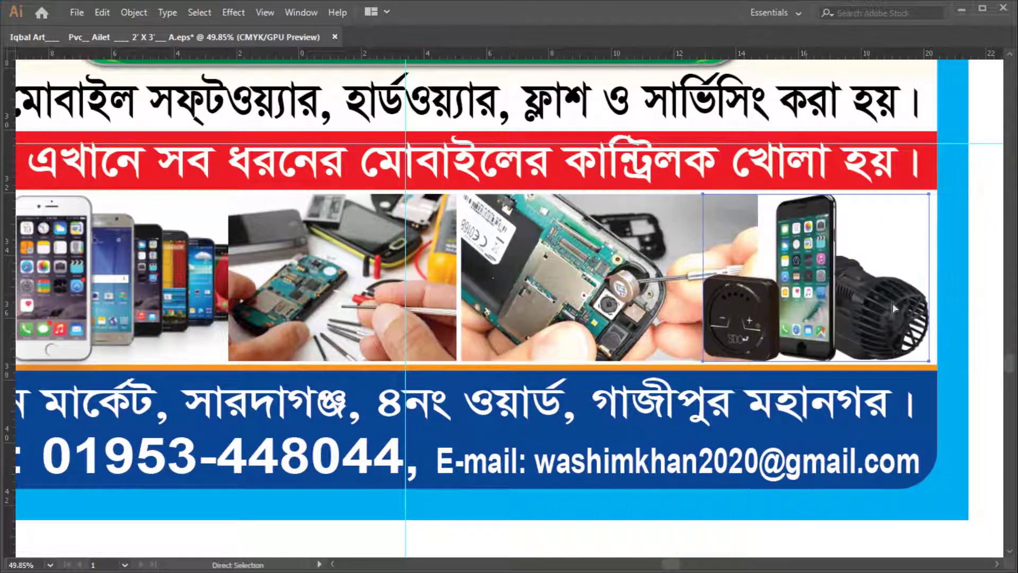
scroll(710, 345, "down", 1)
scroll(881, 344, "up", 3)
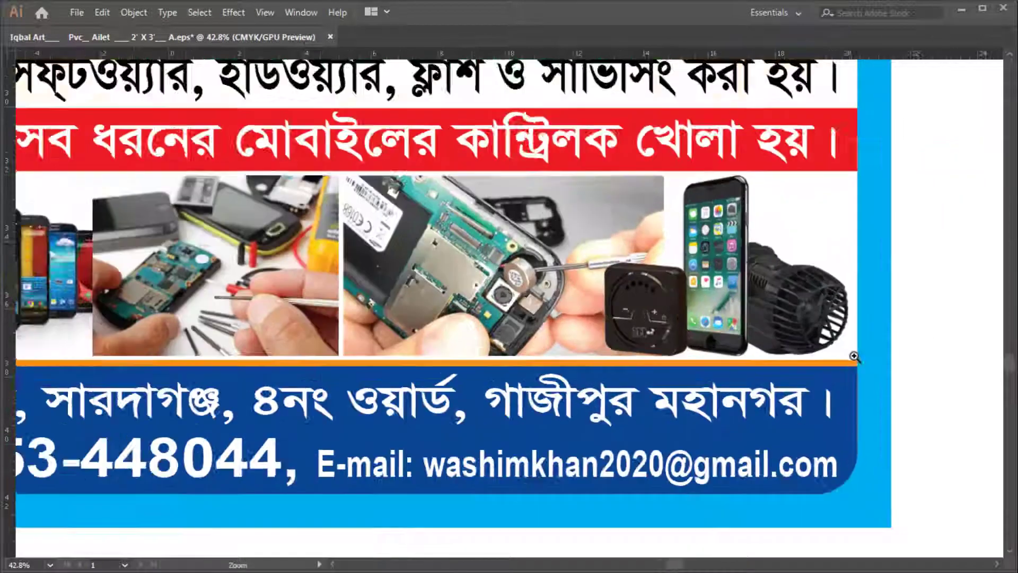
scroll(832, 365, "down", 3)
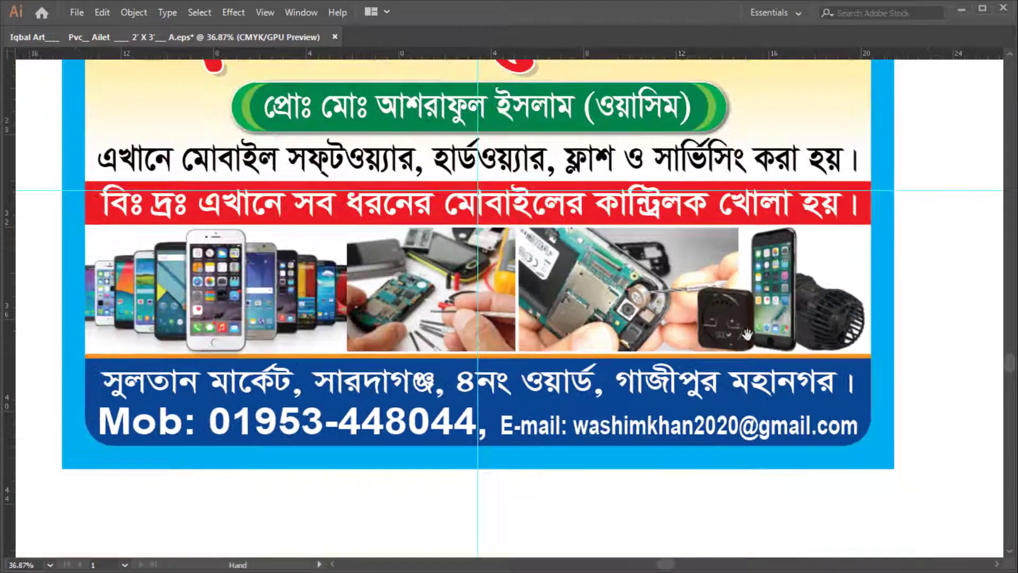
Shift the phone-and-speaker image right and select all four photos together
left_click_drag(558, 516, 647, 505)
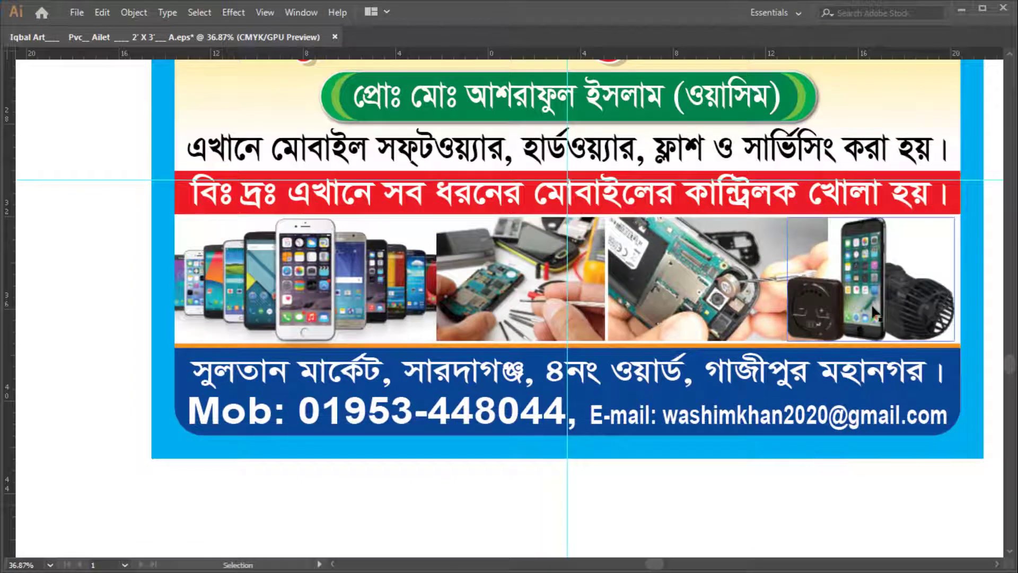
left_click_drag(856, 317, 895, 313)
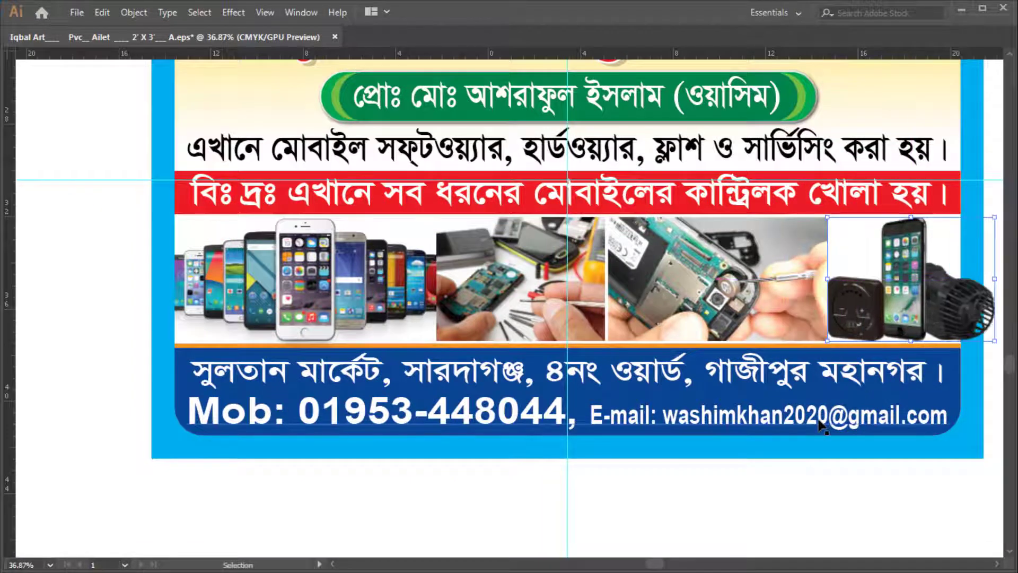
key("Right")
key("Right")
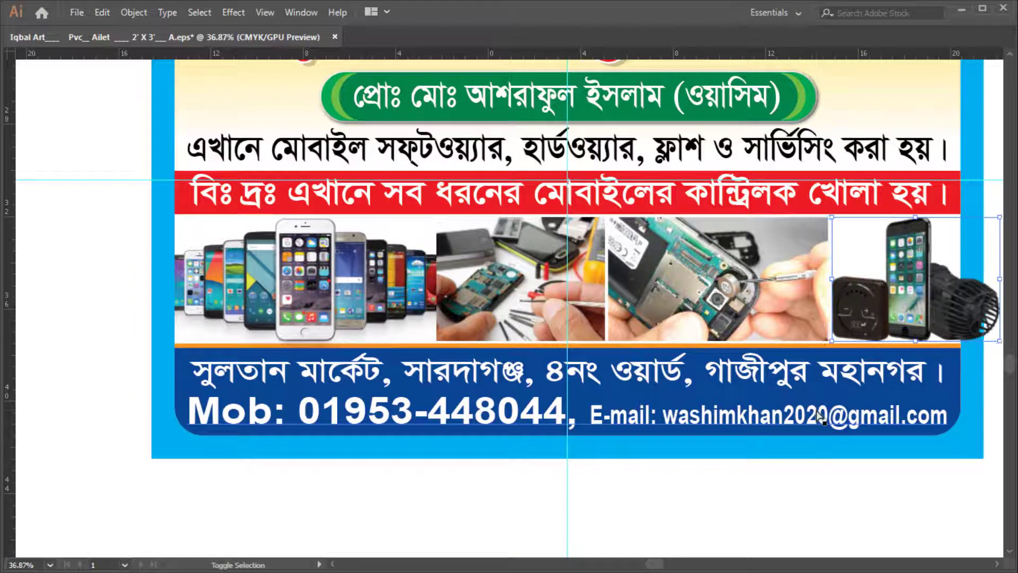
left_click(746, 290, "shift")
left_click(493, 282, "shift")
left_click(382, 284, "shift")
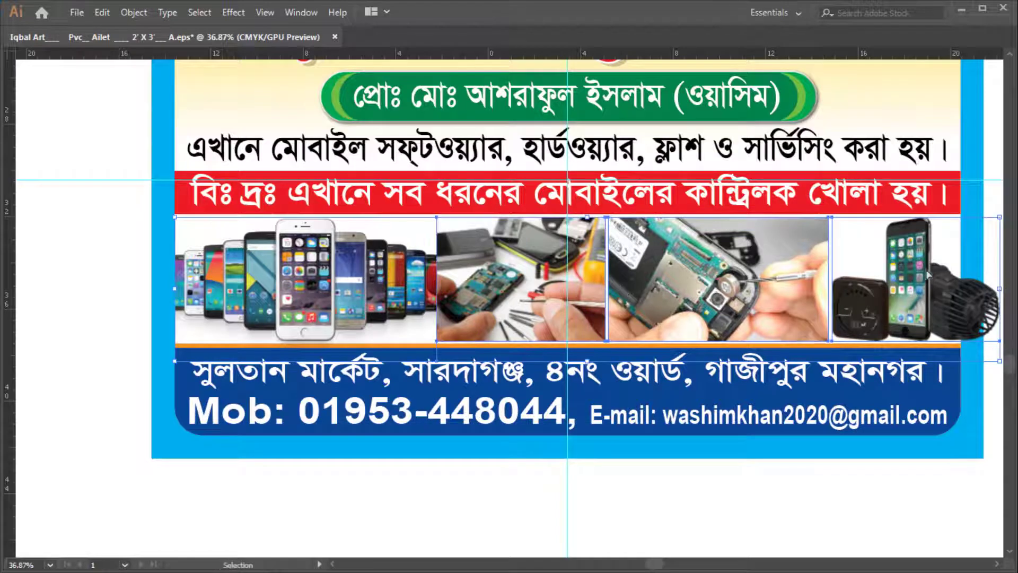
Try narrowing the four photos, undo it, then deselect them
scroll(926, 269, "down", 2)
left_click_drag(907, 284, 857, 284)
key("shift+Right")
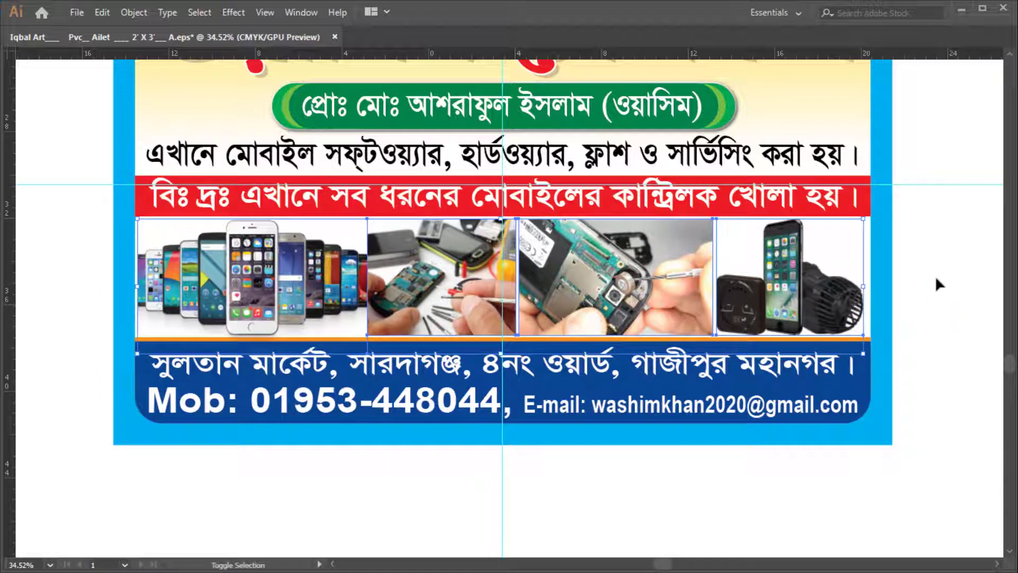
key("ctrl+z")
key("ctrl+z")
key("ctrl+z")
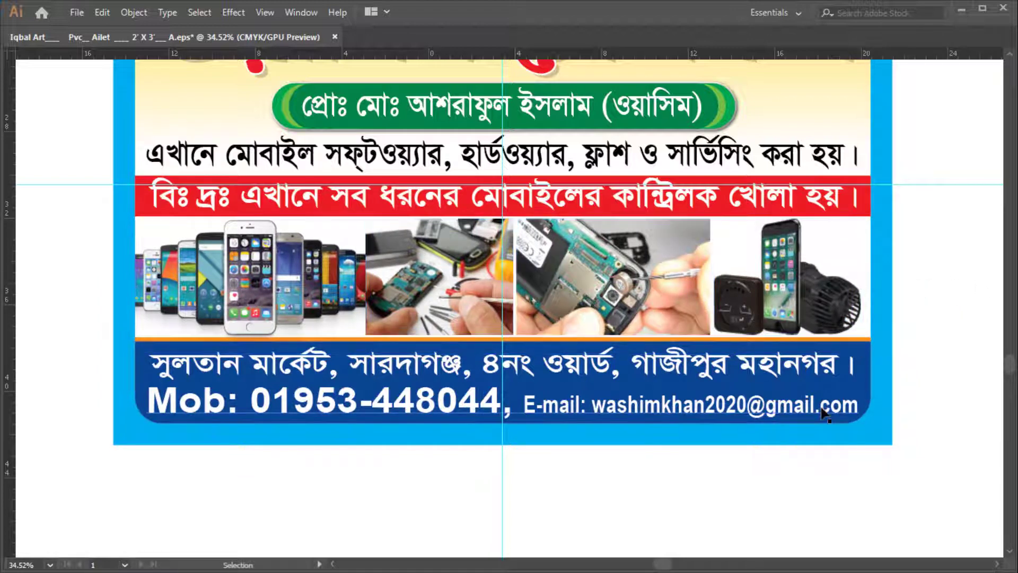
key("v")
scroll(513, 289, "up", 5)
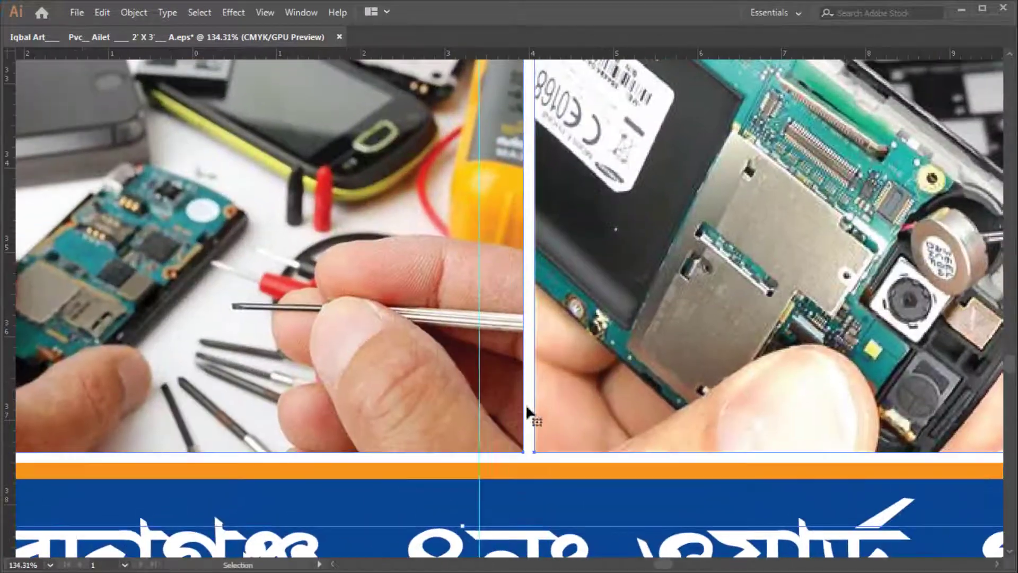
scroll(471, 517, "down", 3)
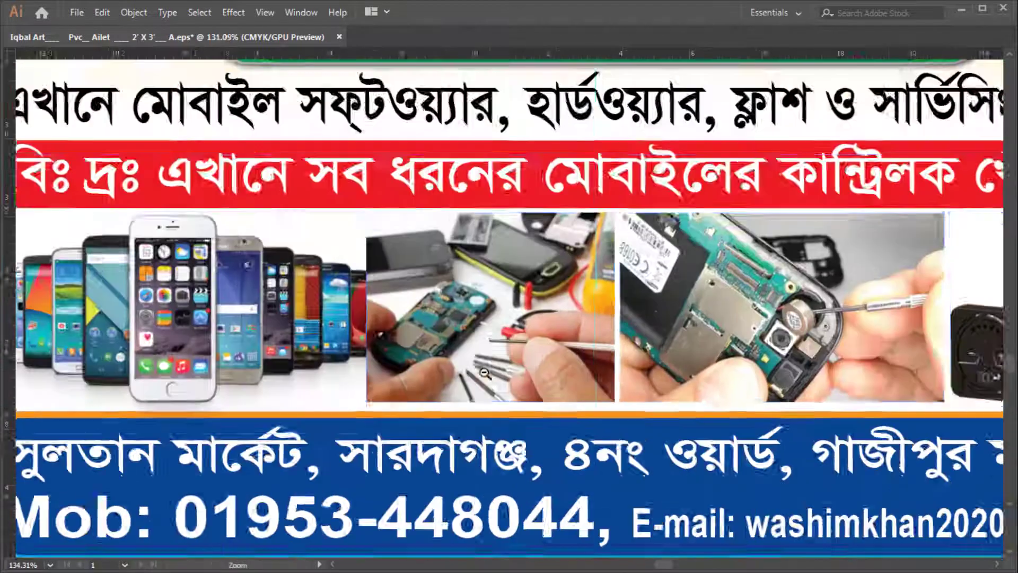
scroll(270, 362, "down", 3)
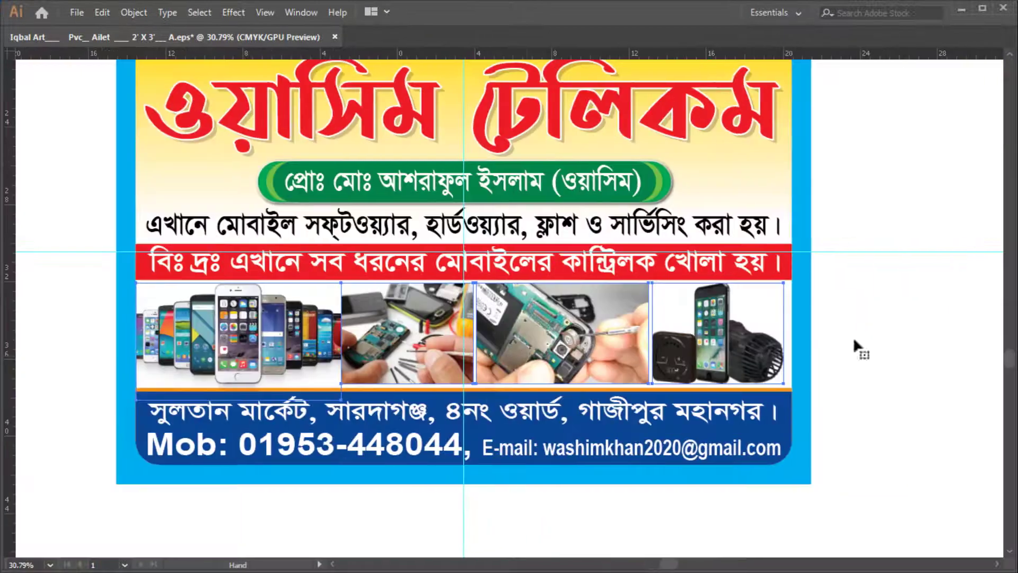
left_click(943, 308)
scroll(891, 310, "down", 2)
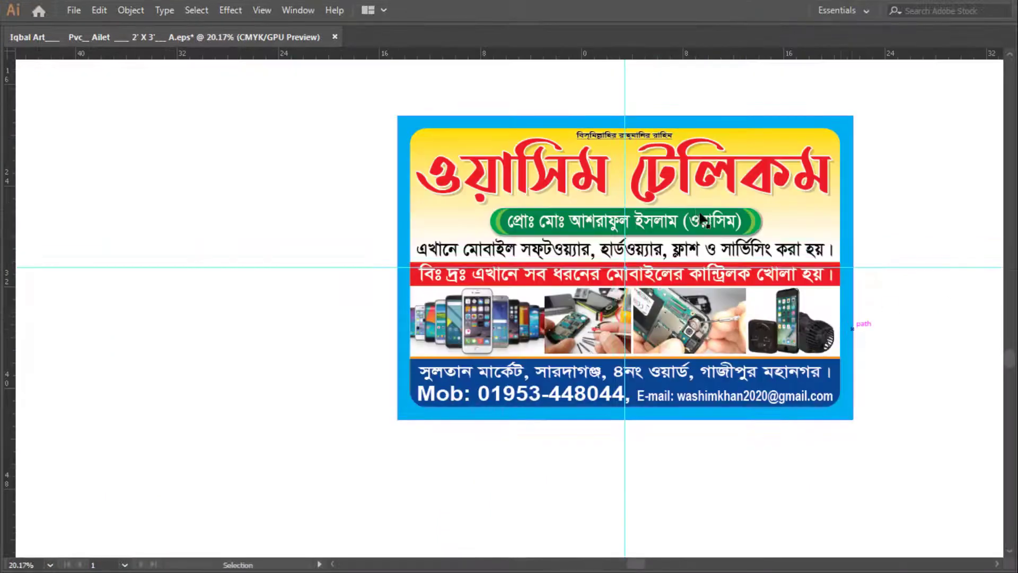
Hide the guides and save the finished signboard to its EPS file
key("f")
scroll(700, 214, "up", 2)
left_click_drag(752, 266, 658, 190)
key("ctrl+;")
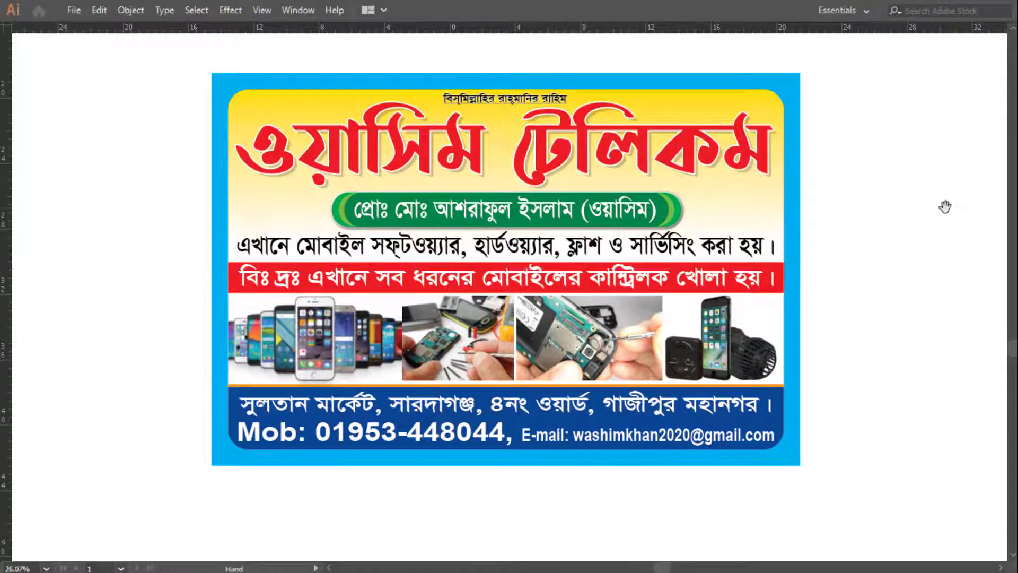
key("f")
scroll(545, 179, "up", 1)
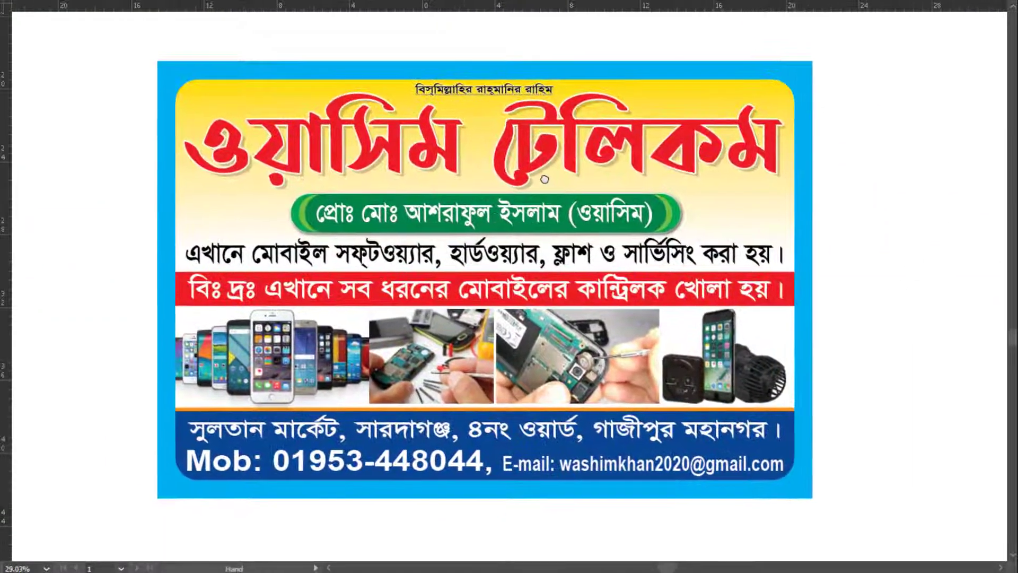
key("ctrl+s")
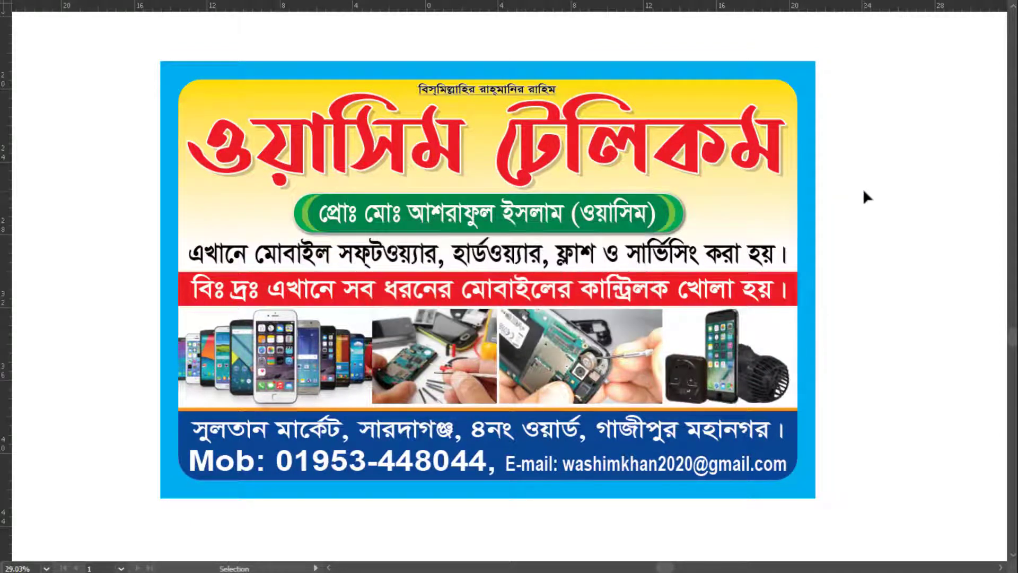
Cycle screen modes to preview the finished signboard without panels
scroll(859, 180, "down", 2)
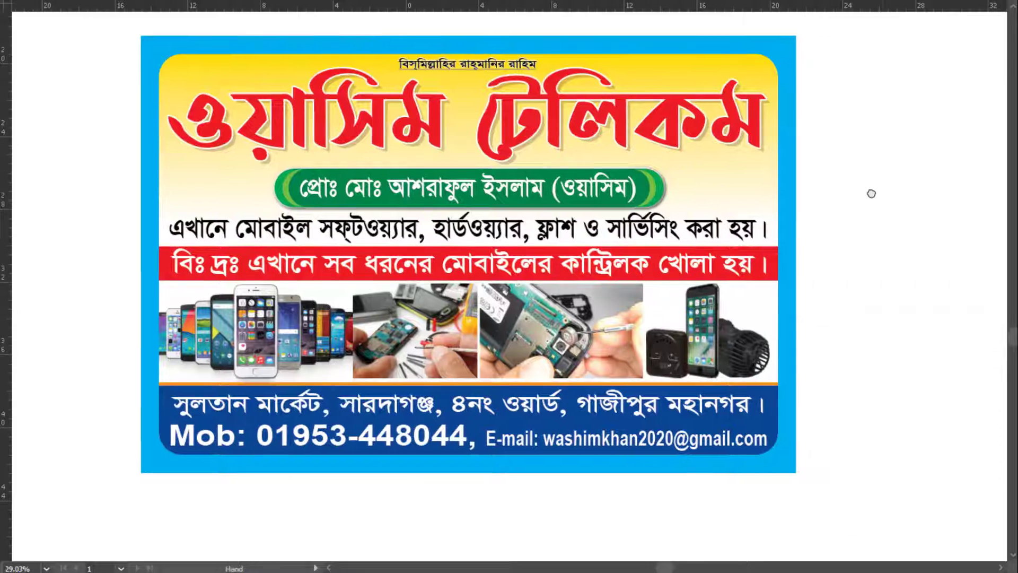
key("f")
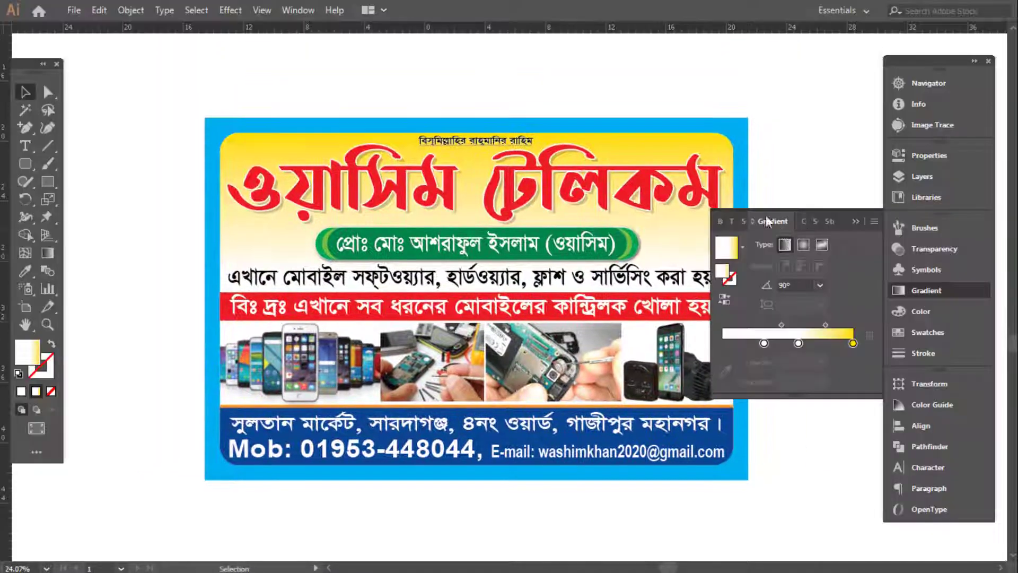
key("f")
key("f")
scroll(817, 284, "down", 1)
scroll(817, 284, "up", 2)
key("f")
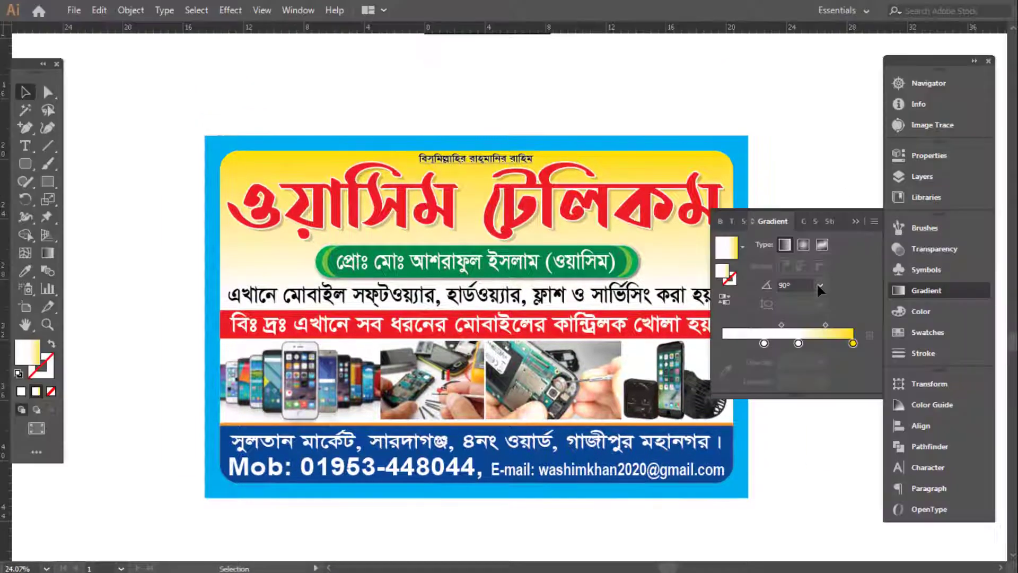
key("f")
key("f")
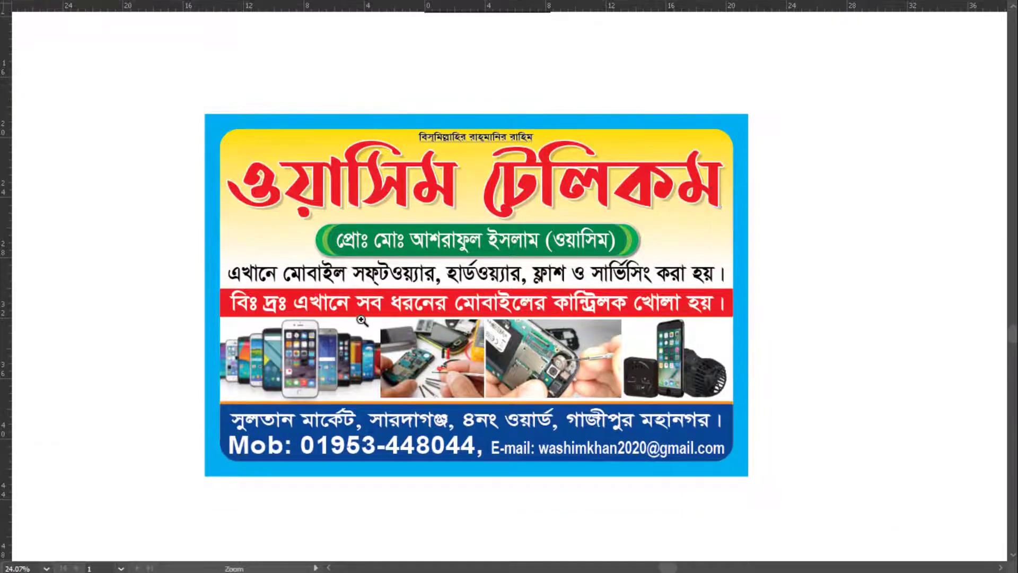
scroll(751, 272, "up", 1)
key("shift+o")
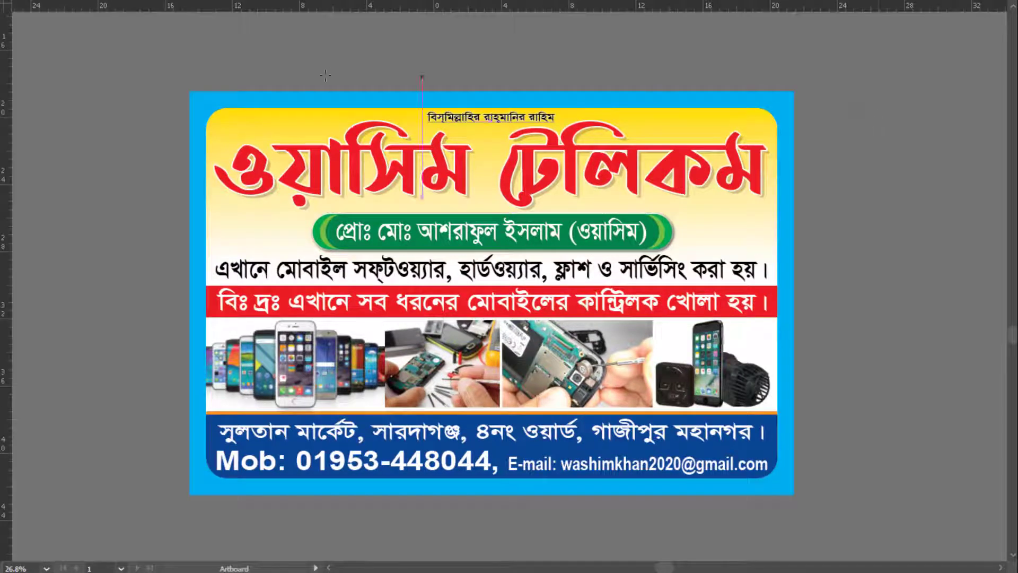
Draw an artboard around the banner and export it via Save for Web as a JPEG to the Desktop
left_click_drag(189, 91, 795, 495)
key("ctrl+alt+shift+s")
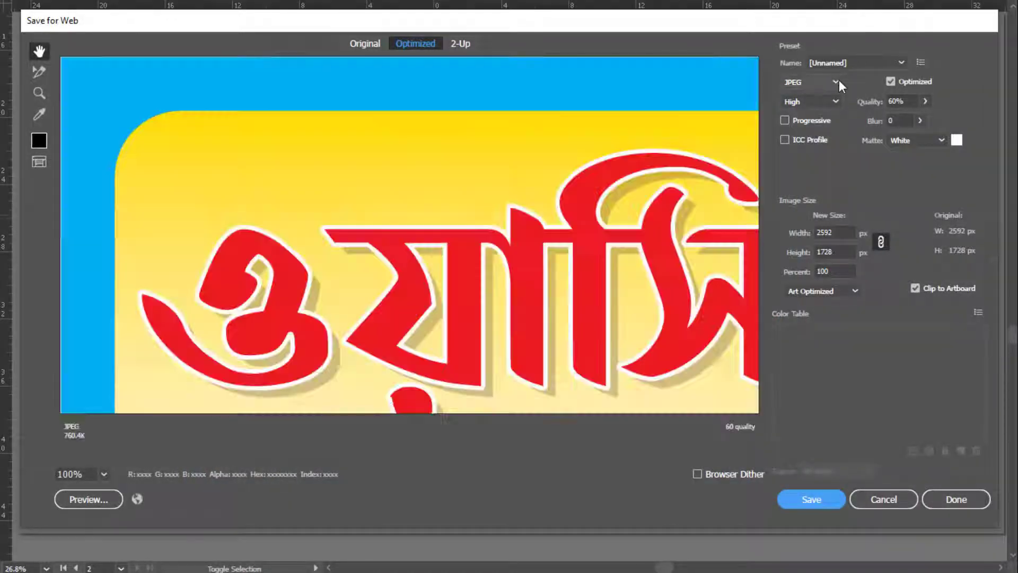
left_click(836, 80)
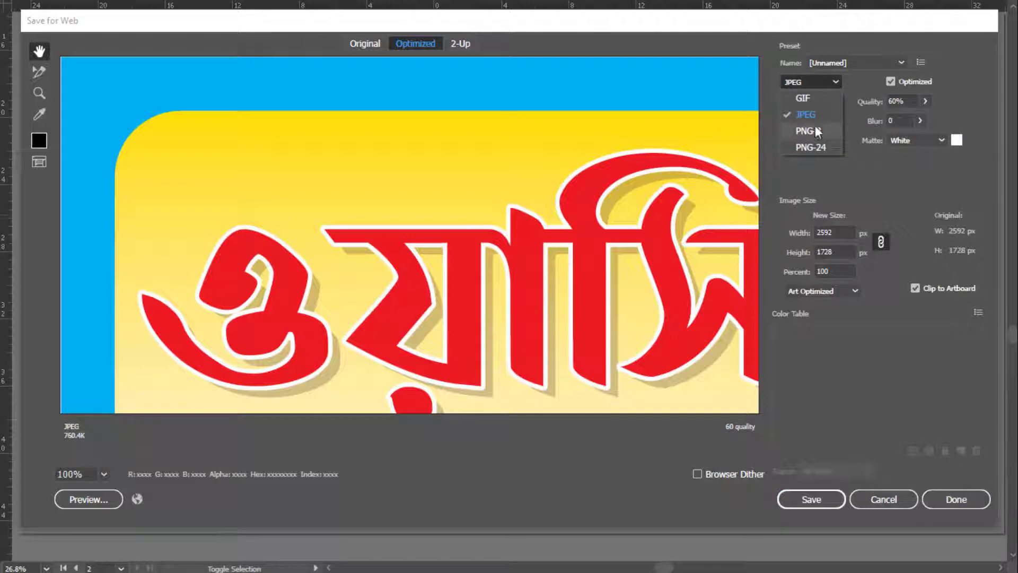
left_click(808, 408)
left_click(814, 504)
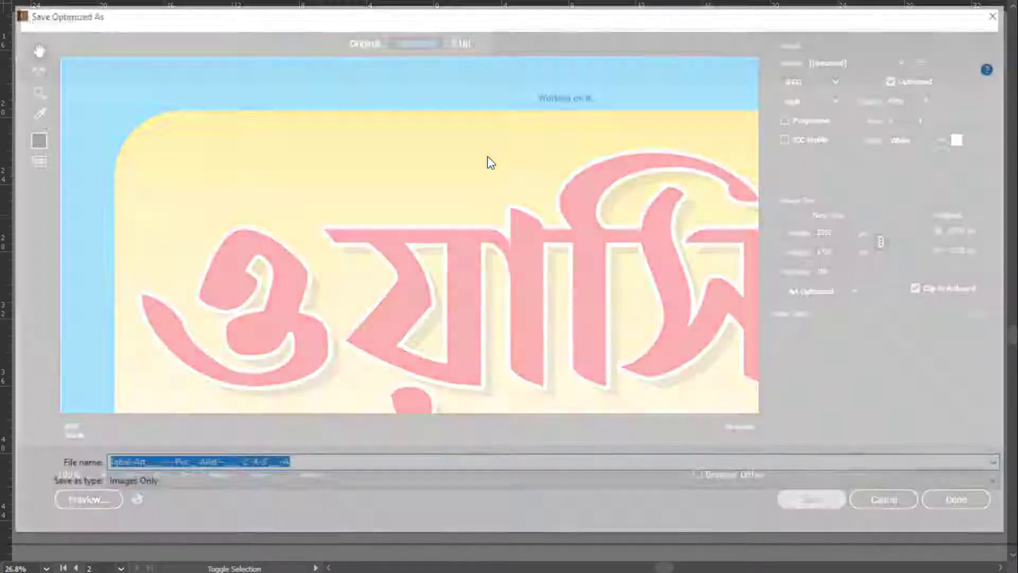
left_click(80, 182)
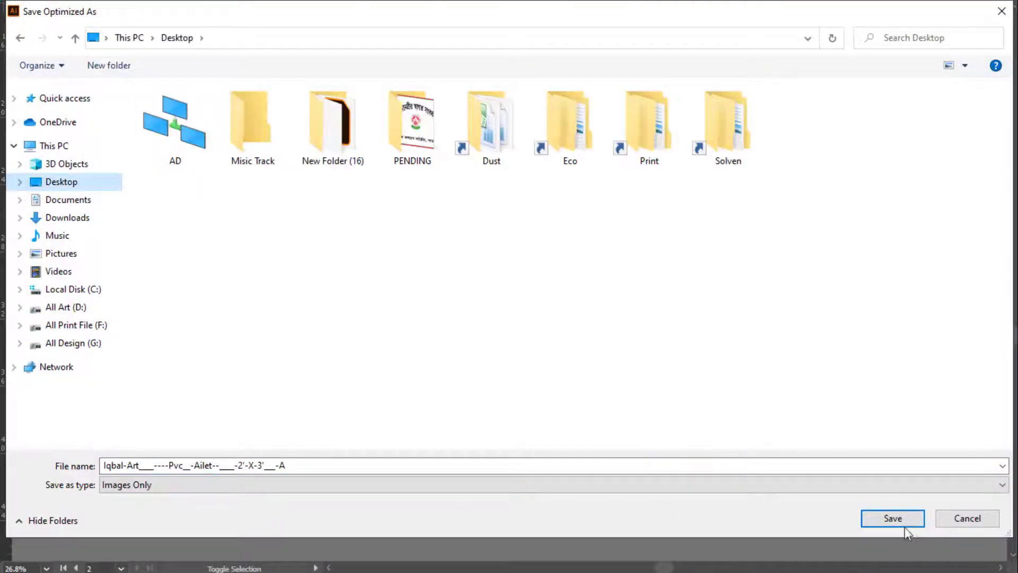
left_click(902, 522)
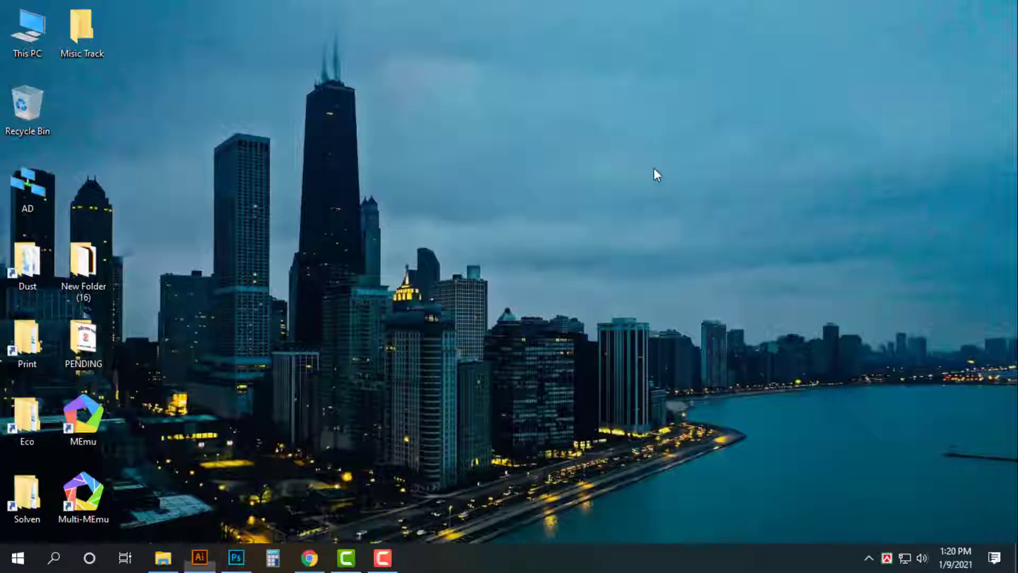
Refresh the desktop and open the exported JPEG banner in Photos, checking its zoom
right_click(330, 79)
left_click(382, 129)
double_click(83, 114)
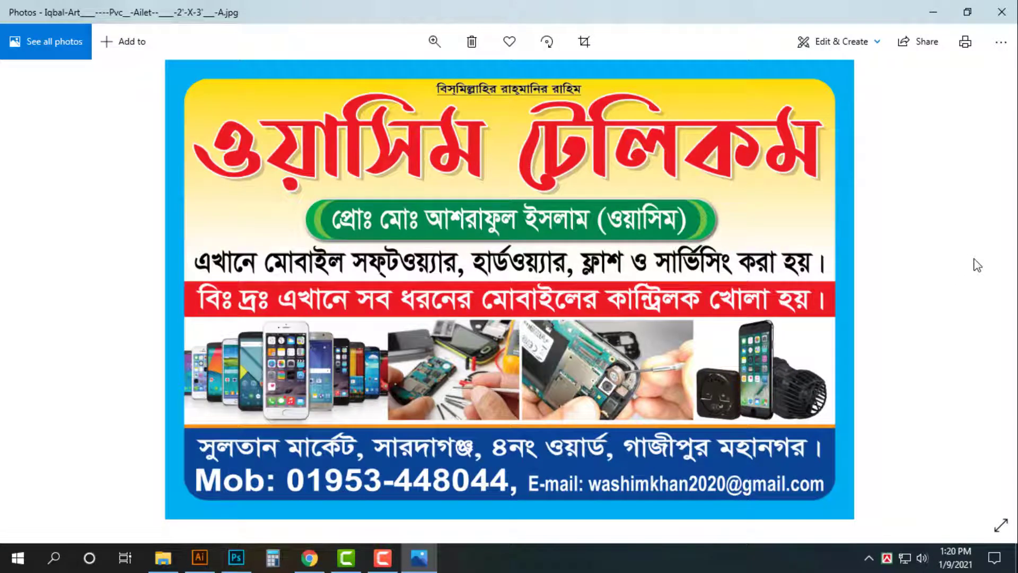
left_click(433, 39)
Close Photos and refresh the desktop icons once more
left_click(1001, 12)
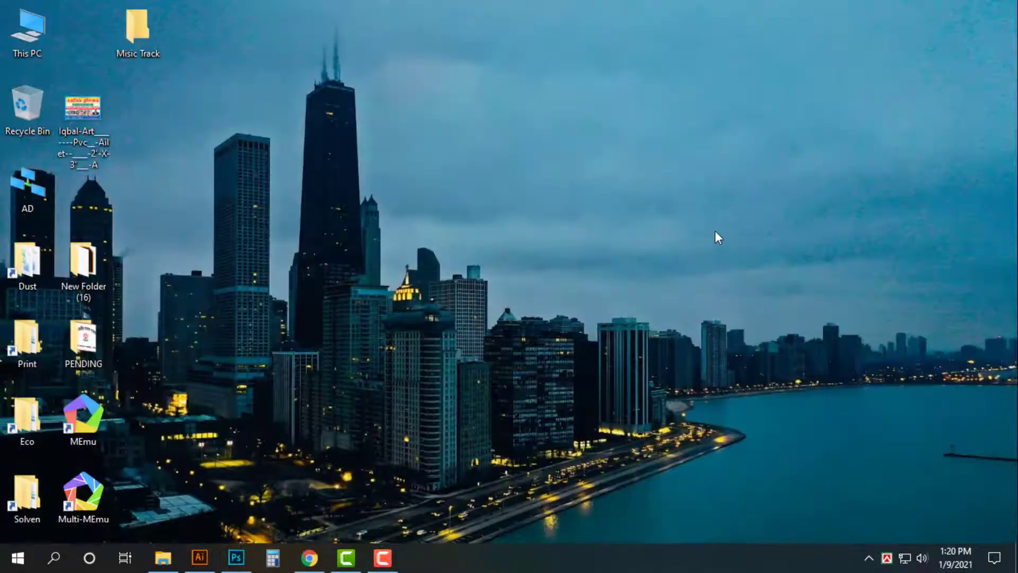
right_click(710, 176)
left_click(769, 221)
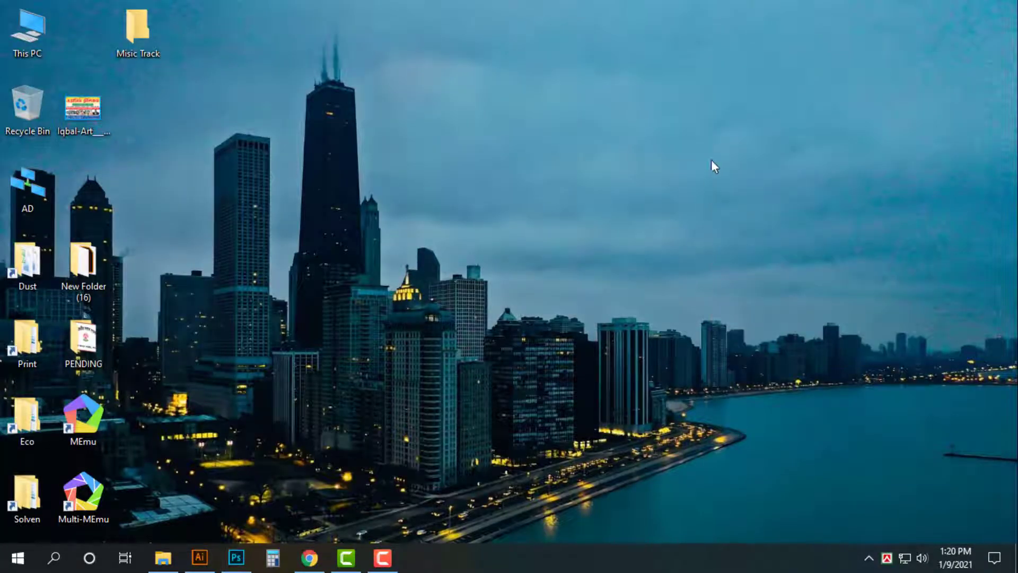